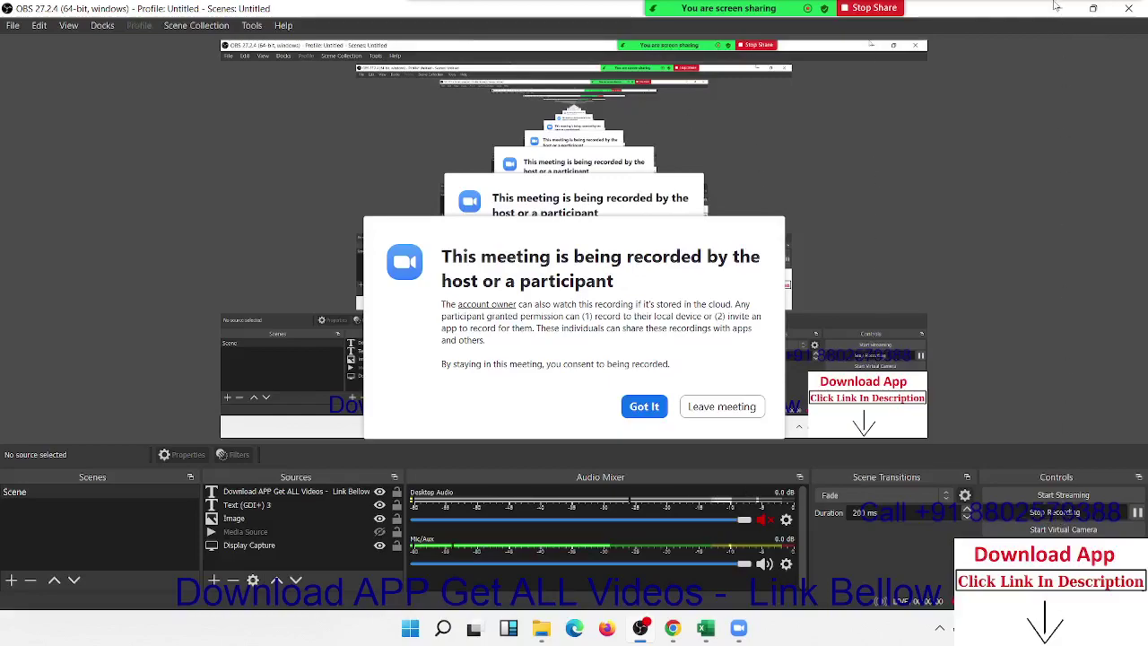
# Minimize OBS and dismiss the Zoom recording notice so the Excel sales workbook shows
pyautogui.click(1058, 8)
pyautogui.click(644, 408)
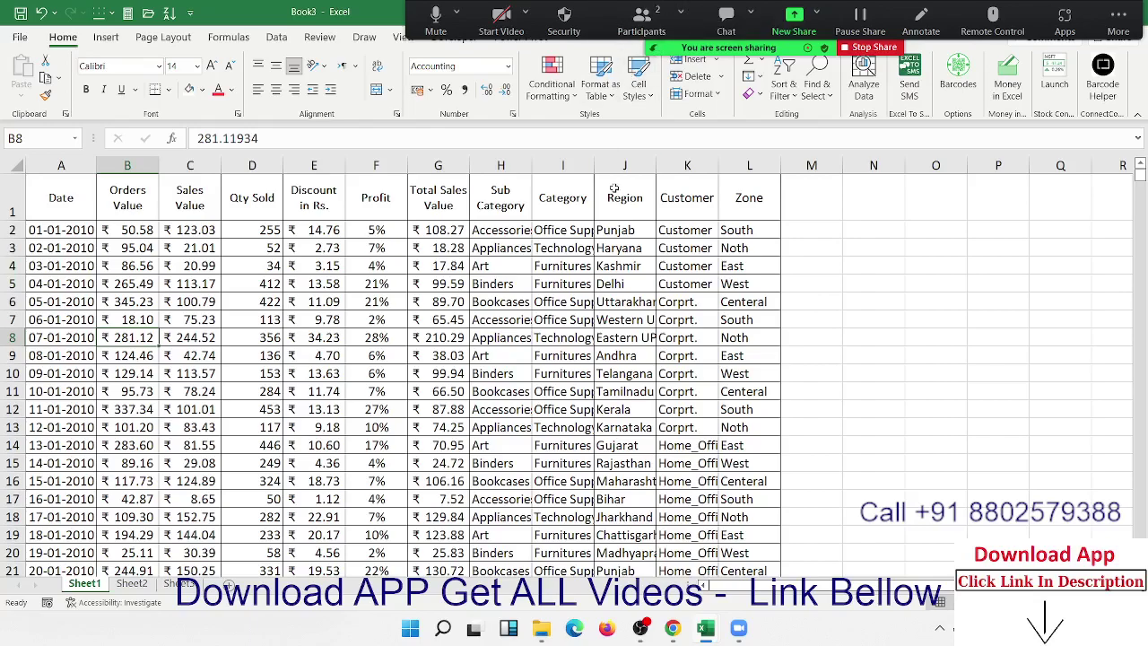
pyautogui.click(70, 197)
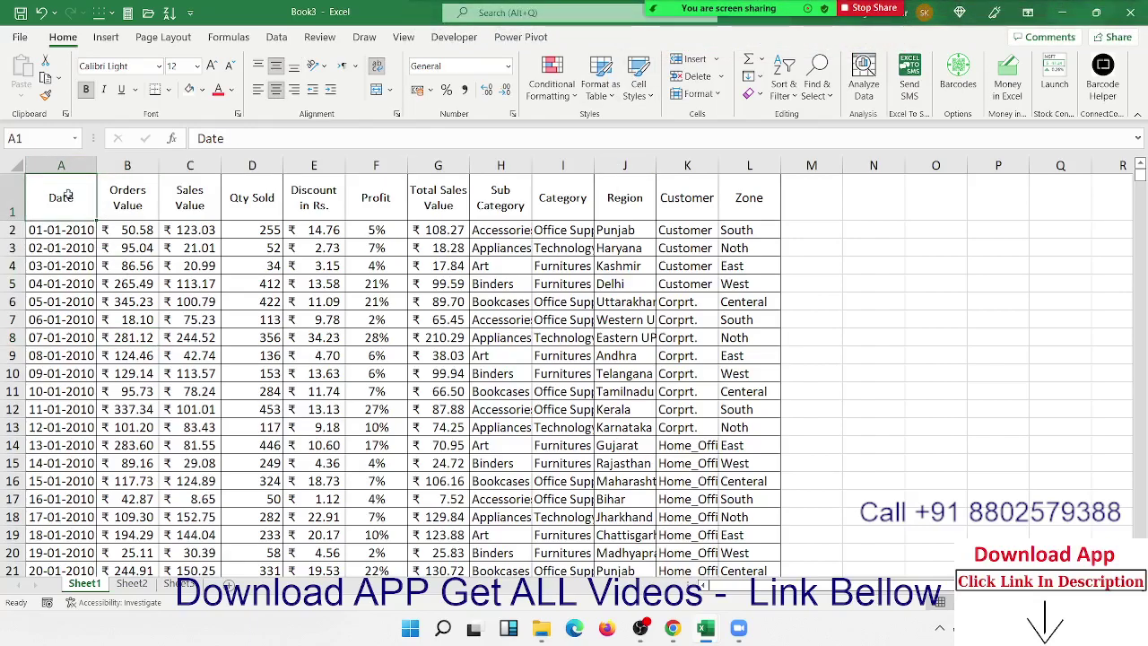
pyautogui.scroll(-10, 433, 338)
pyautogui.scroll(2, 433, 338)
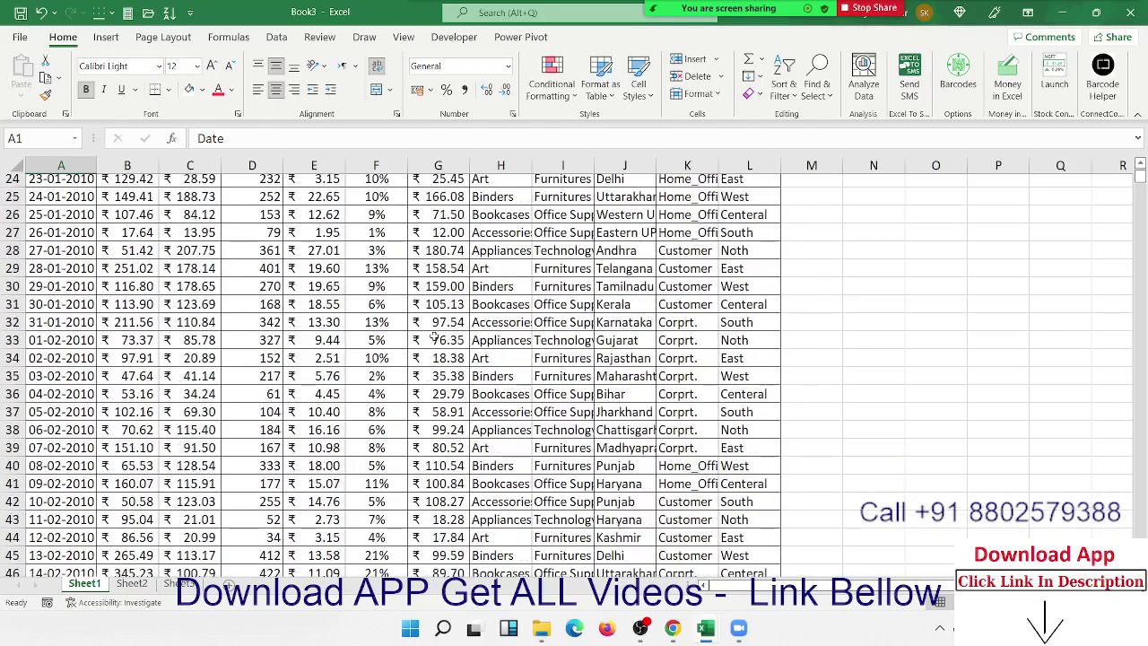
pyautogui.scroll(8, 433, 339)
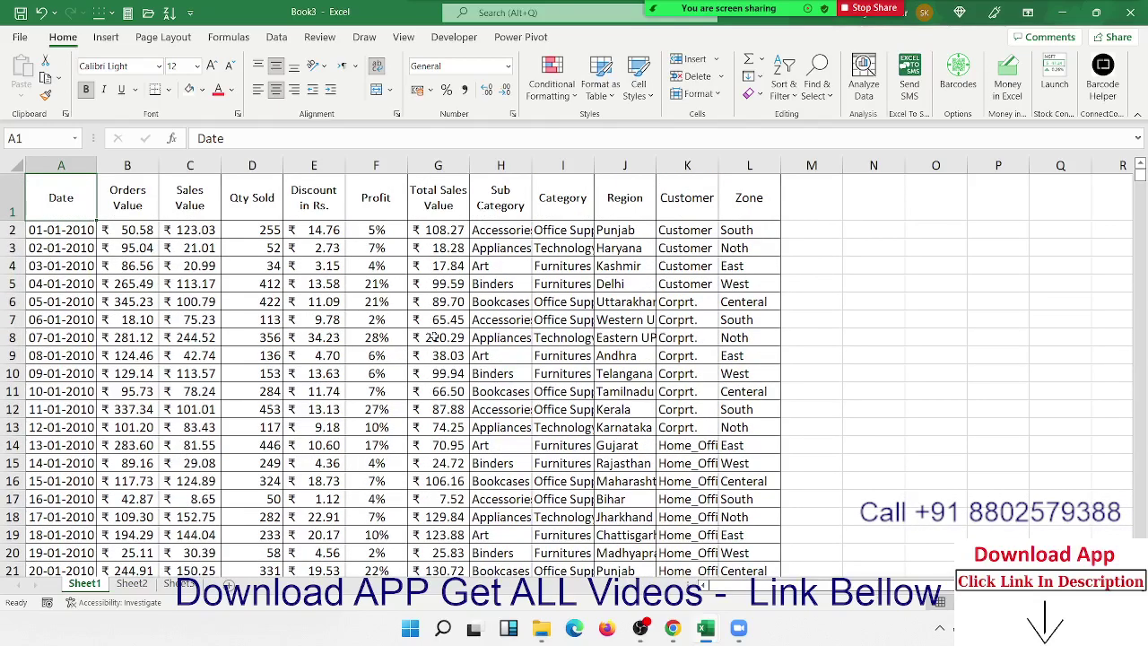
pyautogui.click(130, 201)
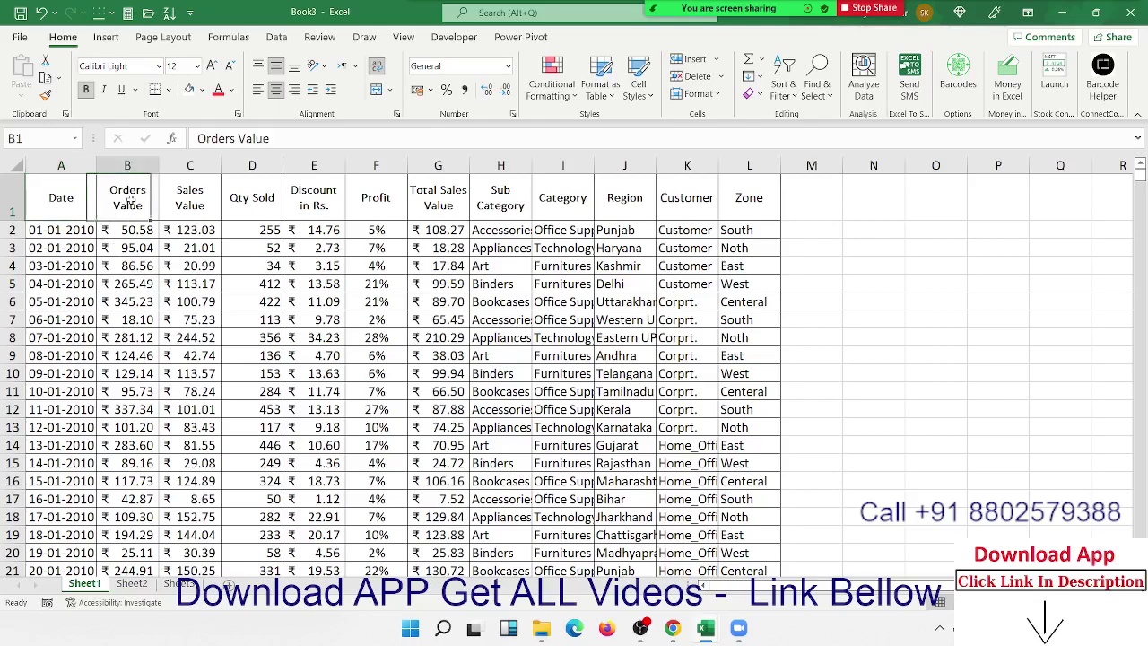
pyautogui.click(192, 206)
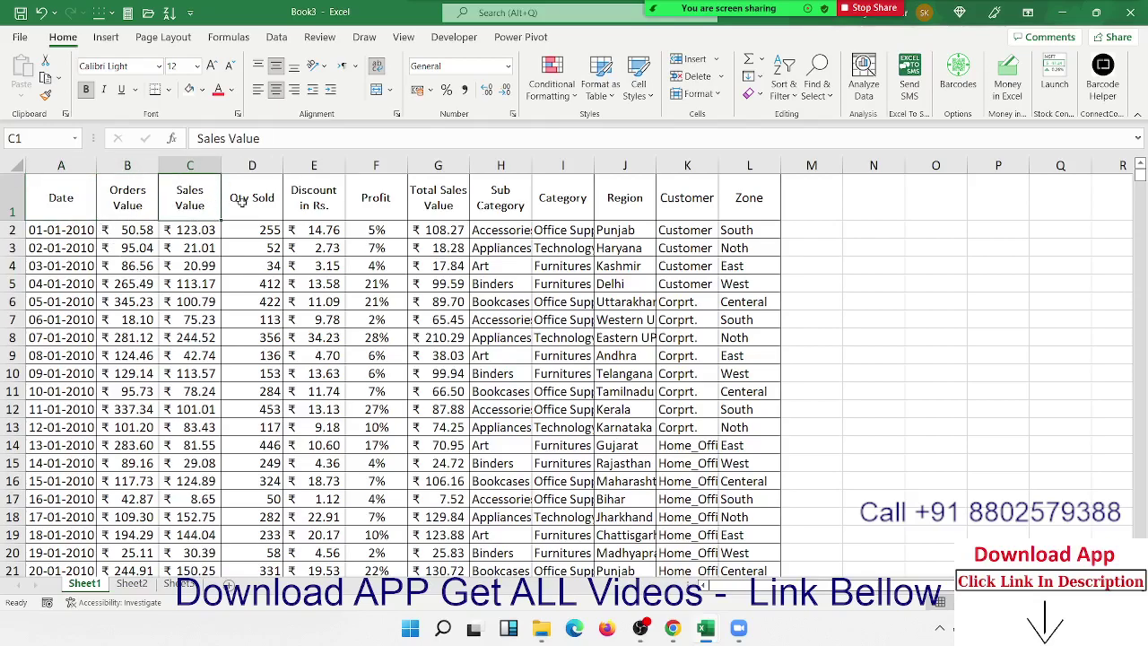
pyautogui.click(241, 202)
pyautogui.click(294, 210)
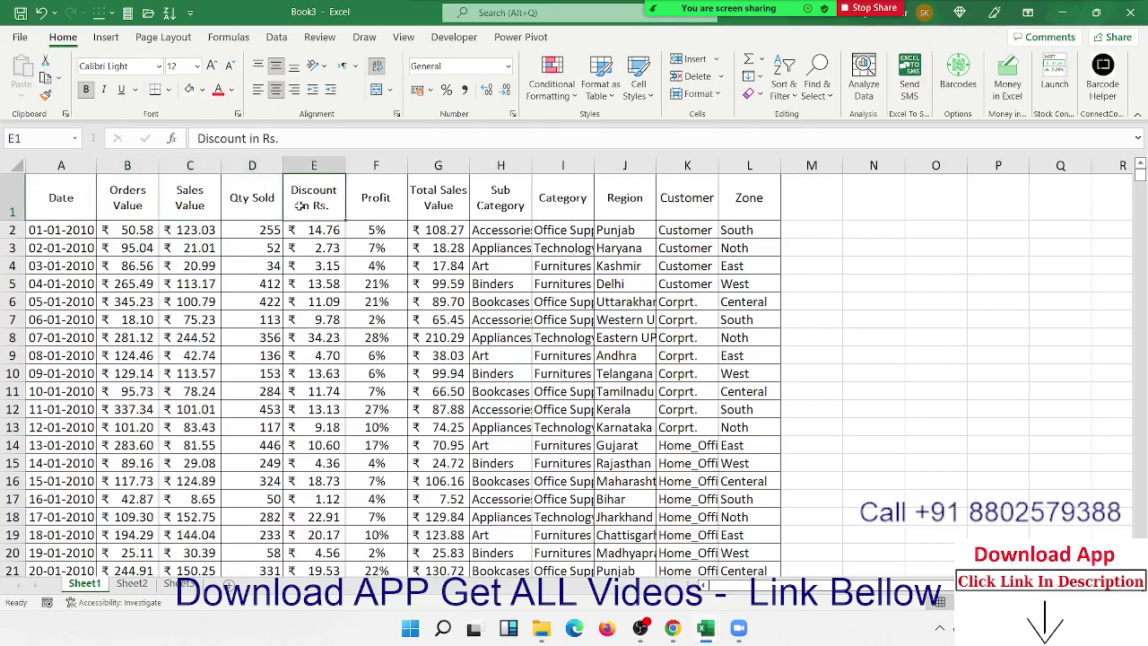
pyautogui.click(351, 197)
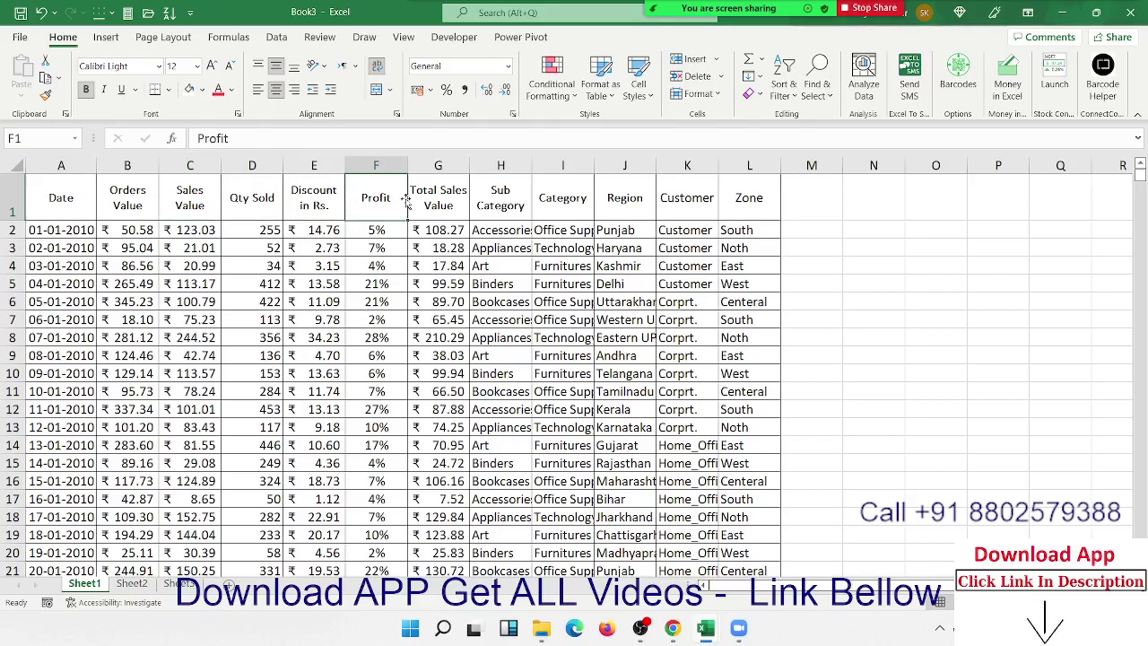
pyautogui.click(439, 202)
pyautogui.click(489, 199)
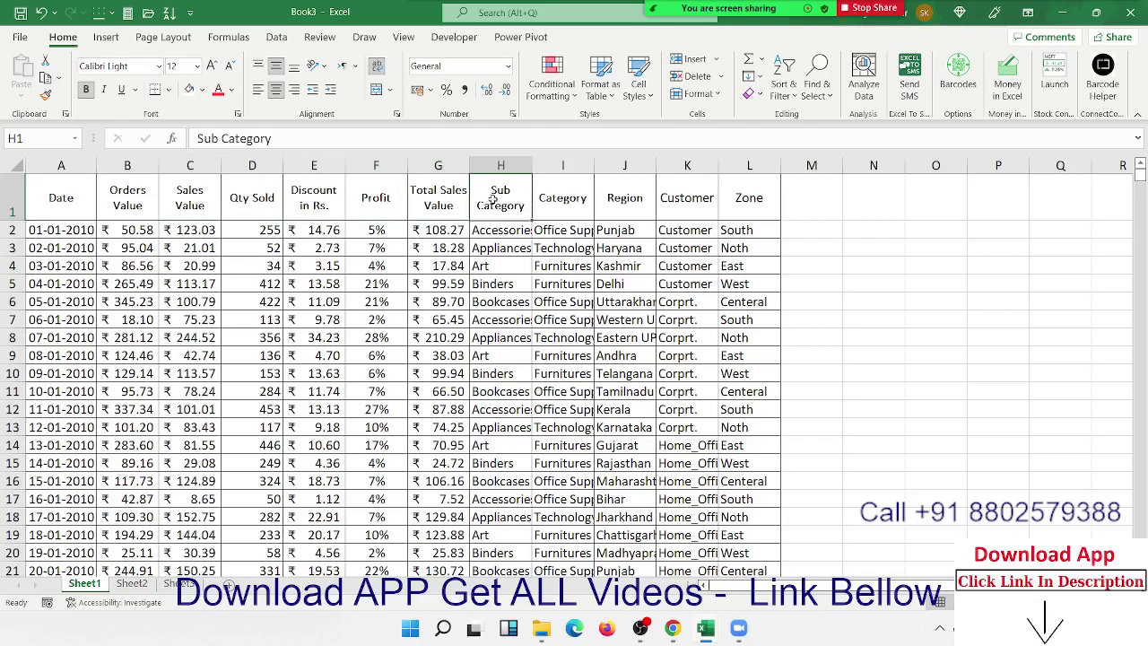
pyautogui.click(568, 210)
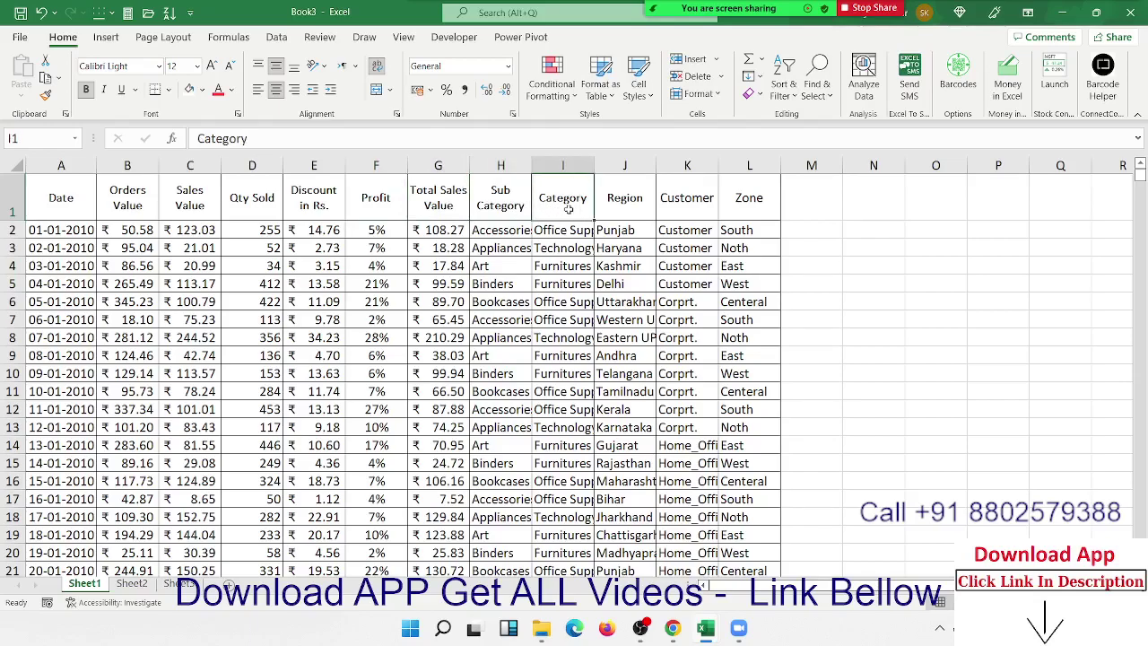
pyautogui.click(628, 203)
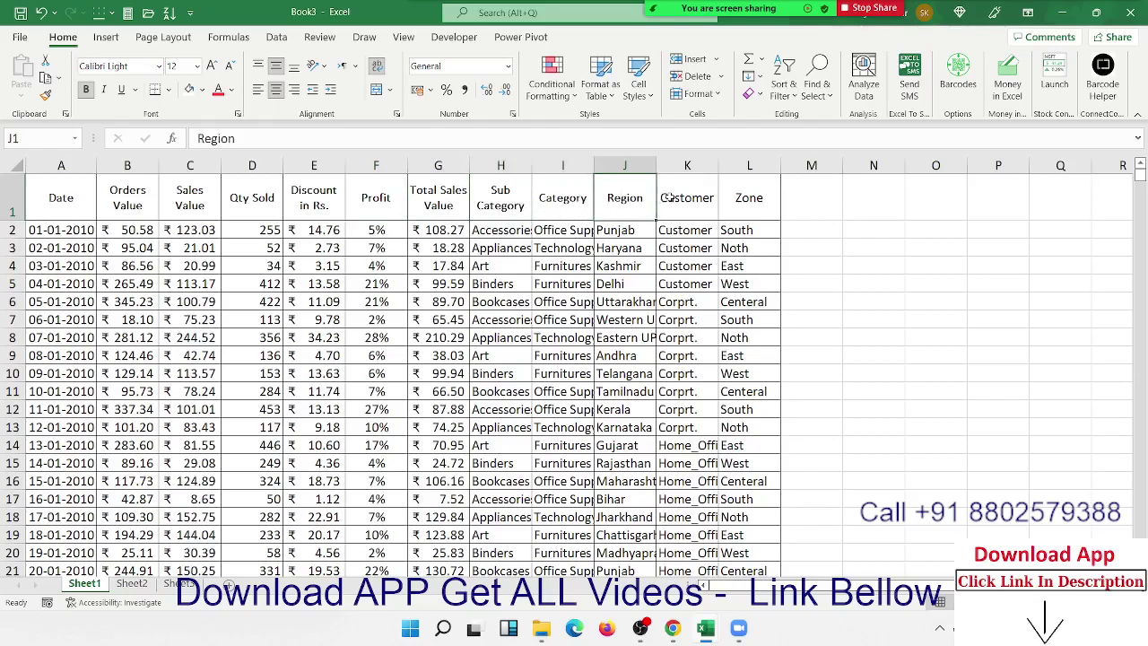
pyautogui.click(669, 198)
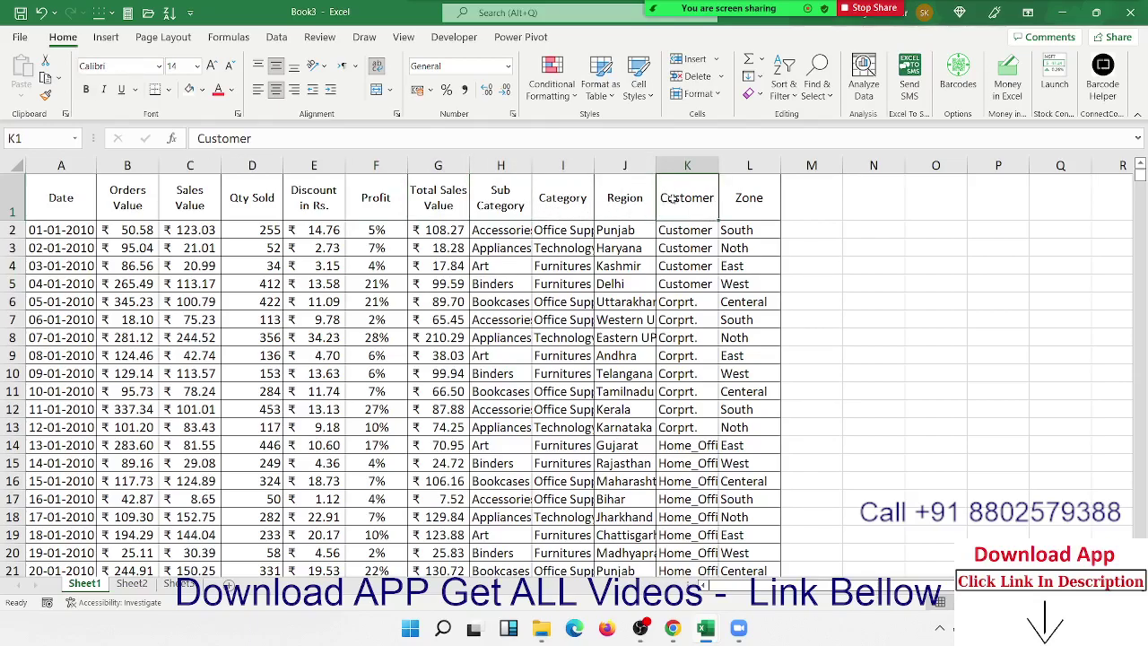
pyautogui.click(735, 205)
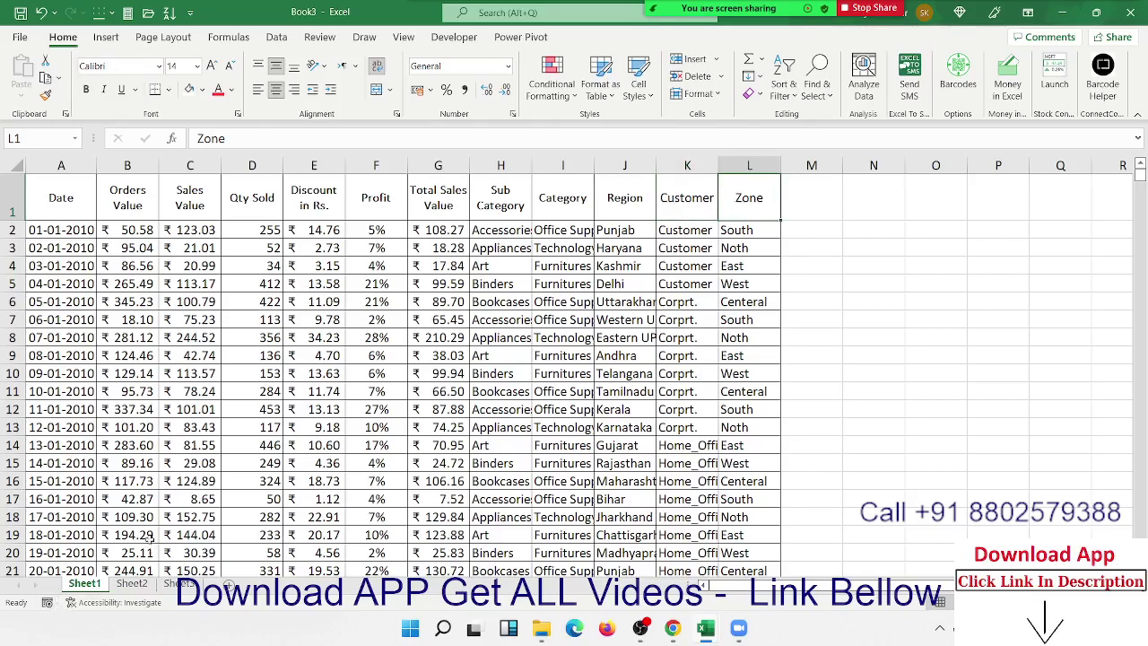
pyautogui.click(706, 628)
pyautogui.moveTo(762, 266); pyautogui.dragTo(762, 409)
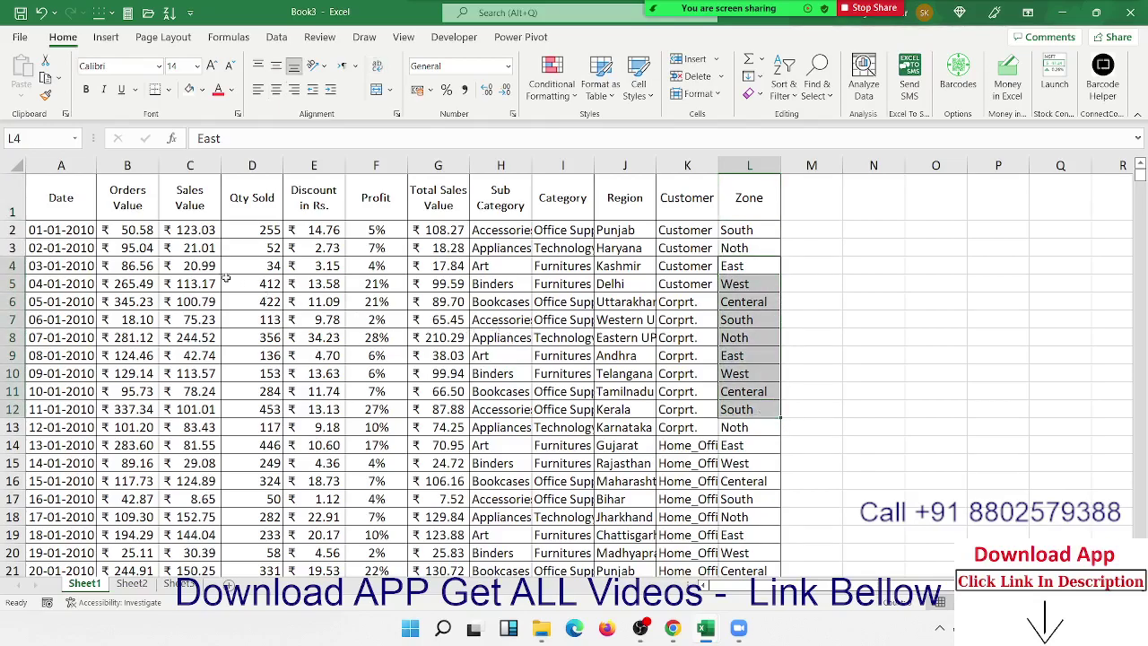
pyautogui.click(237, 232)
pyautogui.moveTo(237, 234); pyautogui.dragTo(231, 449)
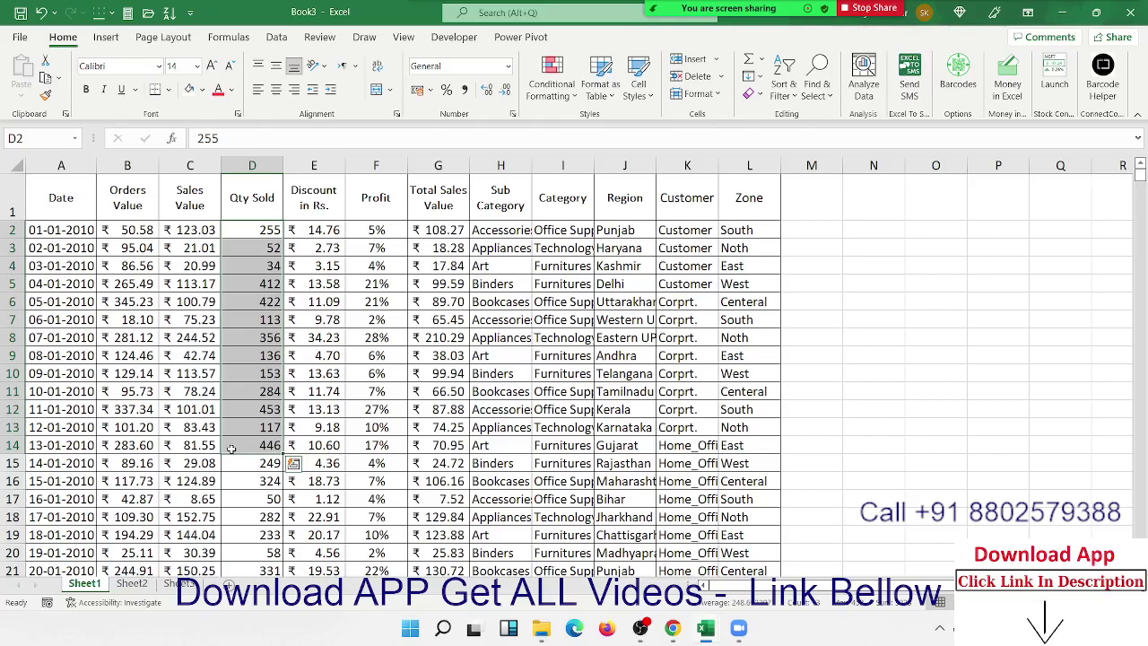
pyautogui.click(50, 191)
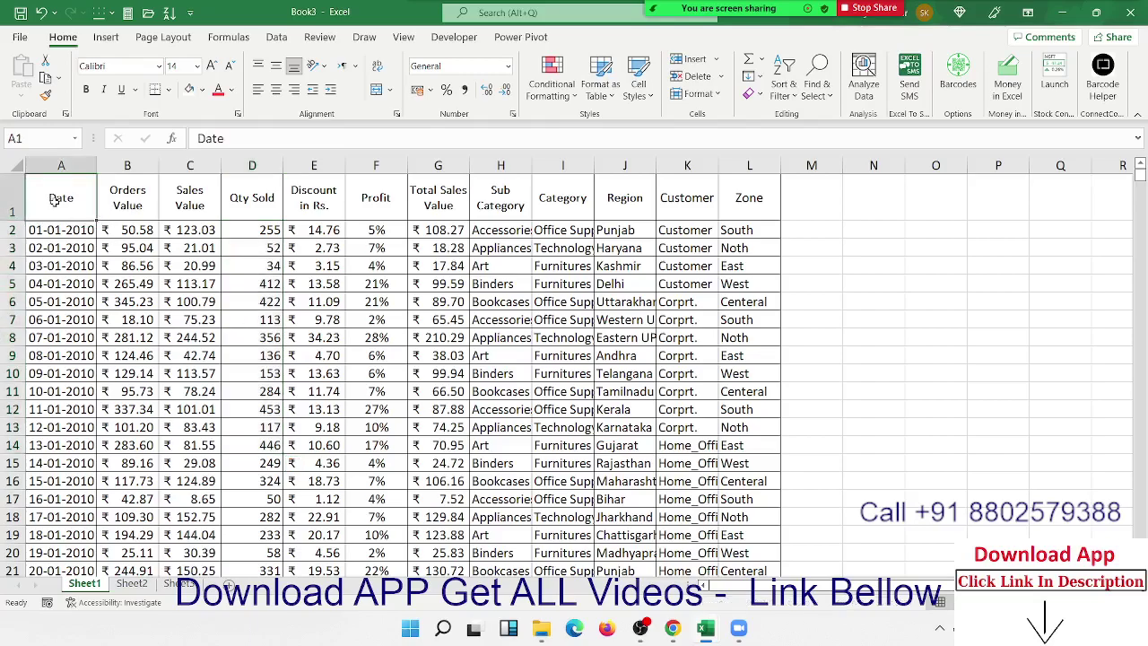
# After previewing Recommended PivotTables, insert a PivotTable from Sheet1!$A$1:$L$8039 on a new worksheet
pyautogui.click(106, 36)
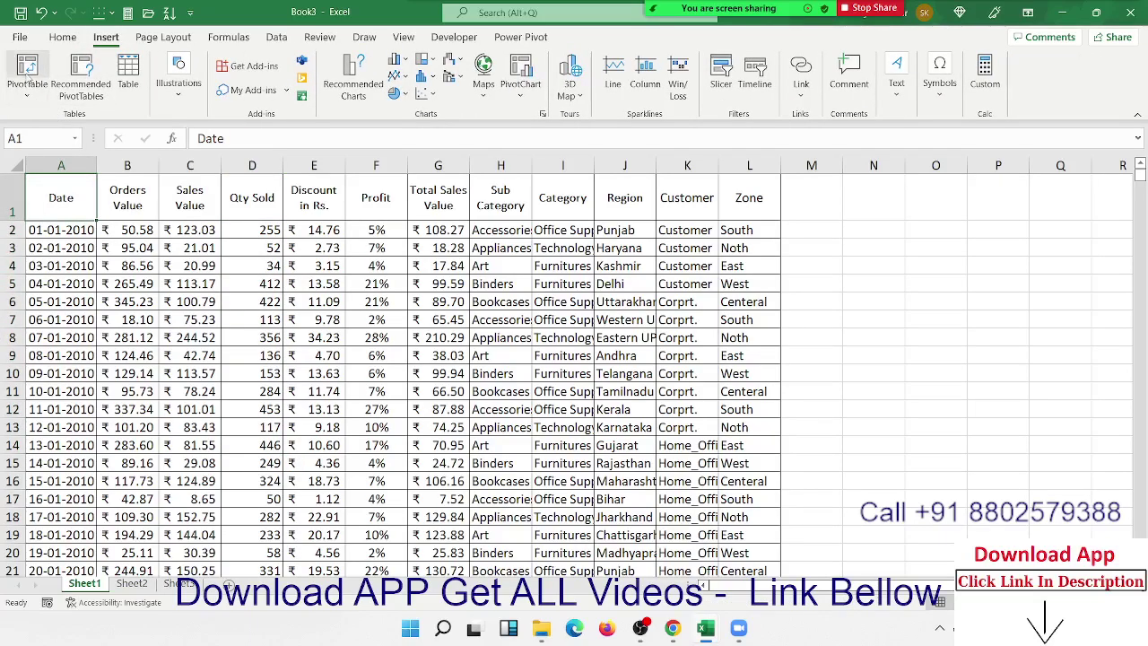
pyautogui.click(27, 76)
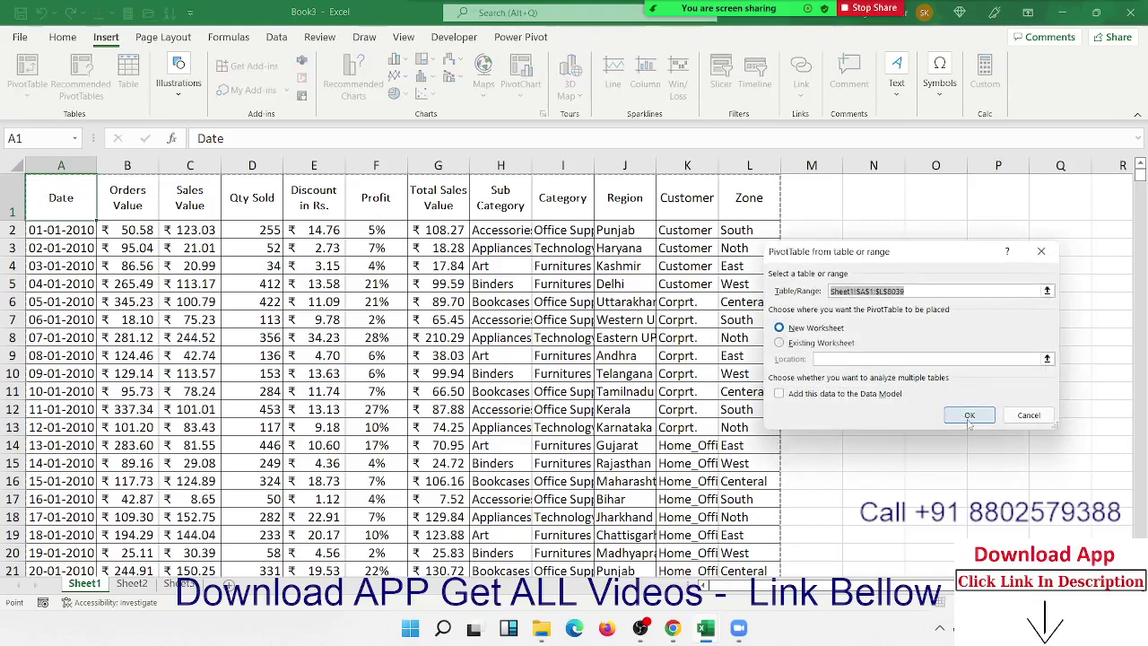
pyautogui.click(969, 415)
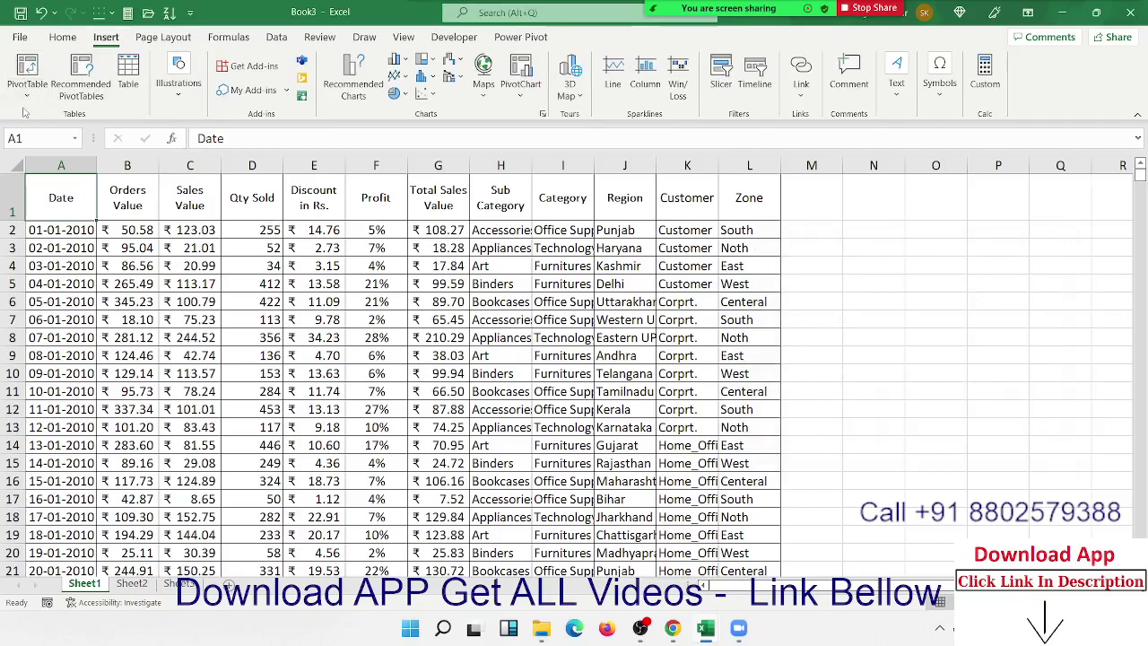
pyautogui.click(83, 79)
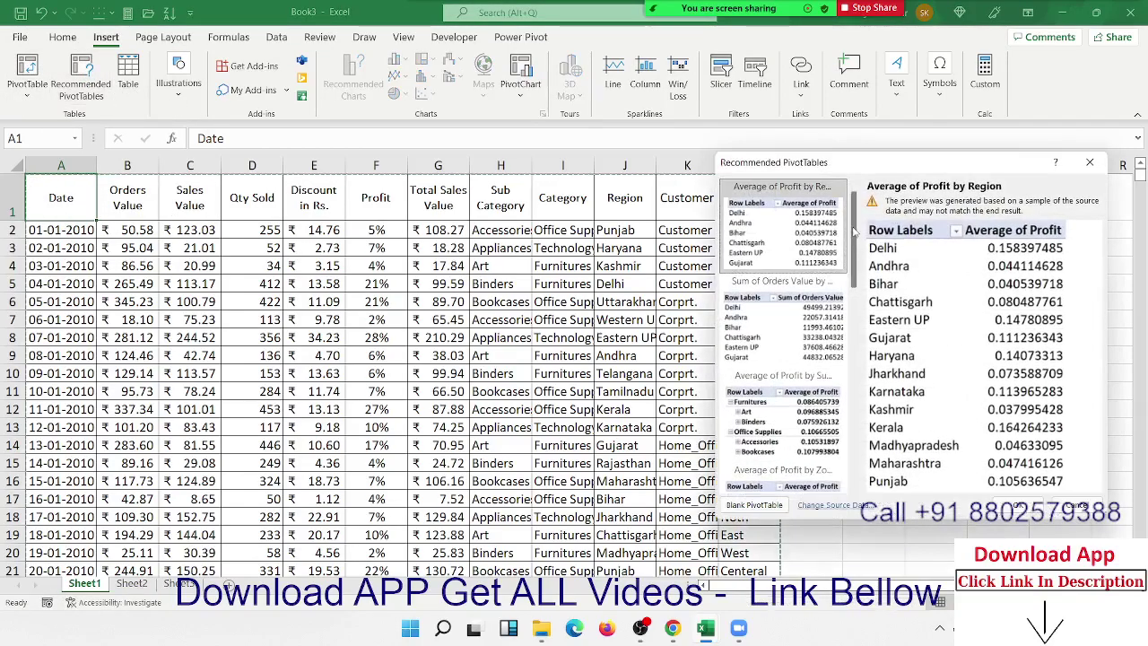
pyautogui.moveTo(857, 235); pyautogui.dragTo(870, 419)
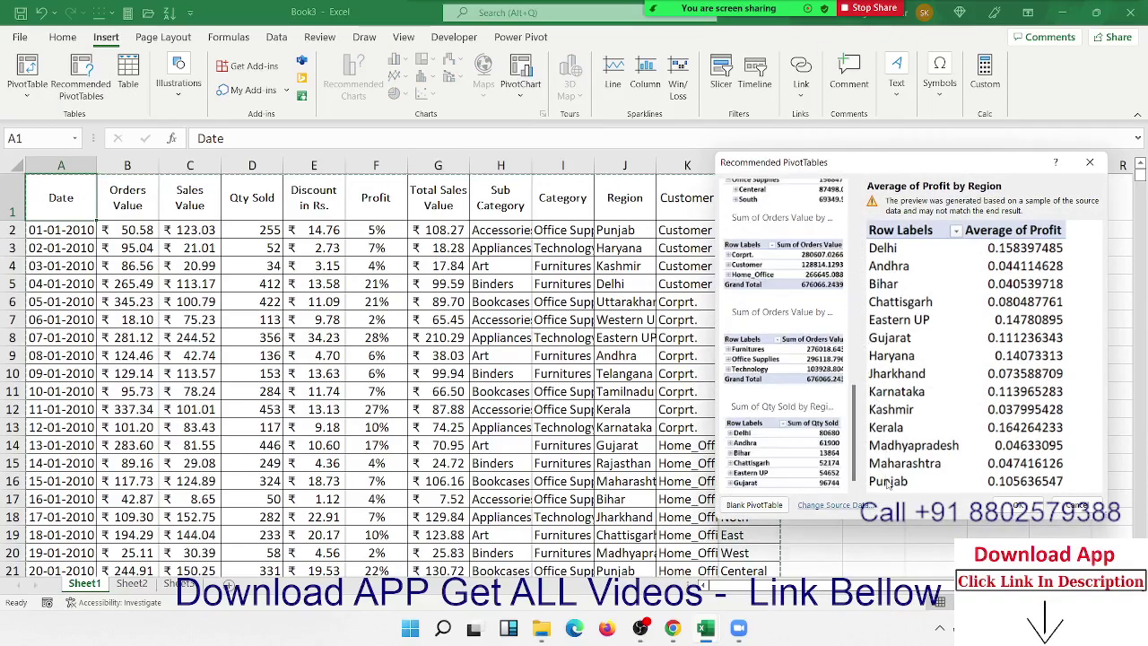
pyautogui.click(1089, 161)
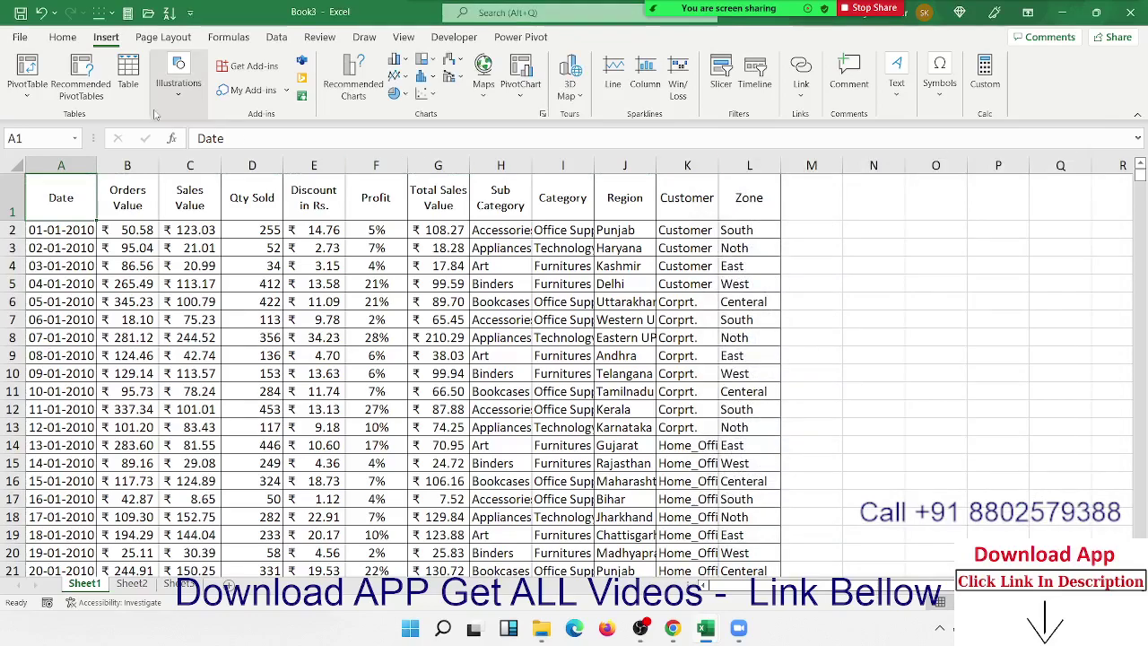
pyautogui.click(13, 77)
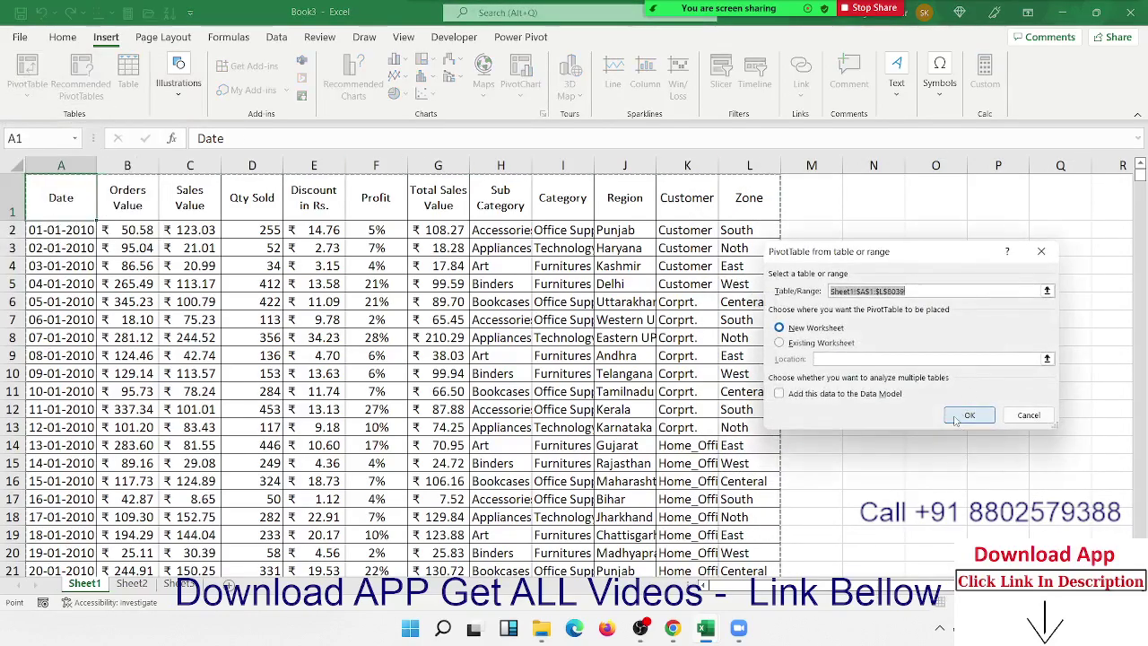
pyautogui.click(958, 417)
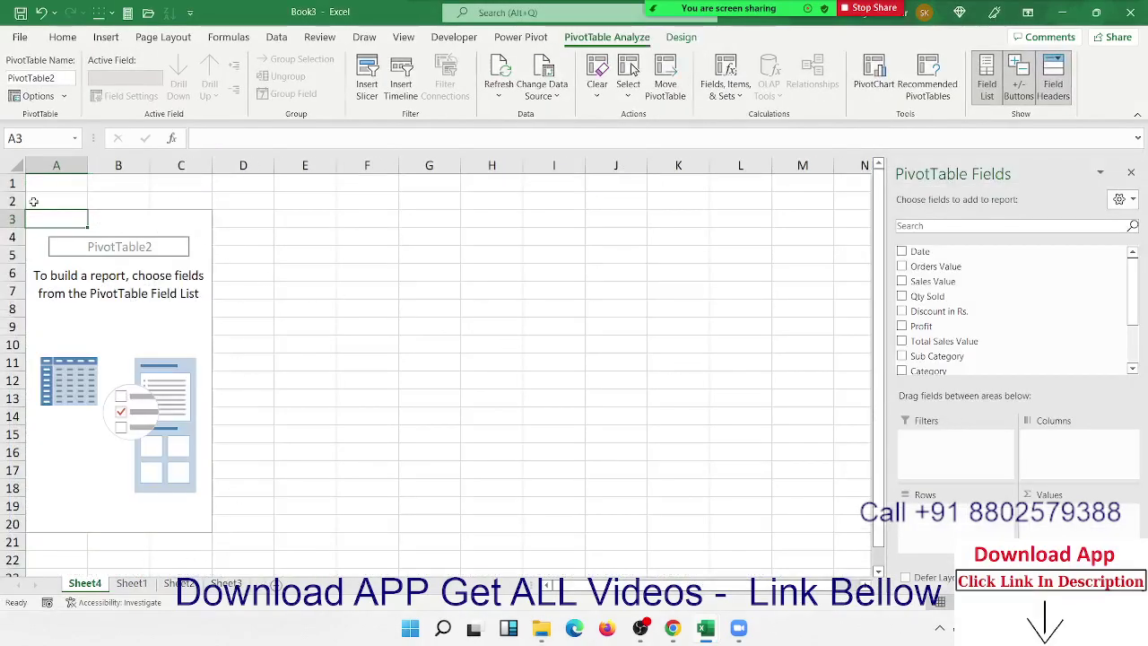
# Click empty cells on Sheet4, then reactivate PivotTable2 to bring back its field list
pyautogui.click(623, 235)
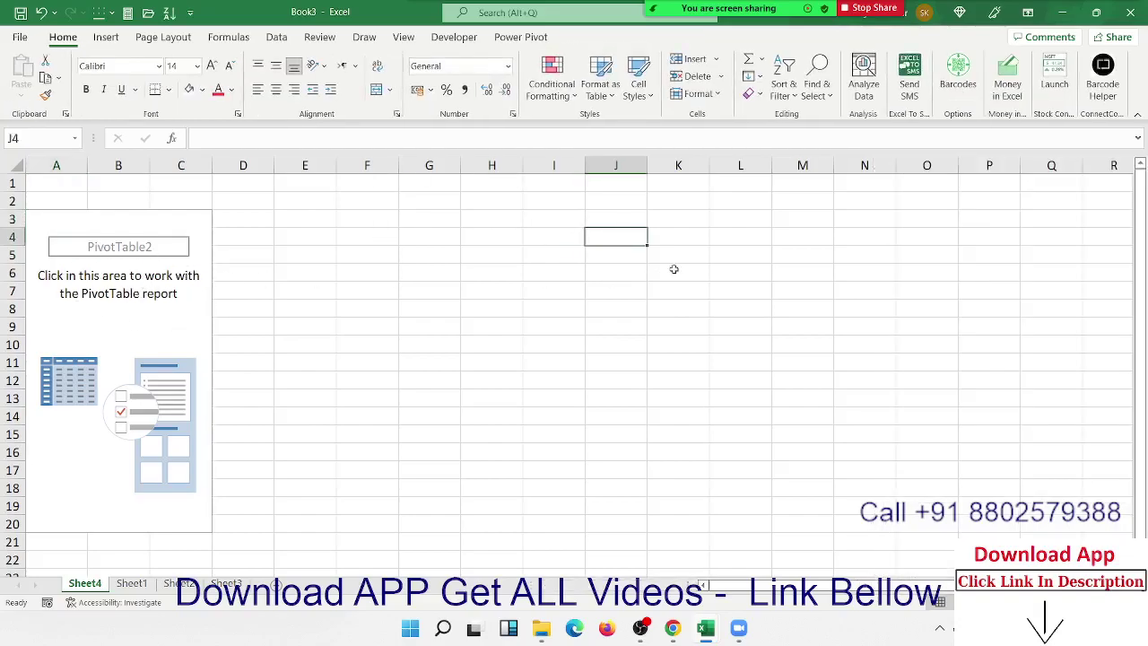
pyautogui.click(493, 341)
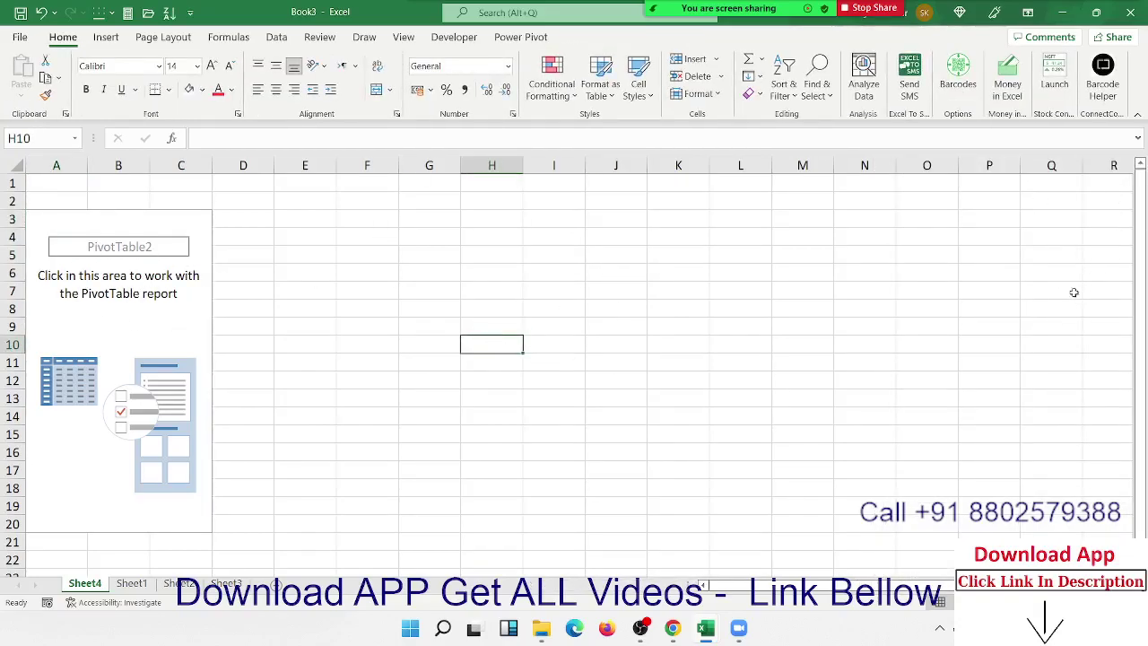
pyautogui.click(88, 334)
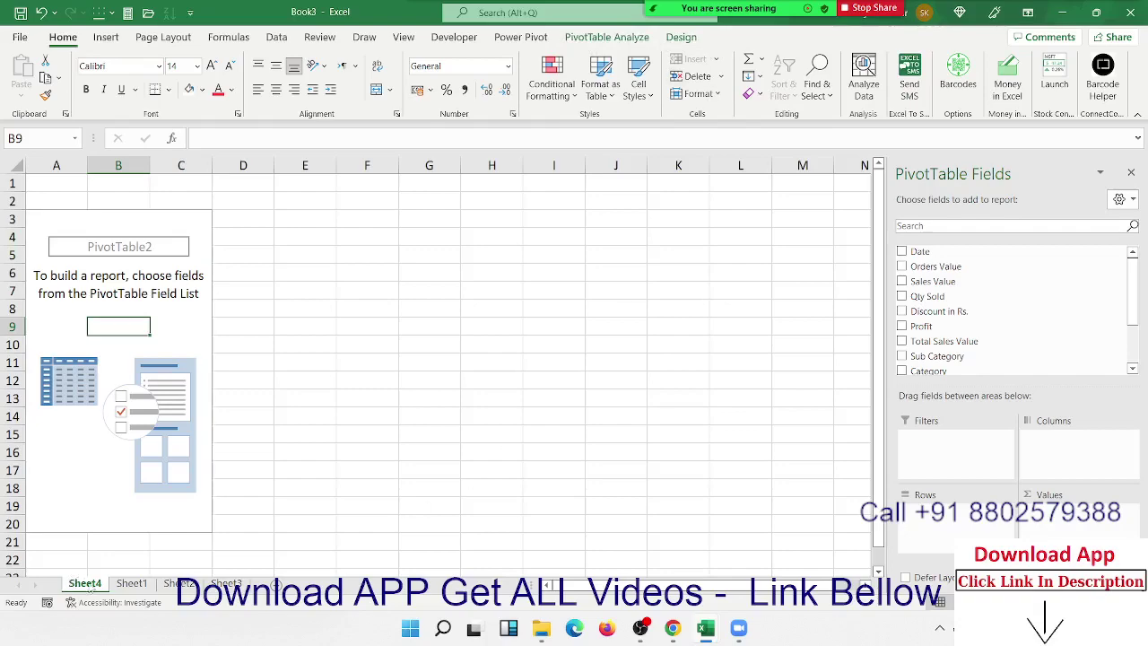
# Switch between Sheet1 and Sheet4, selecting Sheet1's headers from Date and Sales Value through Zone
pyautogui.click(135, 584)
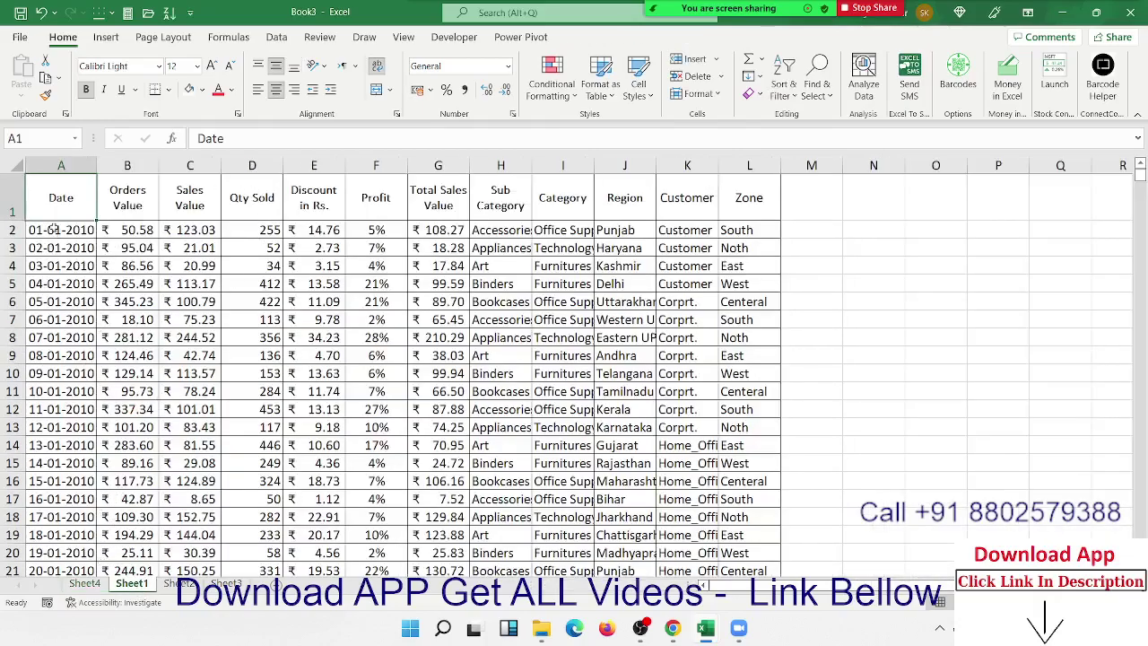
pyautogui.moveTo(56, 205); pyautogui.dragTo(749, 162)
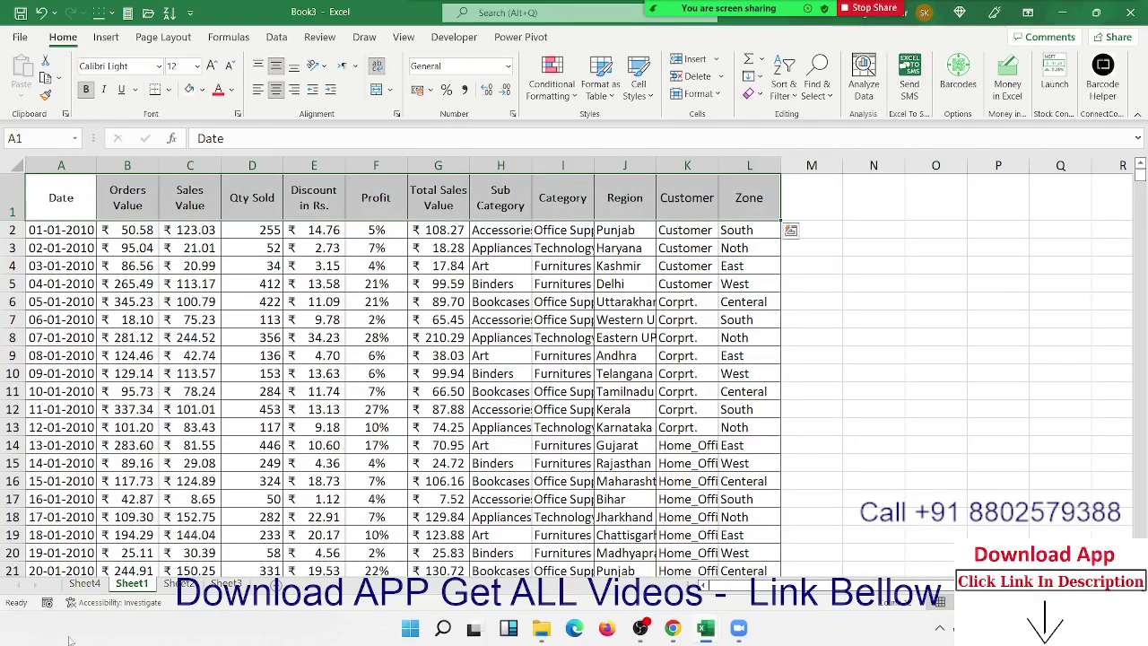
pyautogui.click(84, 583)
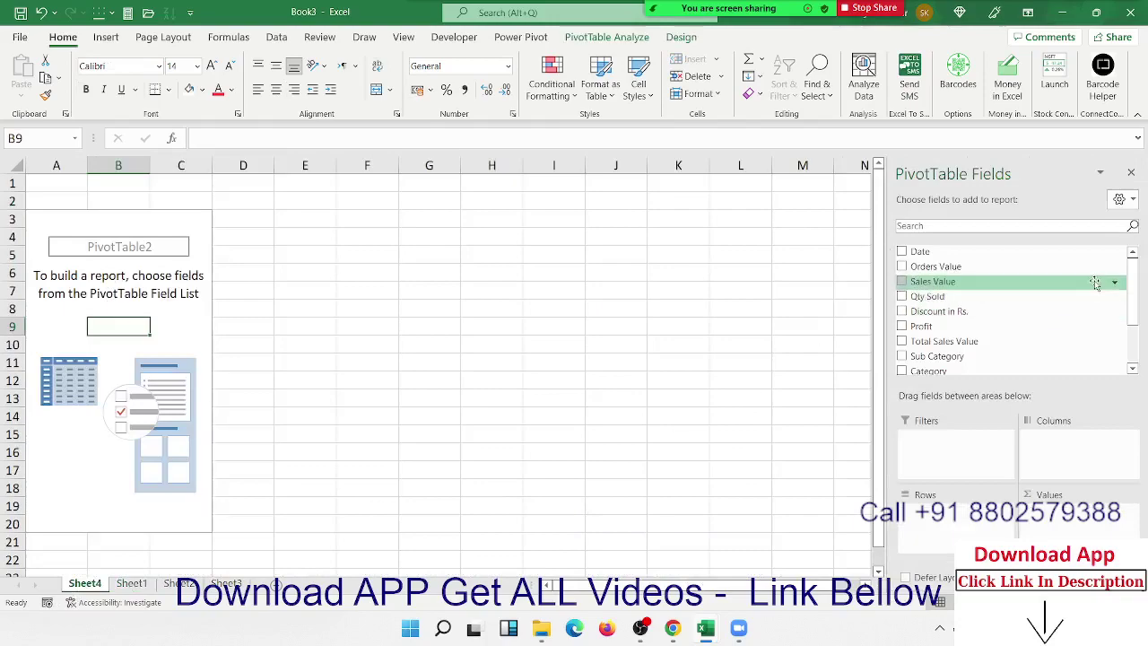
pyautogui.moveTo(1135, 284); pyautogui.dragTo(1141, 324)
pyautogui.scroll(3, 1131, 305)
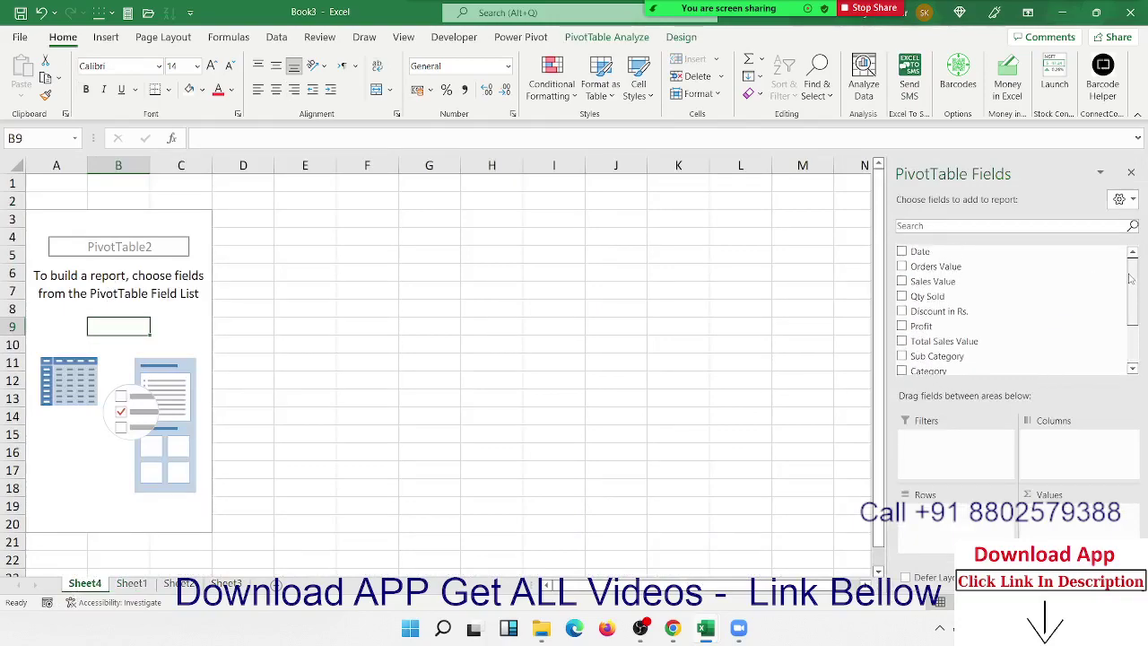
pyautogui.click(126, 583)
pyautogui.click(205, 204)
pyautogui.moveTo(205, 204); pyautogui.dragTo(734, 198)
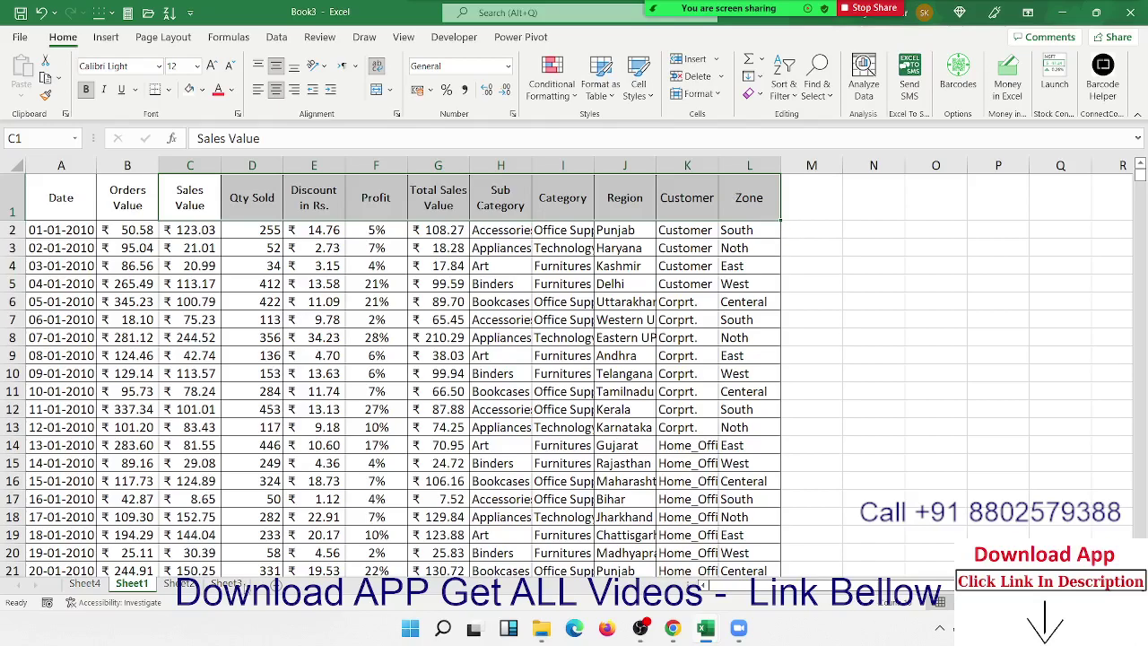
pyautogui.click(85, 583)
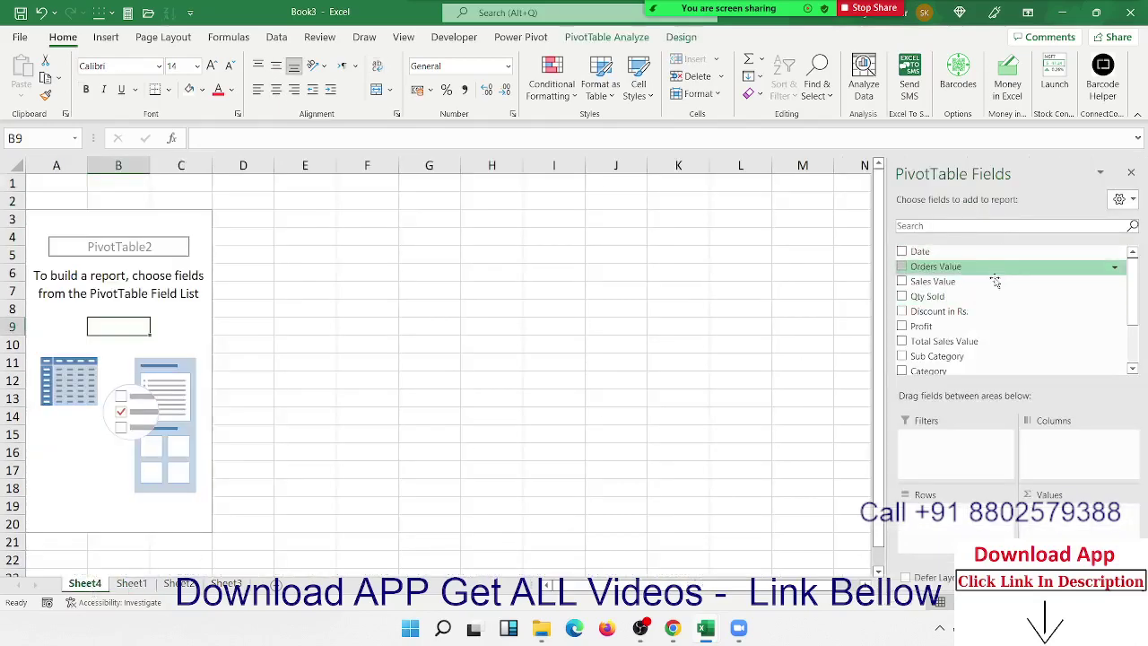
pyautogui.moveTo(1131, 307)
pyautogui.mouseDown()
pyautogui.moveTo(1131, 351)
pyautogui.moveTo(1121, 248)
pyautogui.mouseUp()
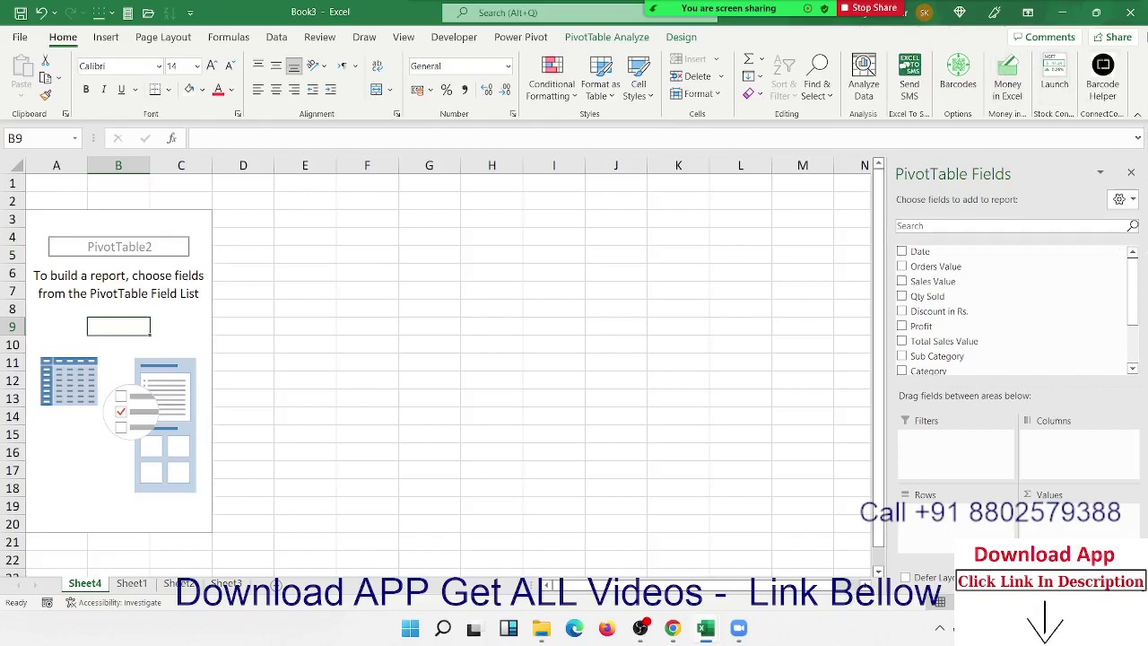
pyautogui.click(131, 583)
# Decline replacing the existing Sheet1 data and return to the Sheet4 PivotTable
pyautogui.moveTo(737, 224); pyautogui.dragTo(751, 235)
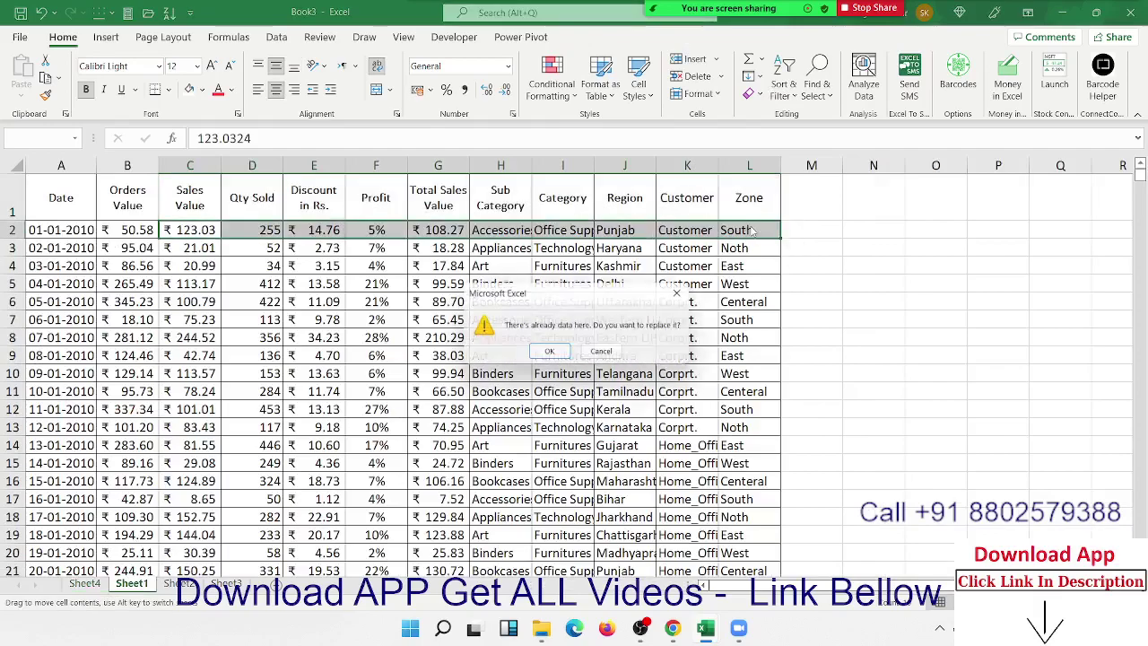
pyautogui.press('Escape')
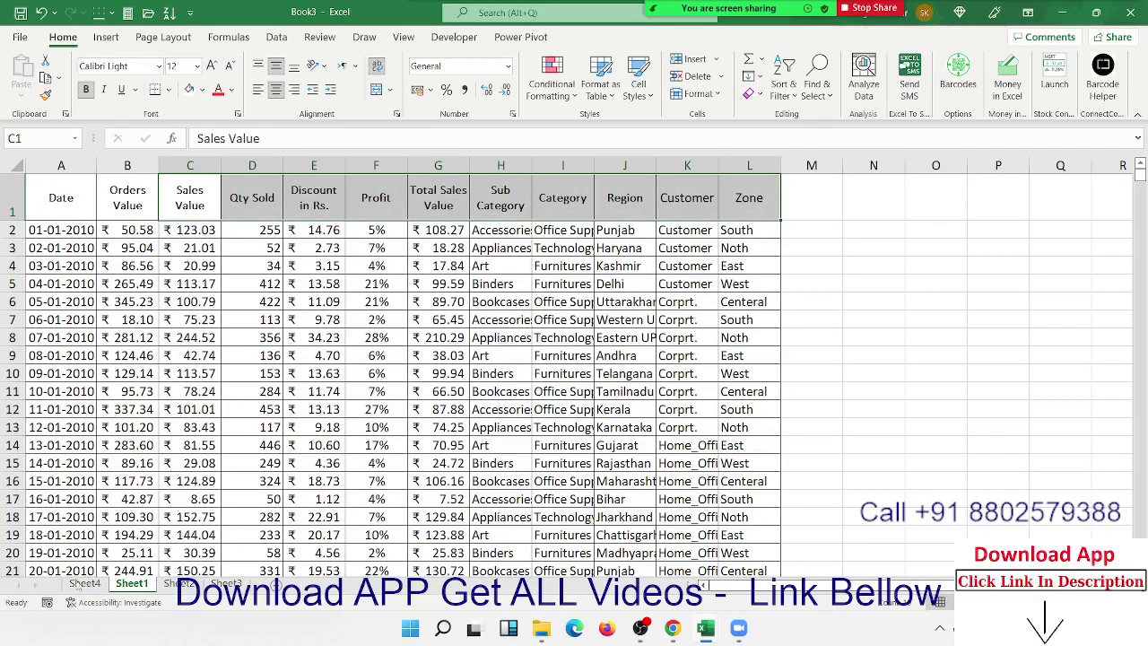
pyautogui.hotkey('ctrl', 'pageup')
# Put Zone into Rows so Centeral, East, Noth, South and West are listed, and select those labels
pyautogui.scroll(-2, 964, 296)
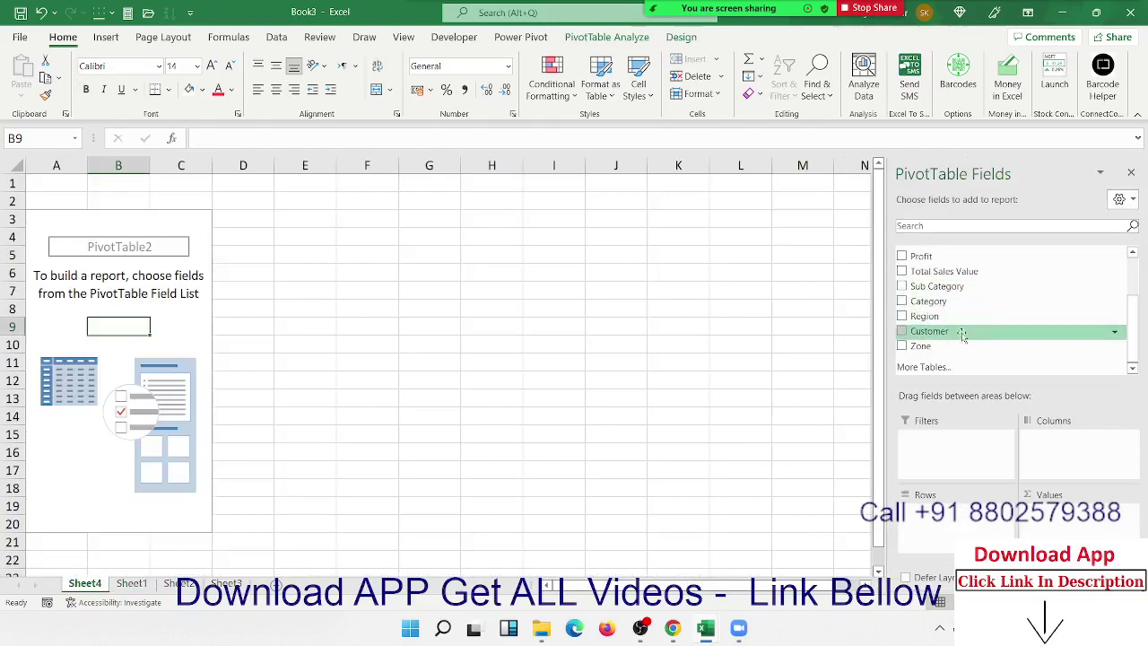
pyautogui.moveTo(951, 346)
pyautogui.mouseDown()
pyautogui.moveTo(949, 488)
pyautogui.moveTo(935, 513)
pyautogui.mouseUp()
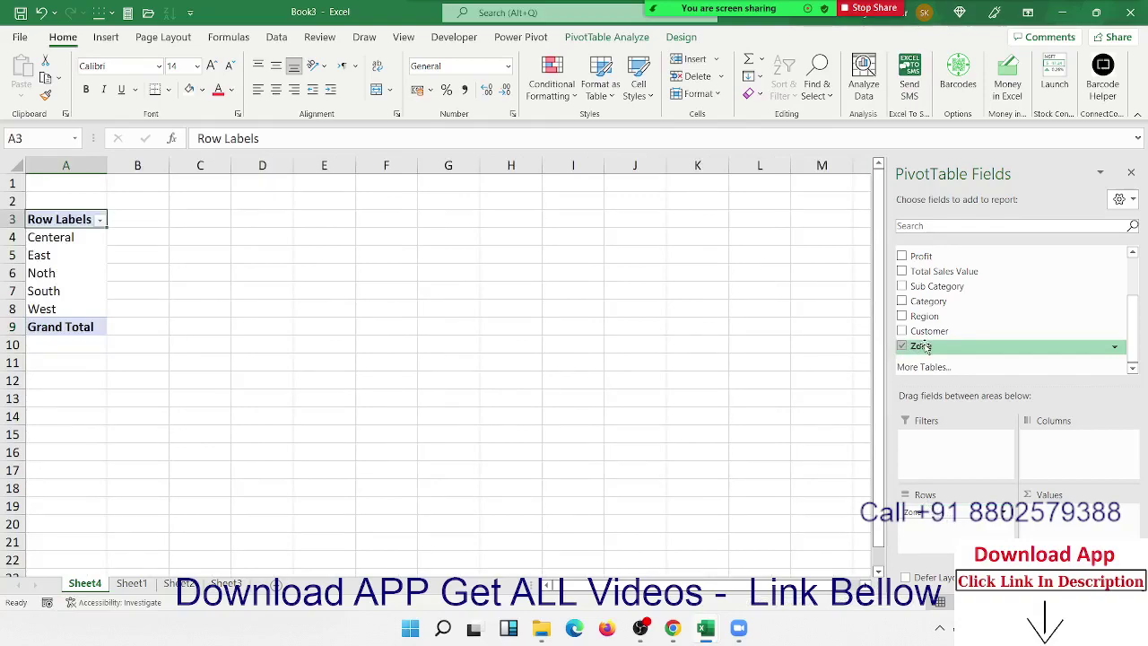
pyautogui.moveTo(926, 348); pyautogui.dragTo(956, 530)
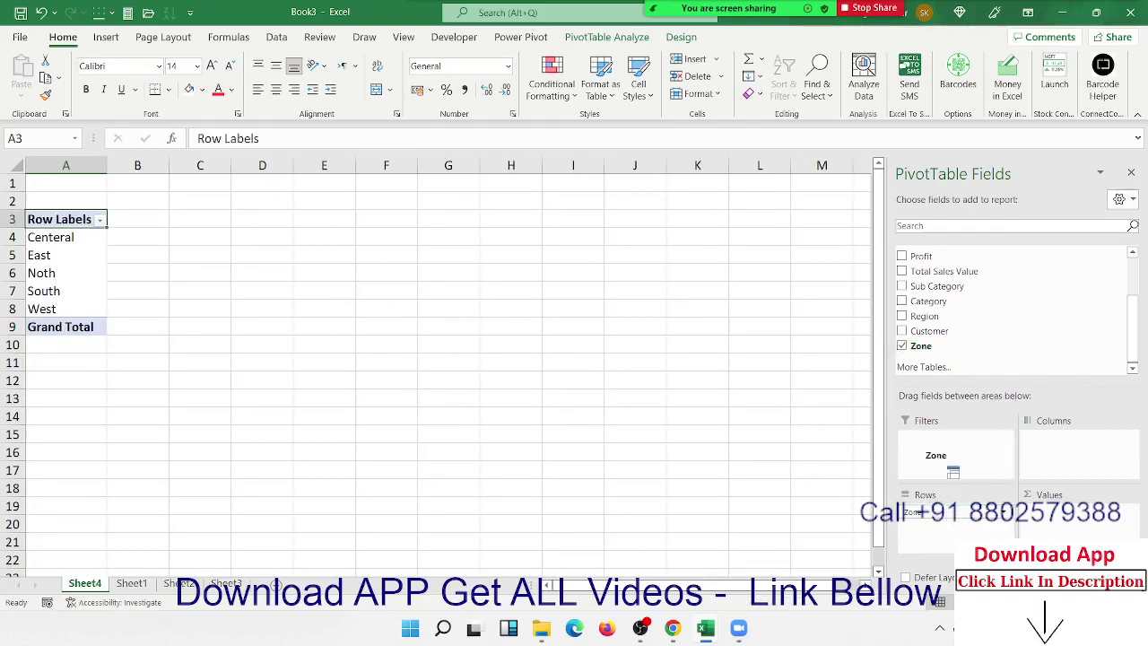
pyautogui.moveTo(956, 530); pyautogui.dragTo(937, 518)
pyautogui.click(59, 309)
pyautogui.moveTo(60, 309); pyautogui.dragTo(54, 236)
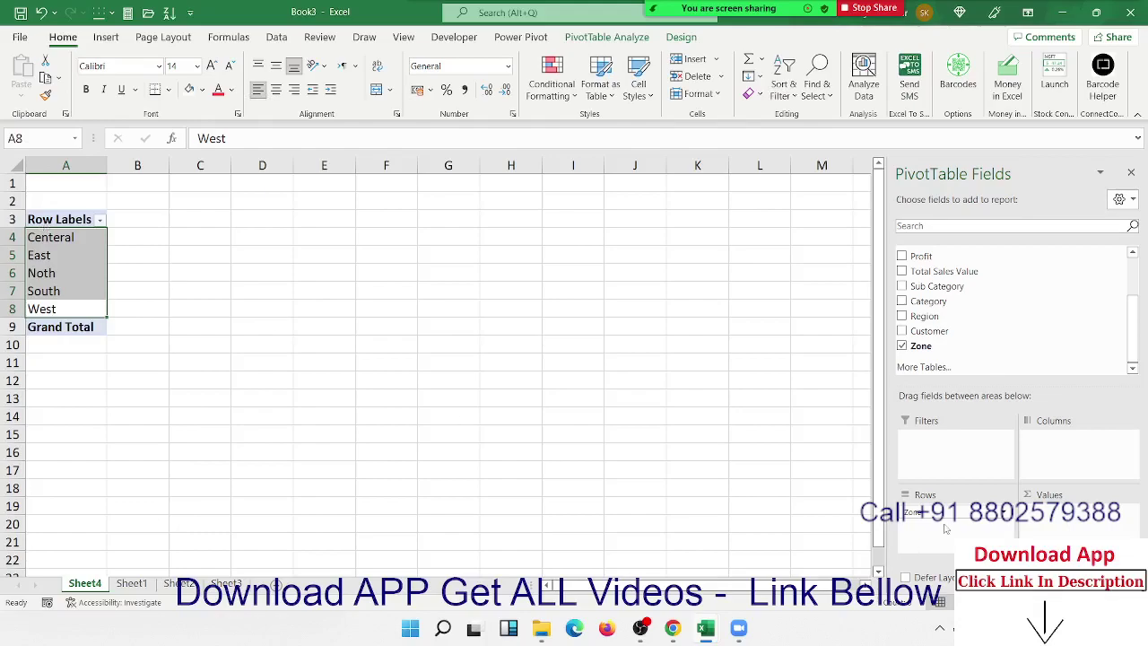
pyautogui.moveTo(951, 512)
pyautogui.mouseDown()
pyautogui.moveTo(1111, 462)
pyautogui.moveTo(989, 525)
pyautogui.moveTo(970, 512)
pyautogui.mouseUp()
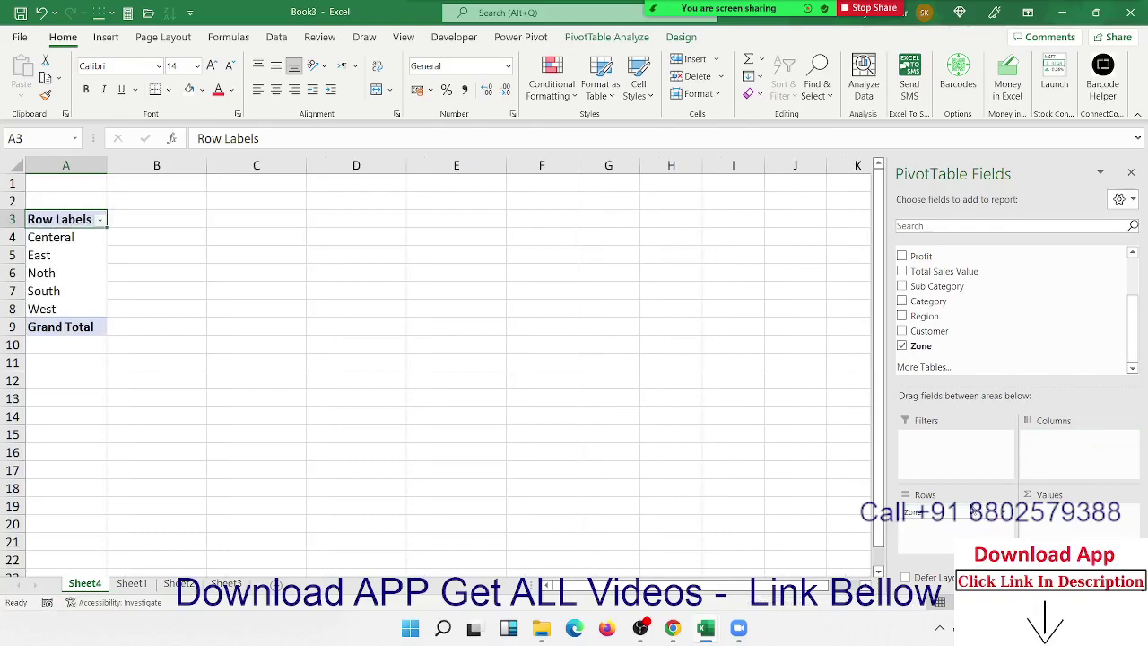
# Add Qty Sold as summed values, try Zone in Columns, then move Zone back to Rows
pyautogui.scroll(2, 1028, 320)
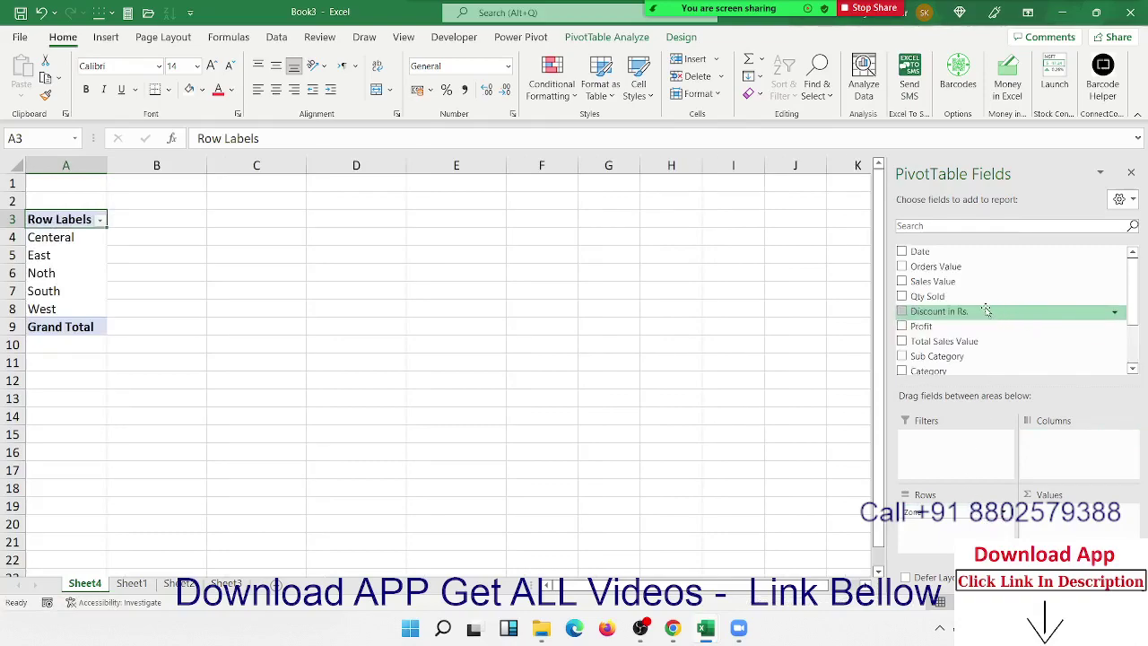
pyautogui.moveTo(933, 296); pyautogui.dragTo(1079, 516)
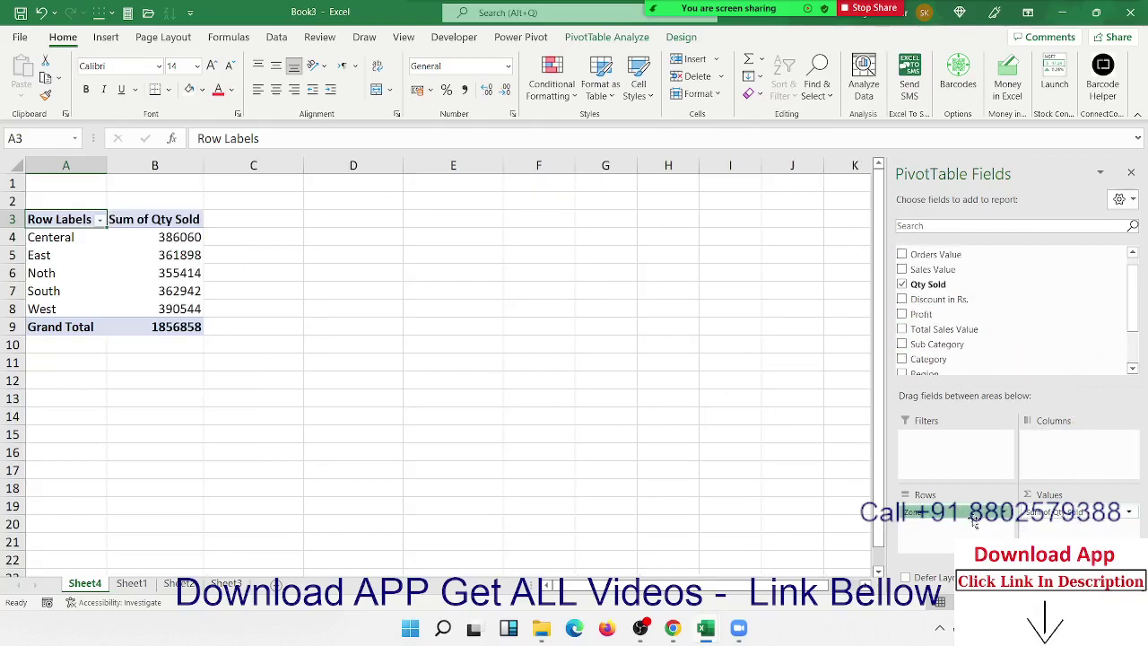
pyautogui.moveTo(974, 522); pyautogui.dragTo(1059, 444)
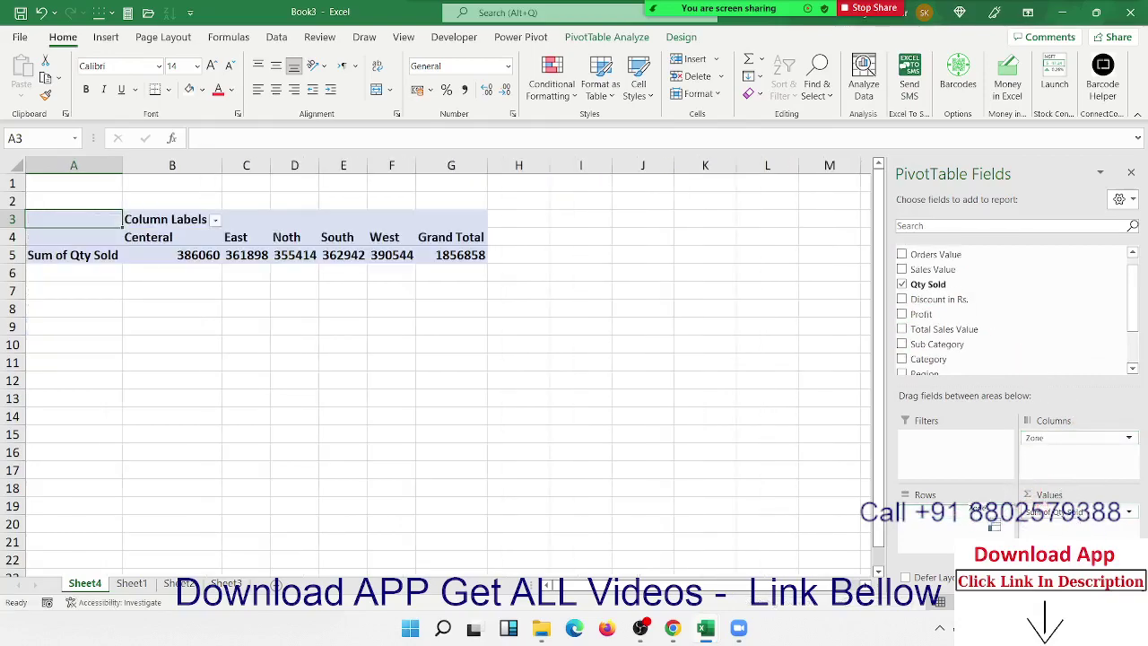
pyautogui.moveTo(993, 527); pyautogui.dragTo(977, 519)
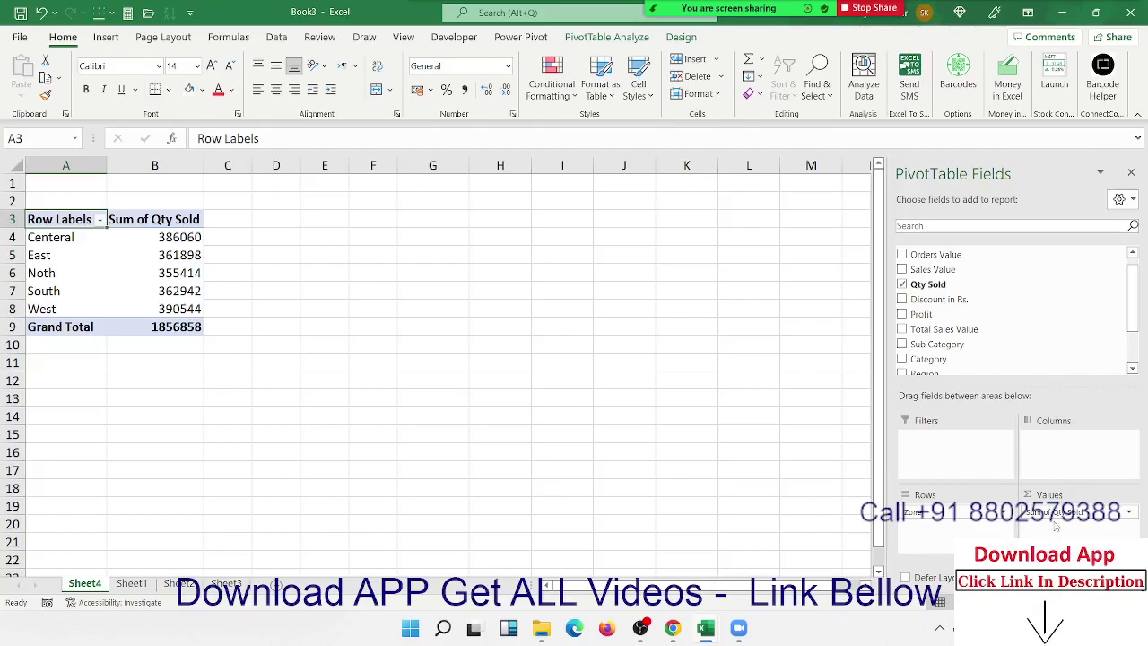
pyautogui.click(1129, 512)
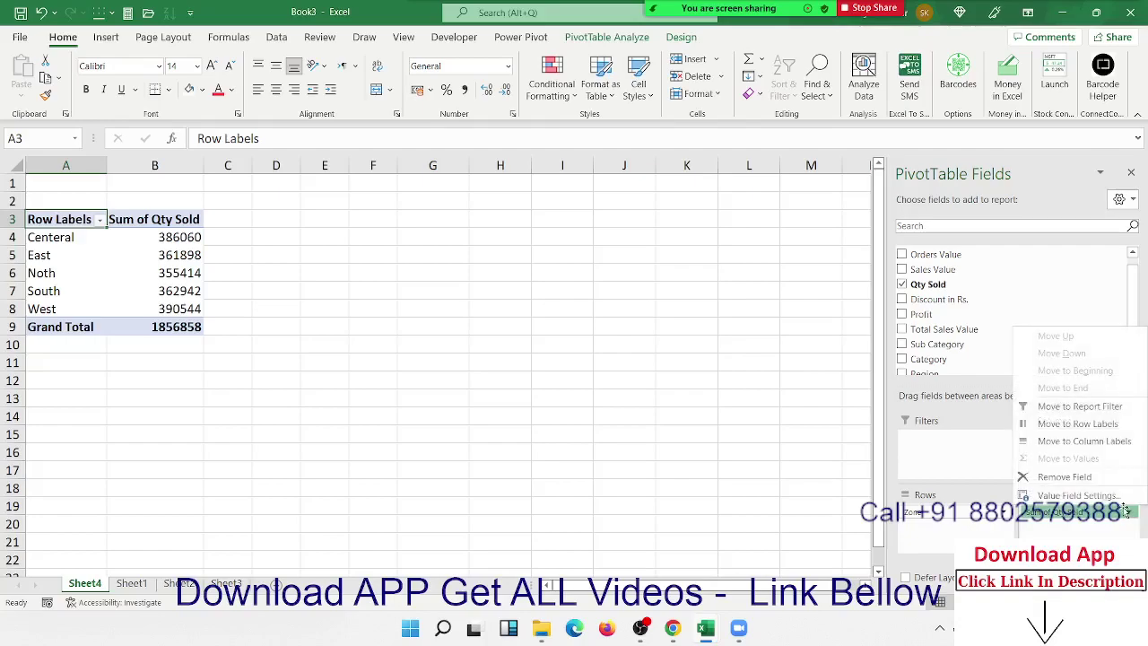
pyautogui.click(1076, 495)
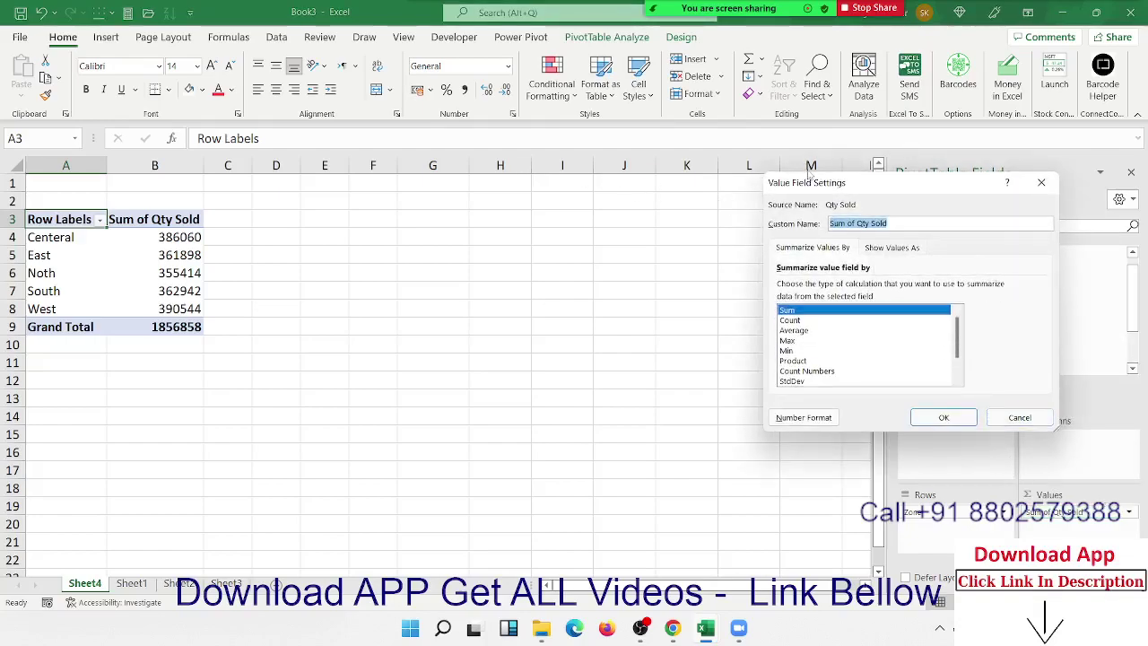
pyautogui.moveTo(807, 192); pyautogui.dragTo(422, 196)
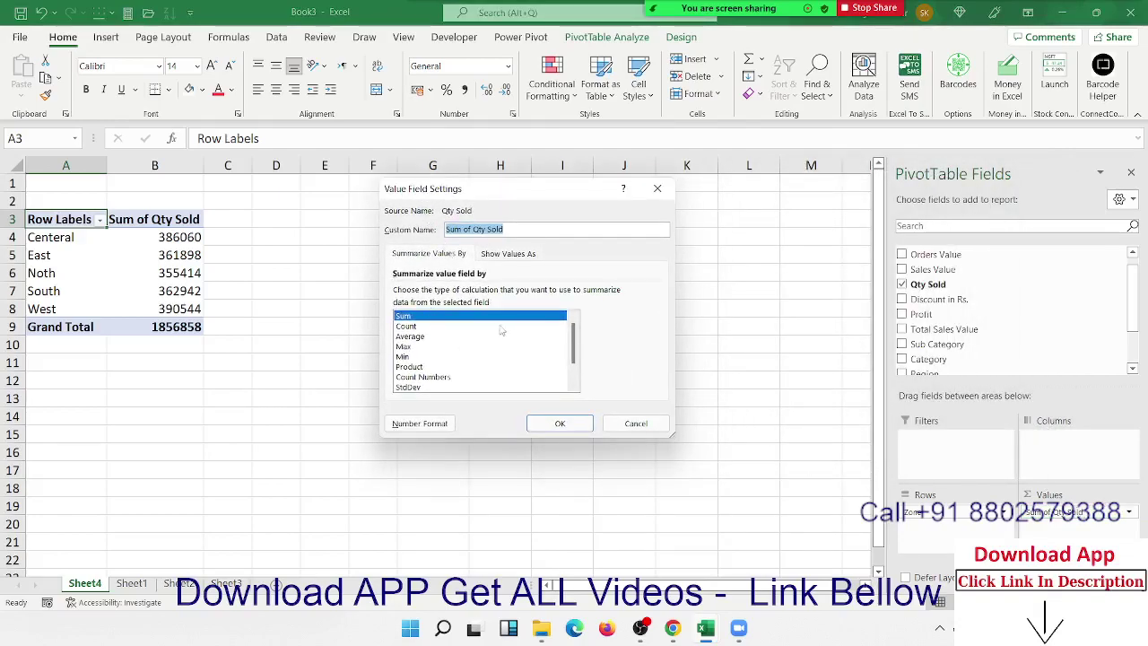
pyautogui.click(412, 329)
pyautogui.click(412, 337)
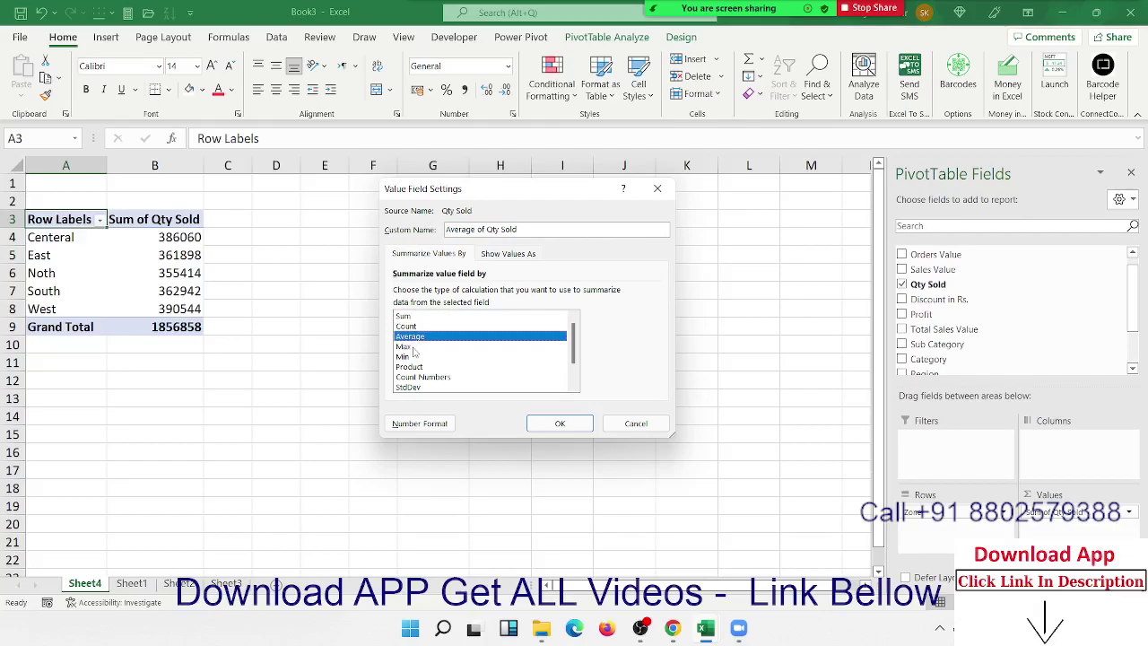
pyautogui.click(414, 347)
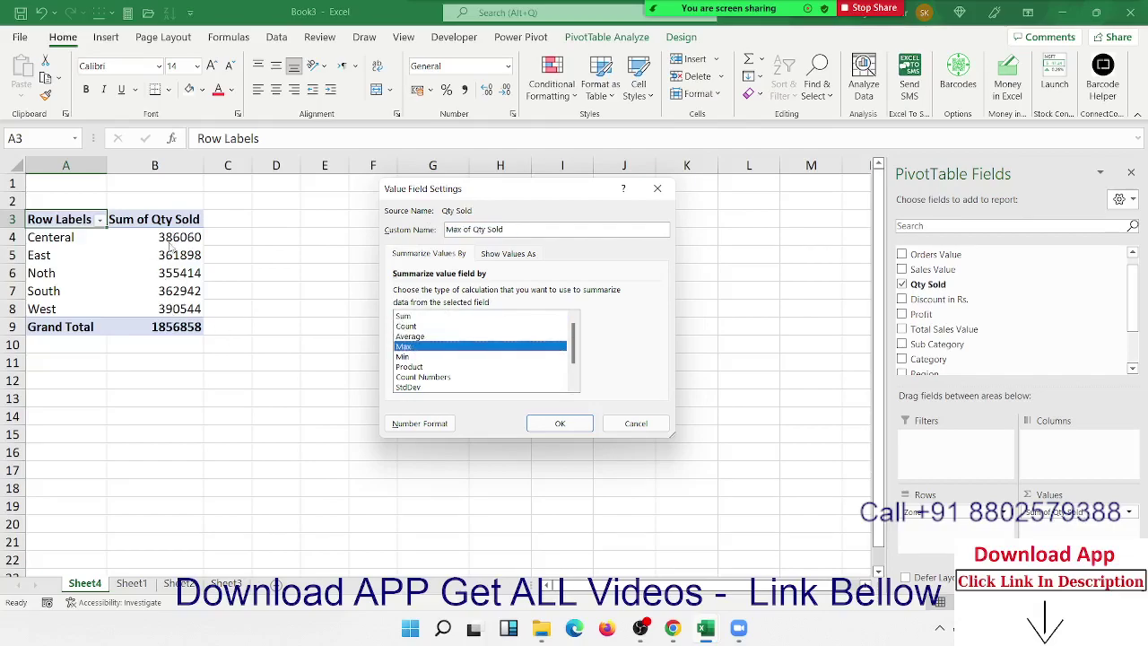
pyautogui.click(635, 423)
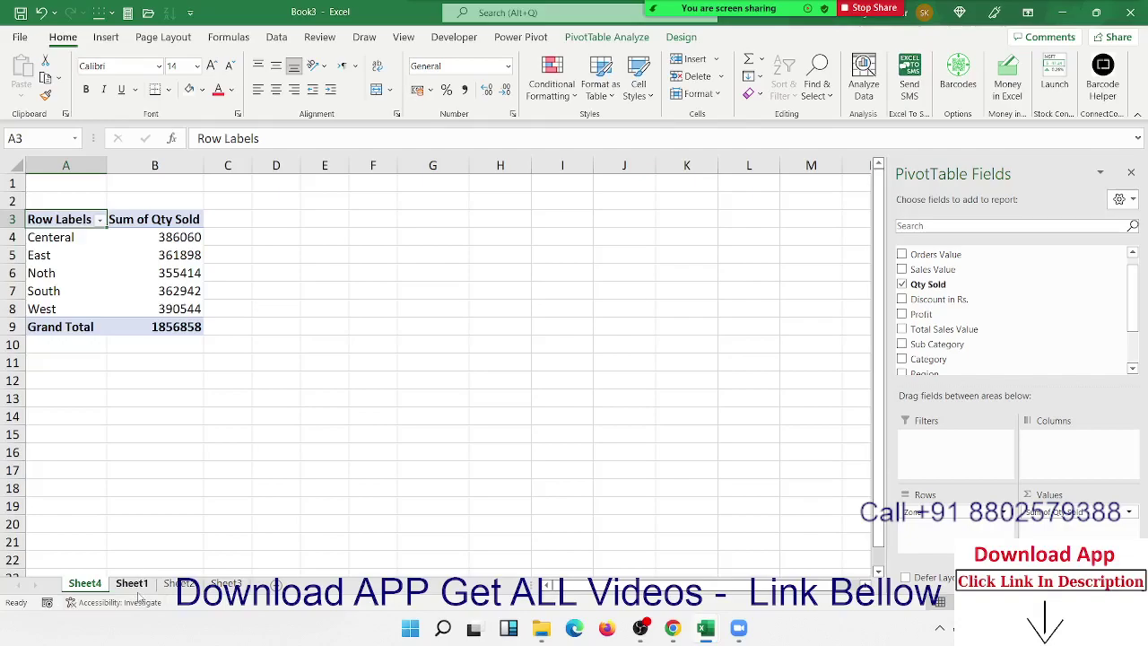
pyautogui.click(136, 592)
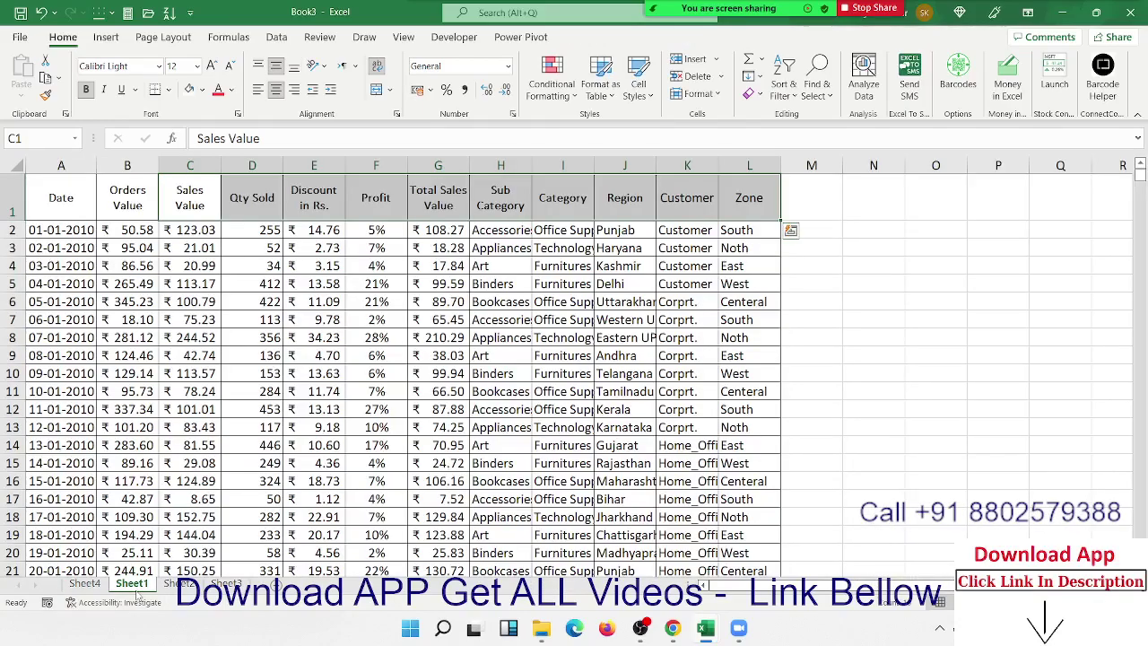
pyautogui.click(83, 584)
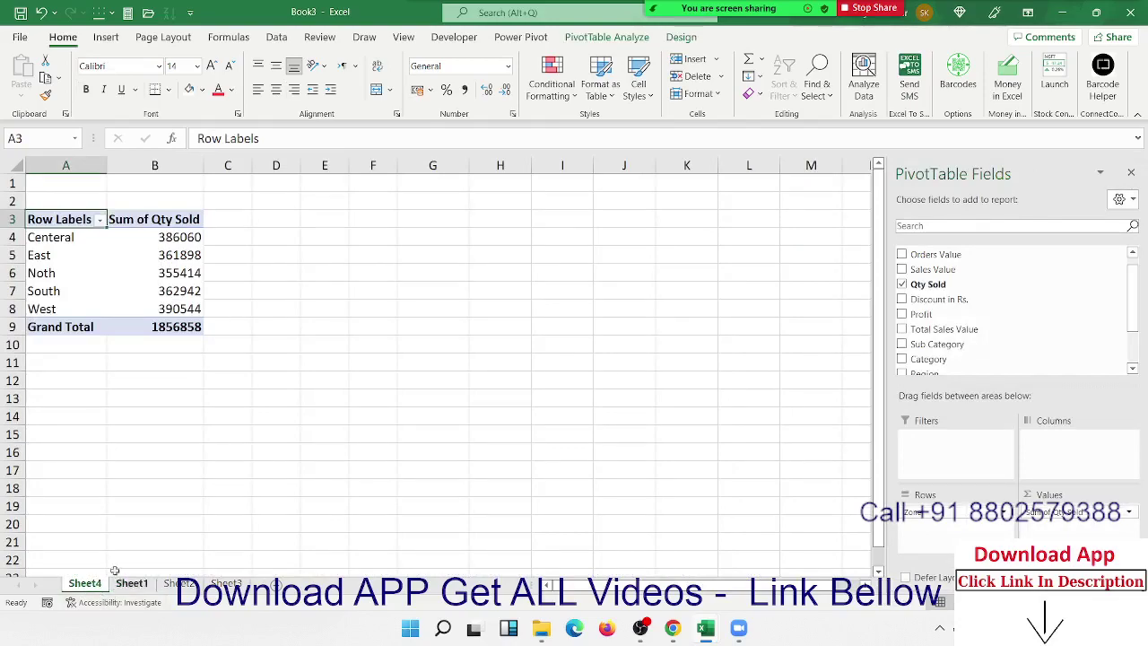
pyautogui.click(72, 239)
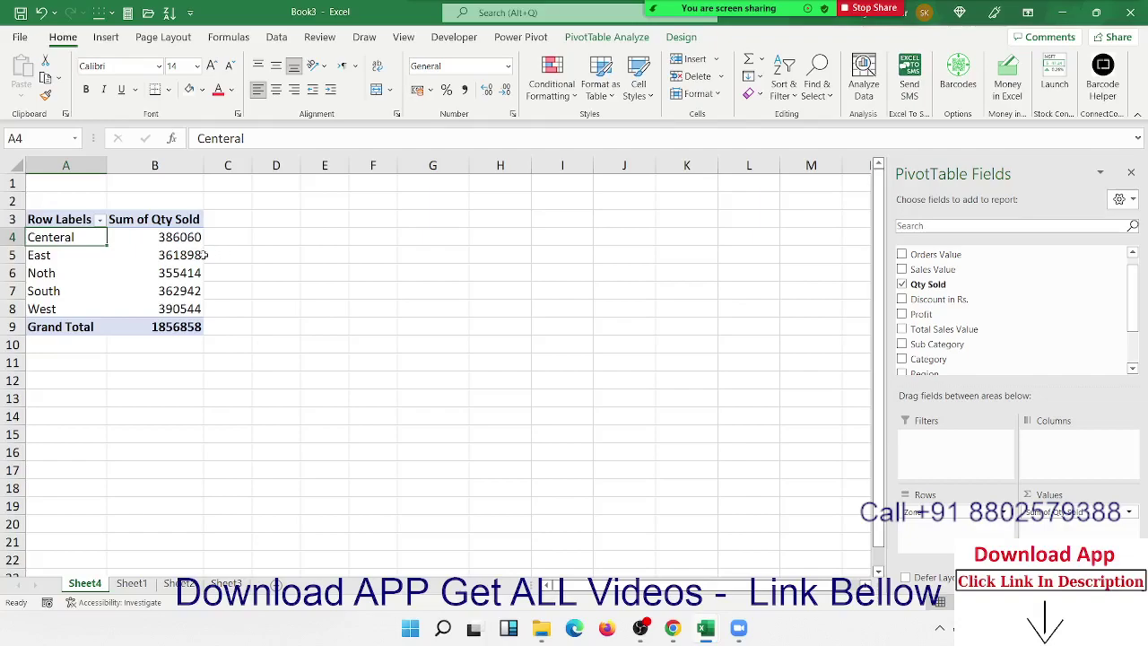
pyautogui.click(66, 269)
pyautogui.click(66, 256)
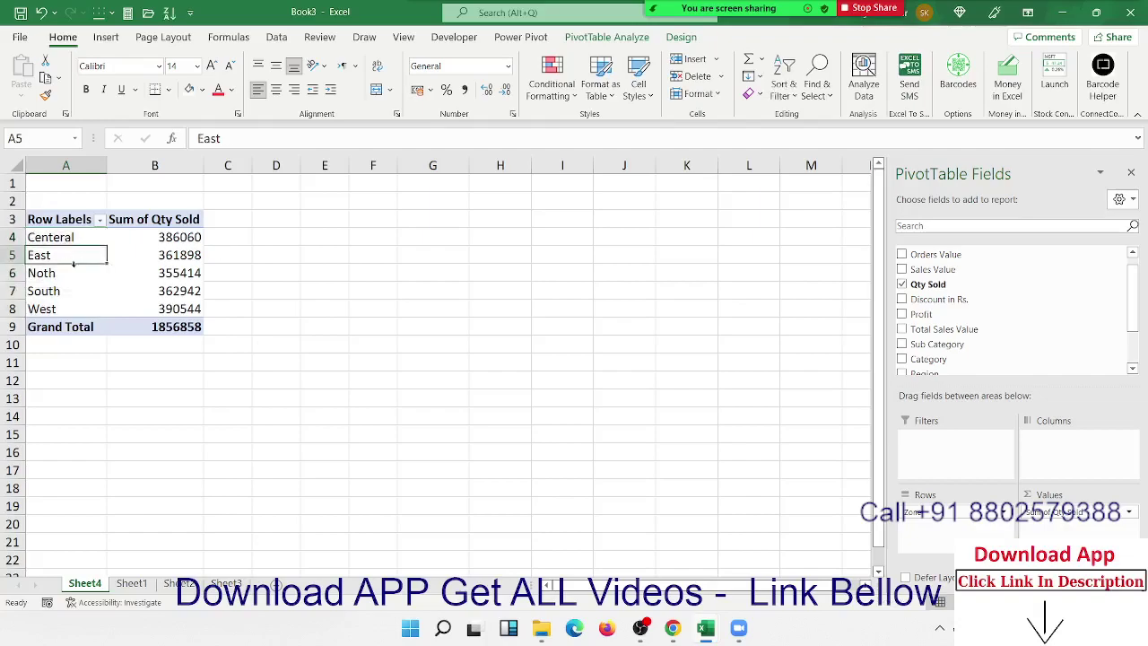
pyautogui.click(63, 282)
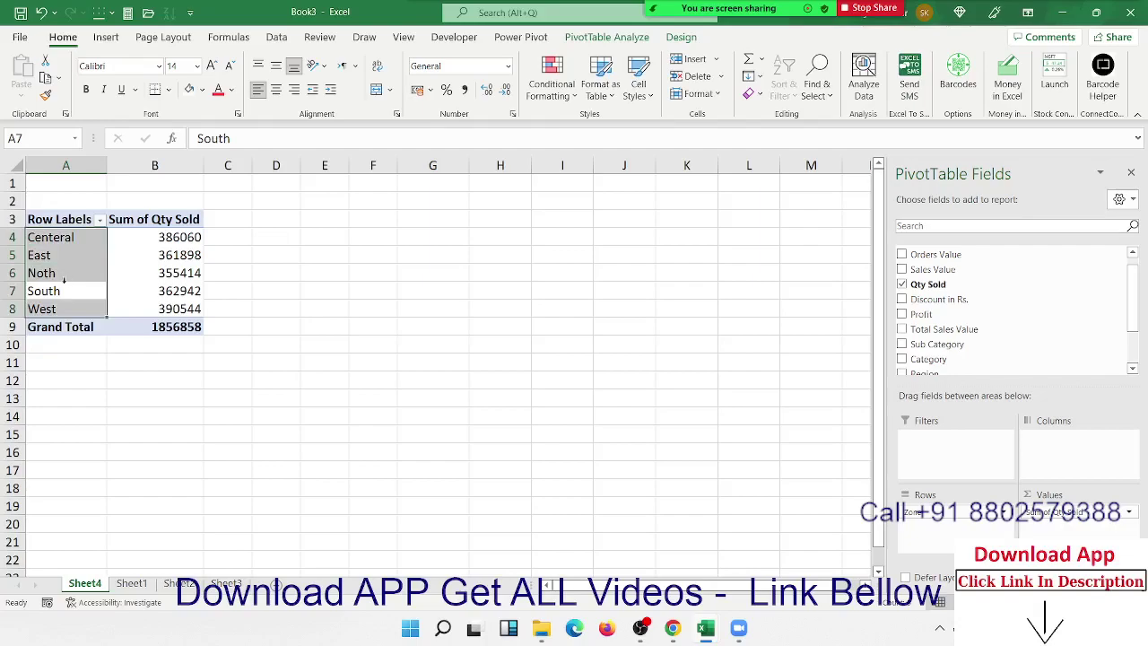
pyautogui.click(162, 275)
pyautogui.click(162, 291)
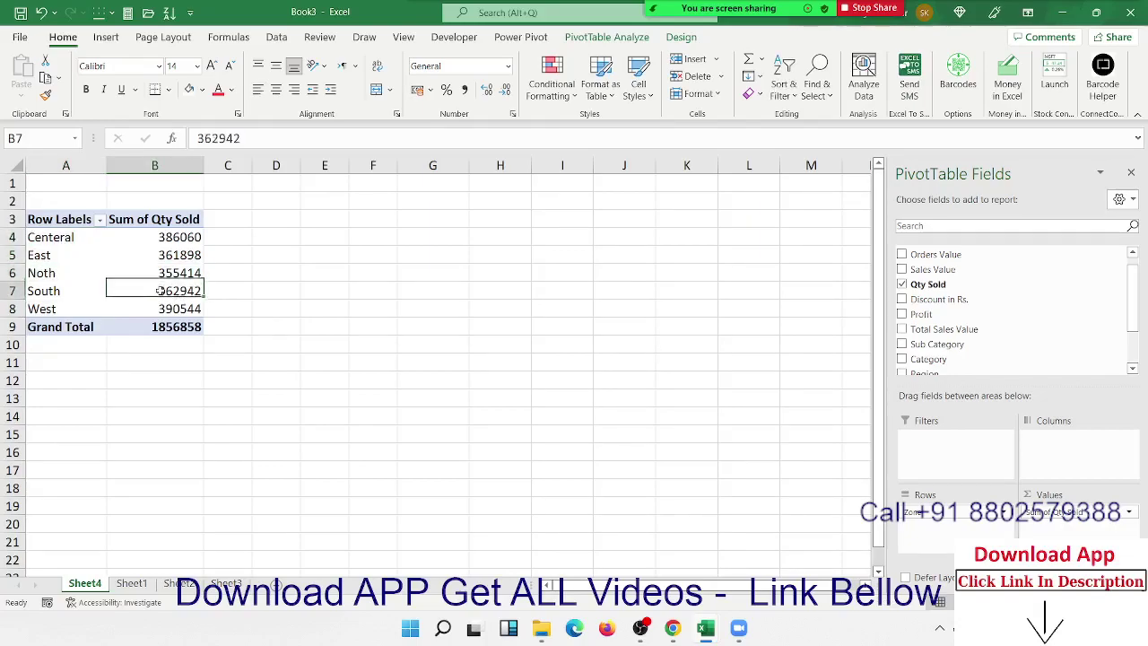
pyautogui.moveTo(154, 254)
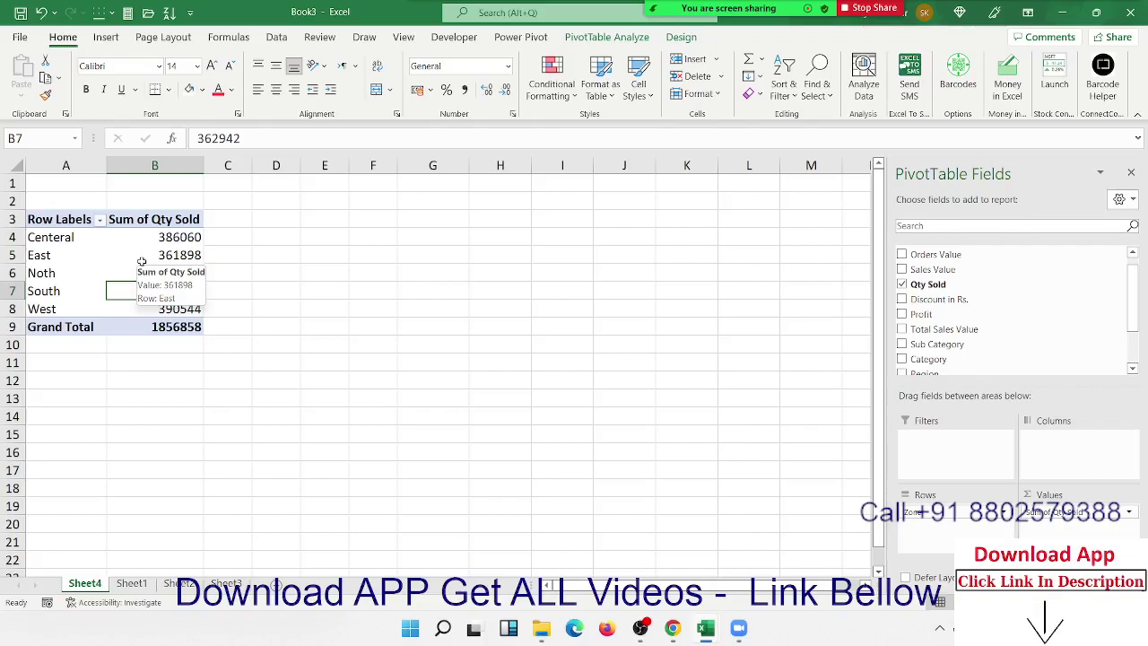
# Insert a 2-D pie PivotChart, move it up beside the PivotTable and enlarge it
pyautogui.click(105, 36)
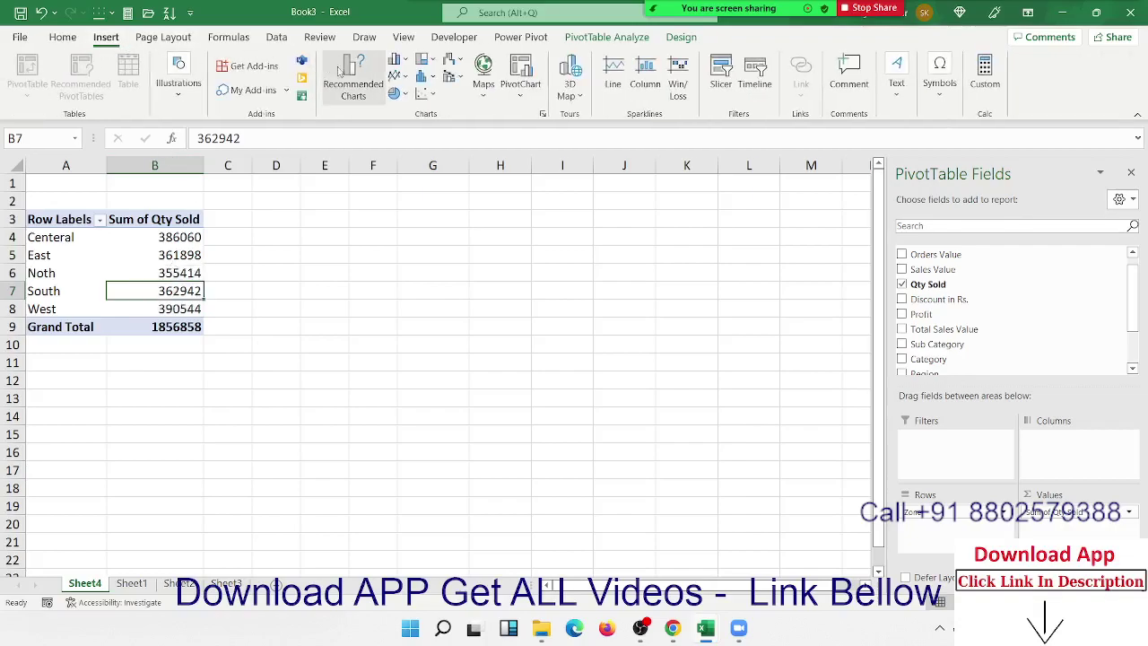
pyautogui.click(399, 93)
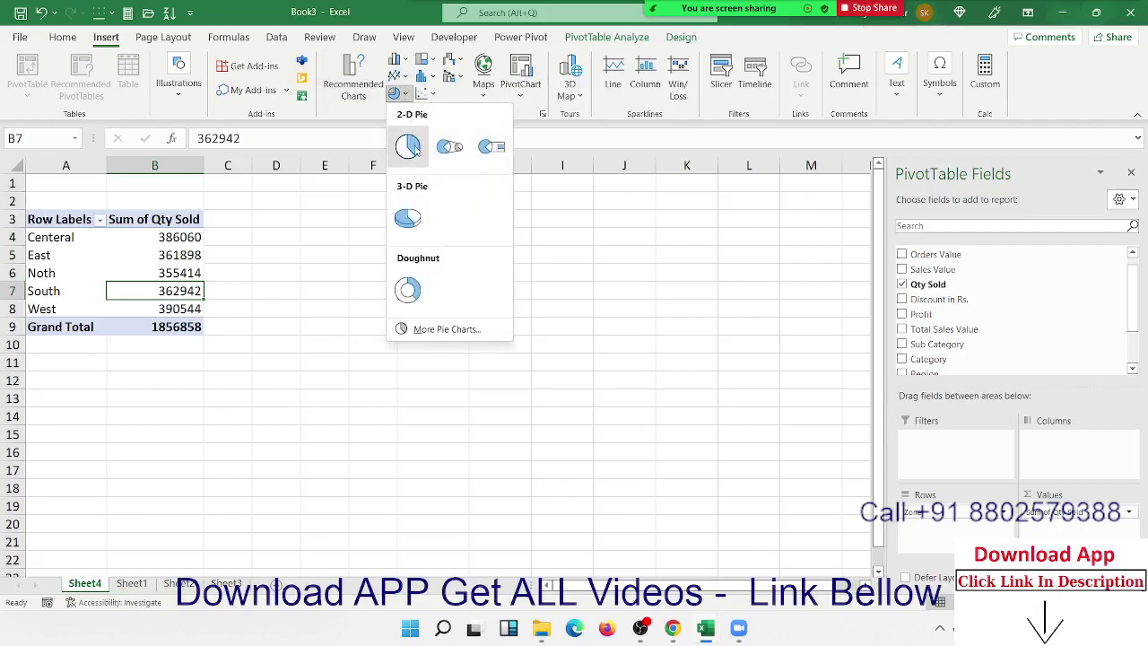
pyautogui.click(408, 146)
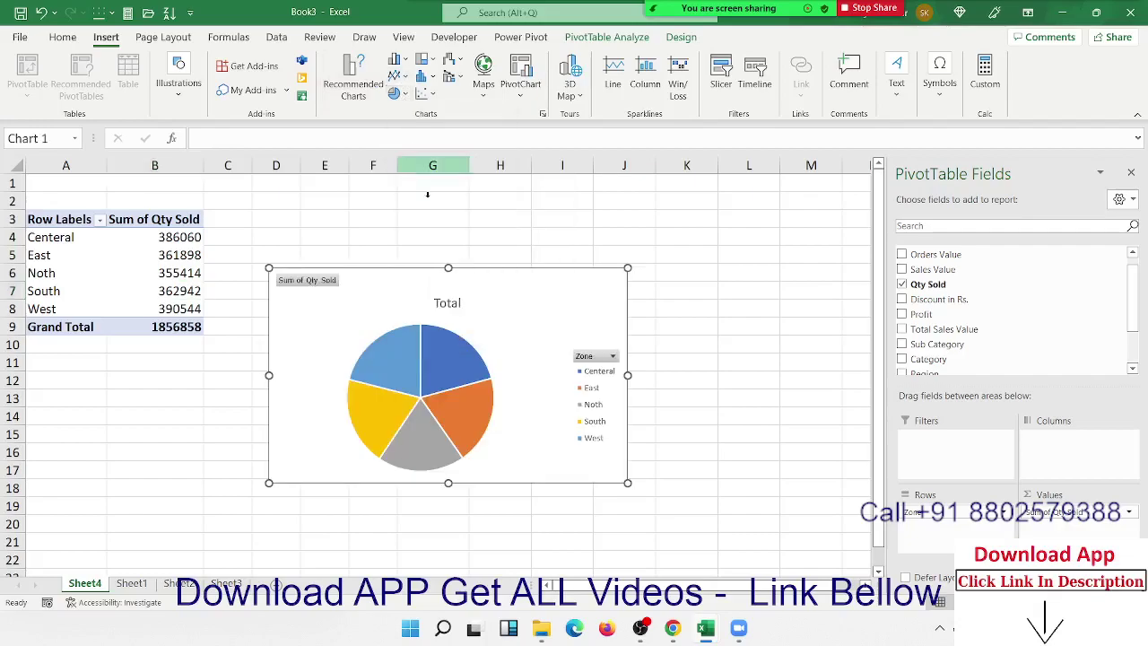
pyautogui.moveTo(400, 273); pyautogui.dragTo(353, 215)
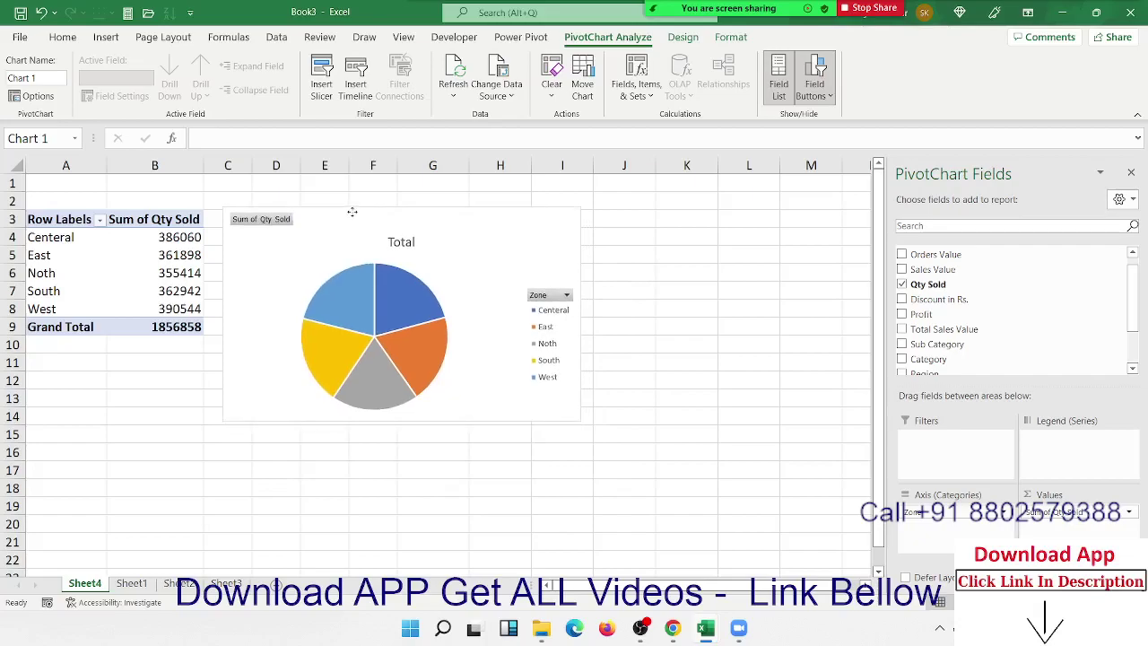
pyautogui.moveTo(641, 460); pyautogui.dragTo(658, 472)
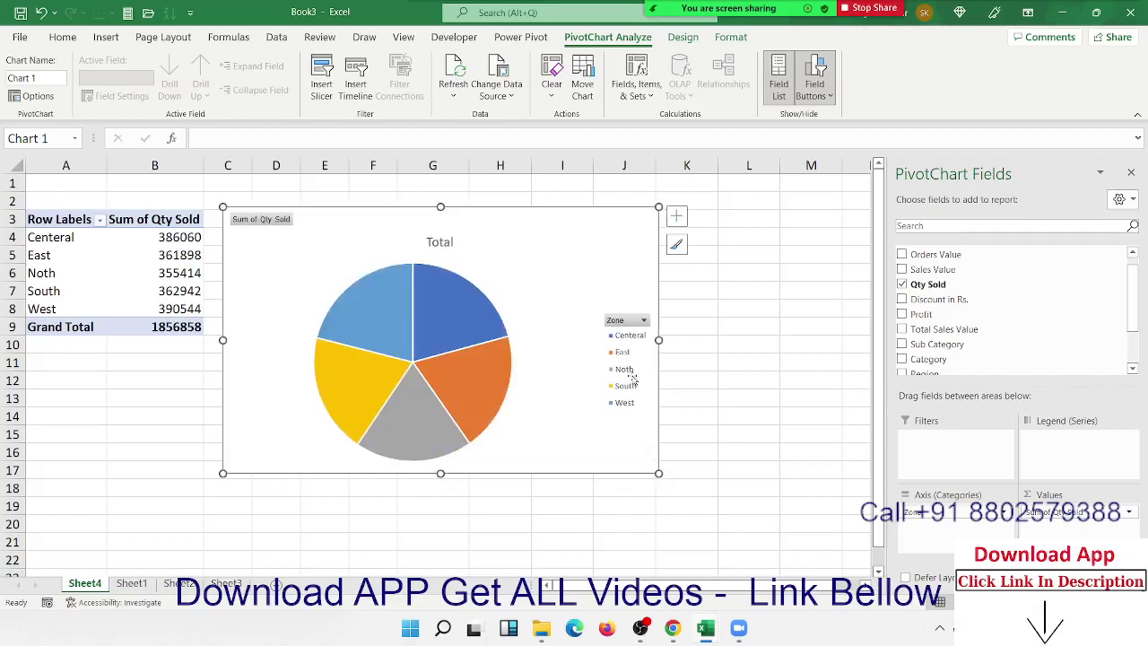
pyautogui.click(683, 37)
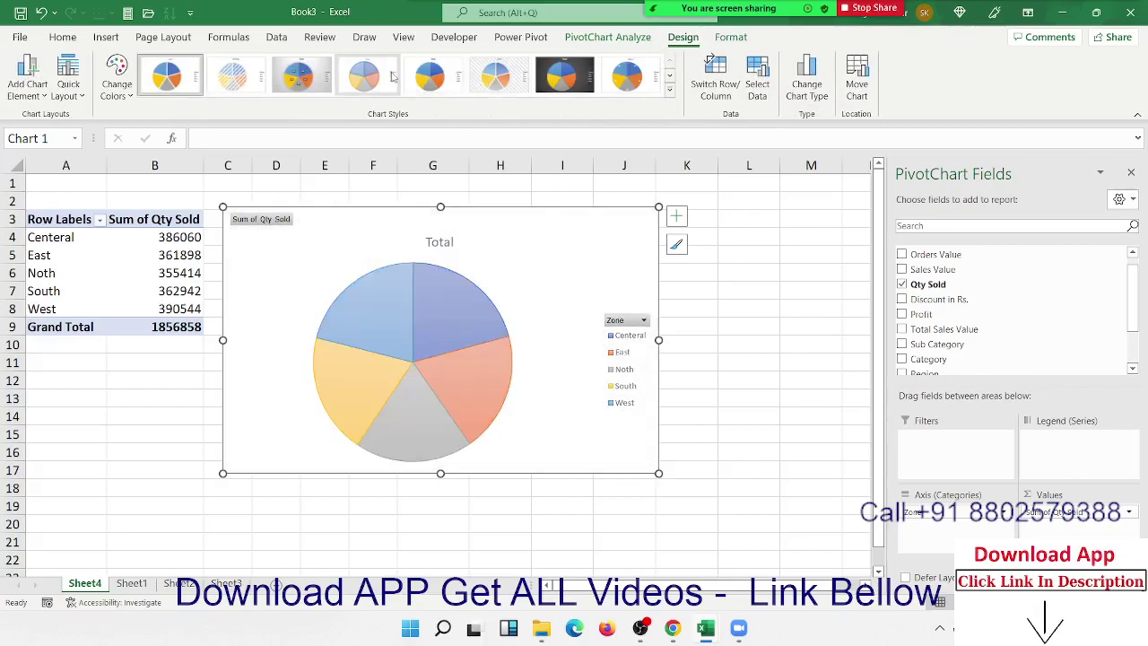
# Apply a percentage-label chart style and tick Category Name so labels show each zone's name
pyautogui.click(319, 81)
pyautogui.moveTo(222, 206); pyautogui.dragTo(209, 194)
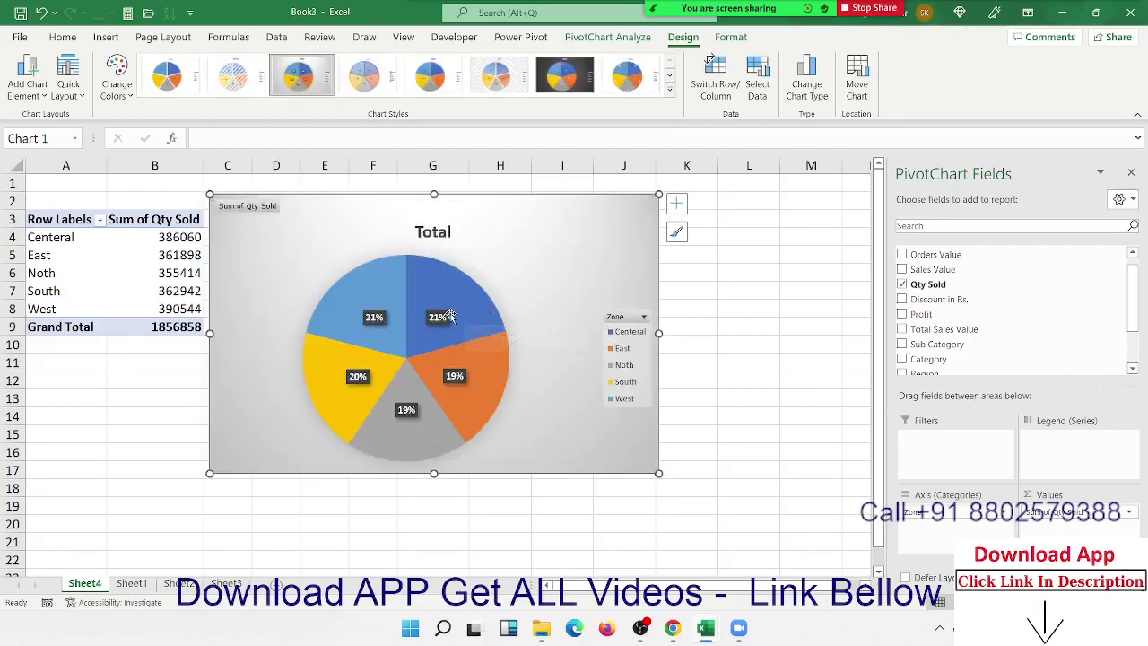
pyautogui.click(439, 317)
pyautogui.rightClick(437, 320)
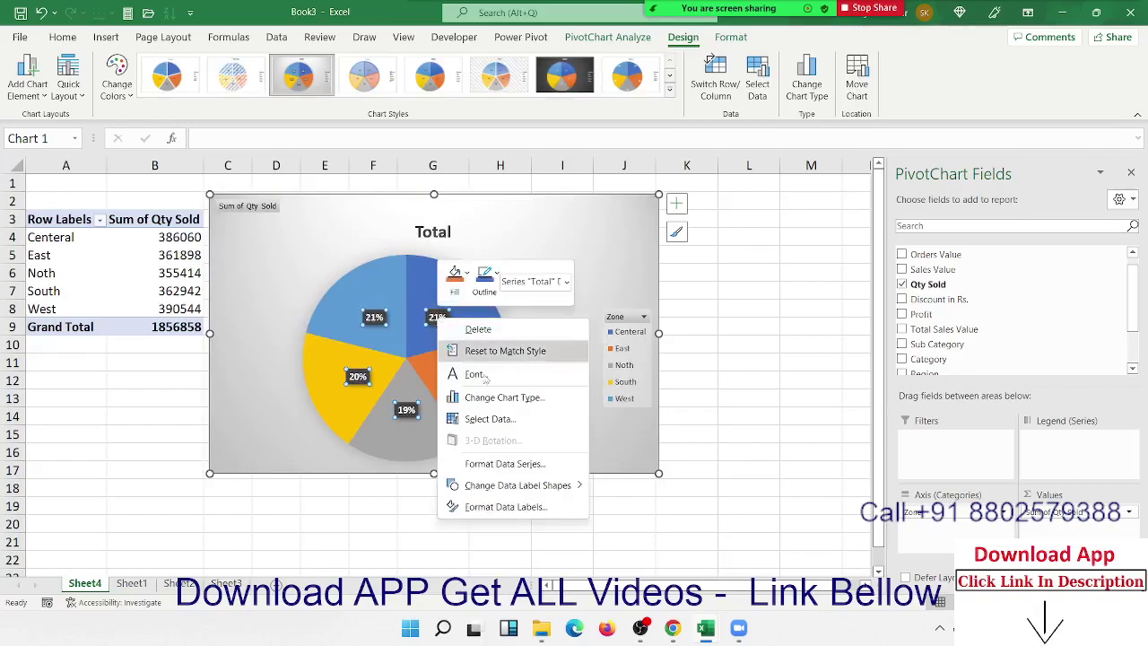
pyautogui.click(505, 507)
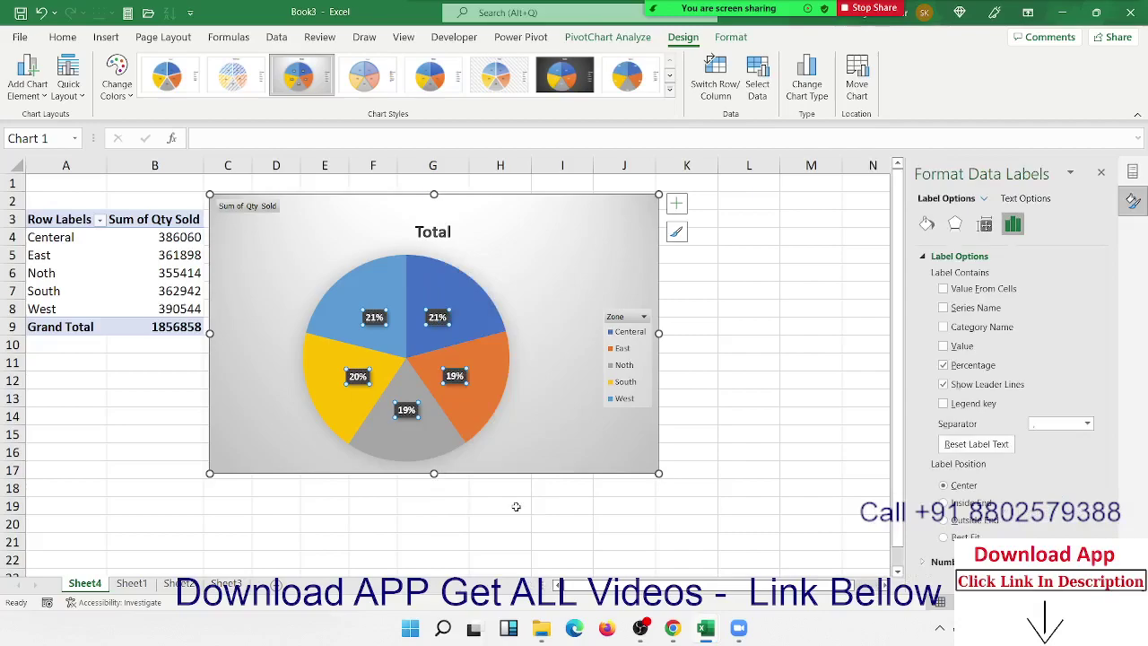
pyautogui.click(952, 330)
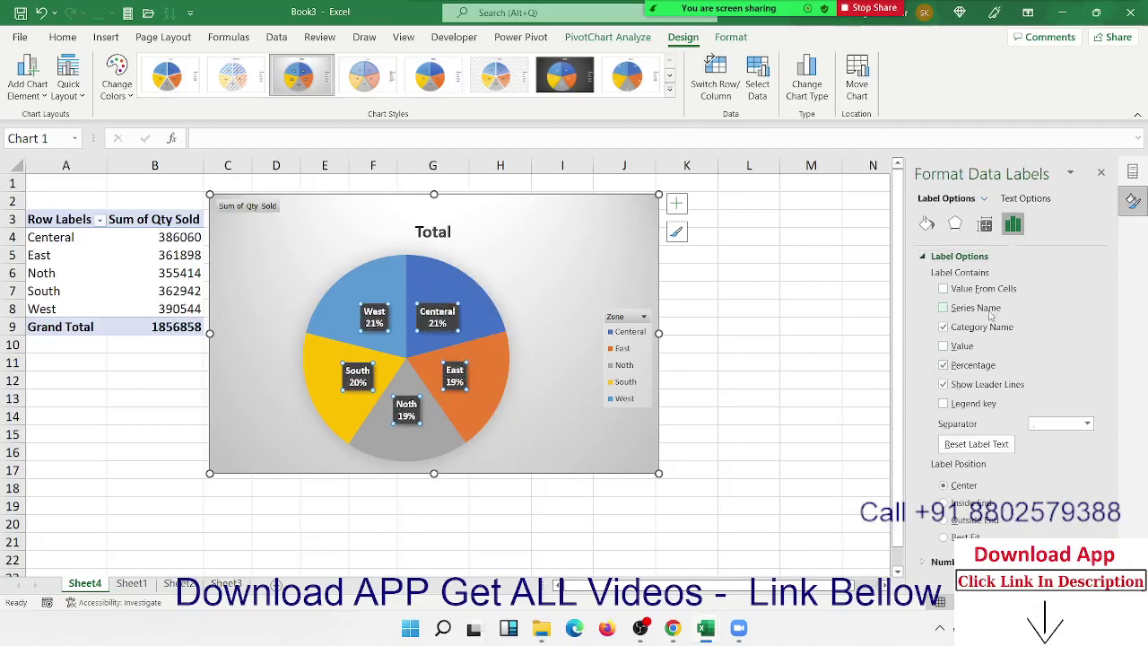
pyautogui.click(1101, 173)
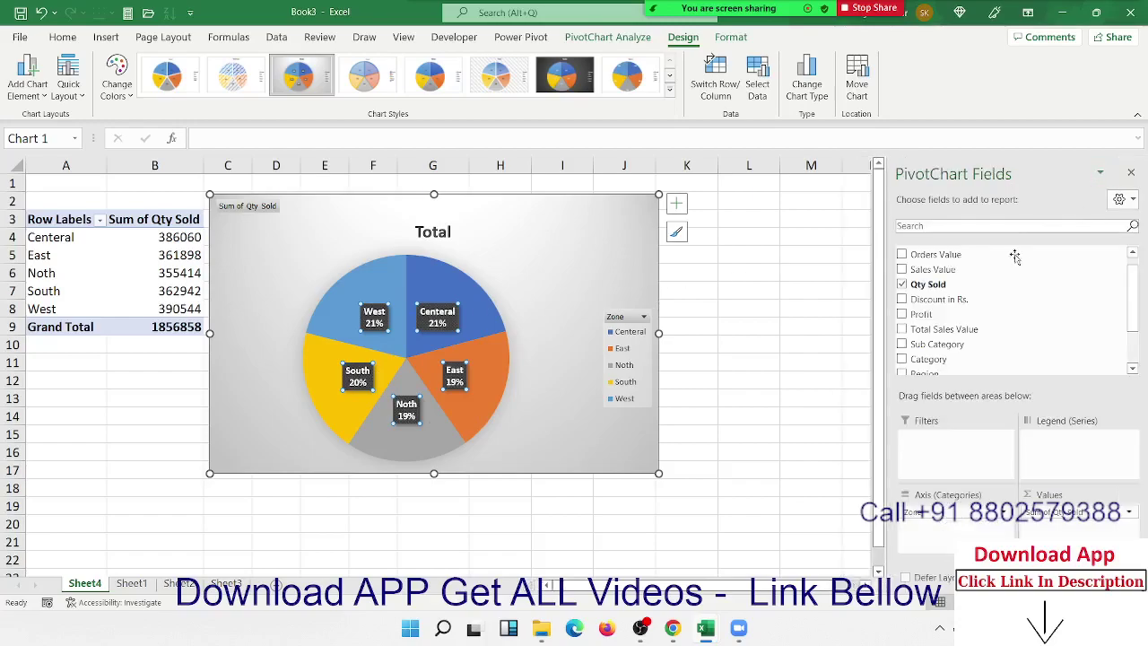
pyautogui.click(1131, 172)
# Nudge the pie chart right and up, then select the West and Grand Total quantities
pyautogui.click(837, 325)
pyautogui.moveTo(291, 242); pyautogui.dragTo(332, 267)
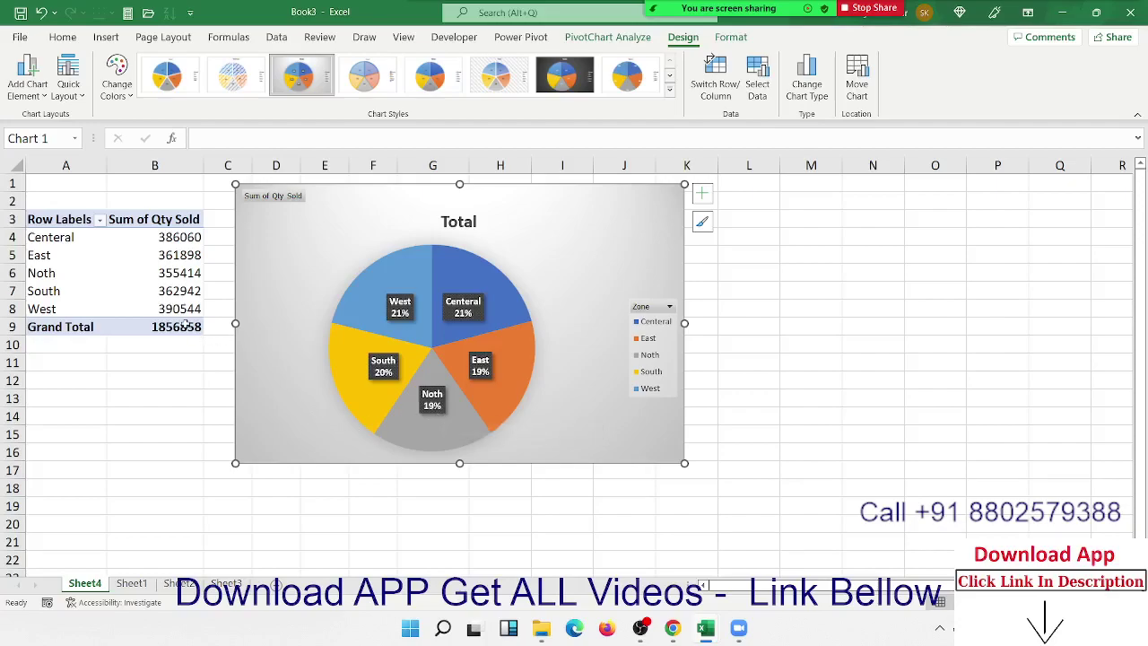
pyautogui.moveTo(193, 328)
pyautogui.mouseDown()
pyautogui.moveTo(88, 298)
pyautogui.moveTo(24, 231)
pyautogui.mouseUp()
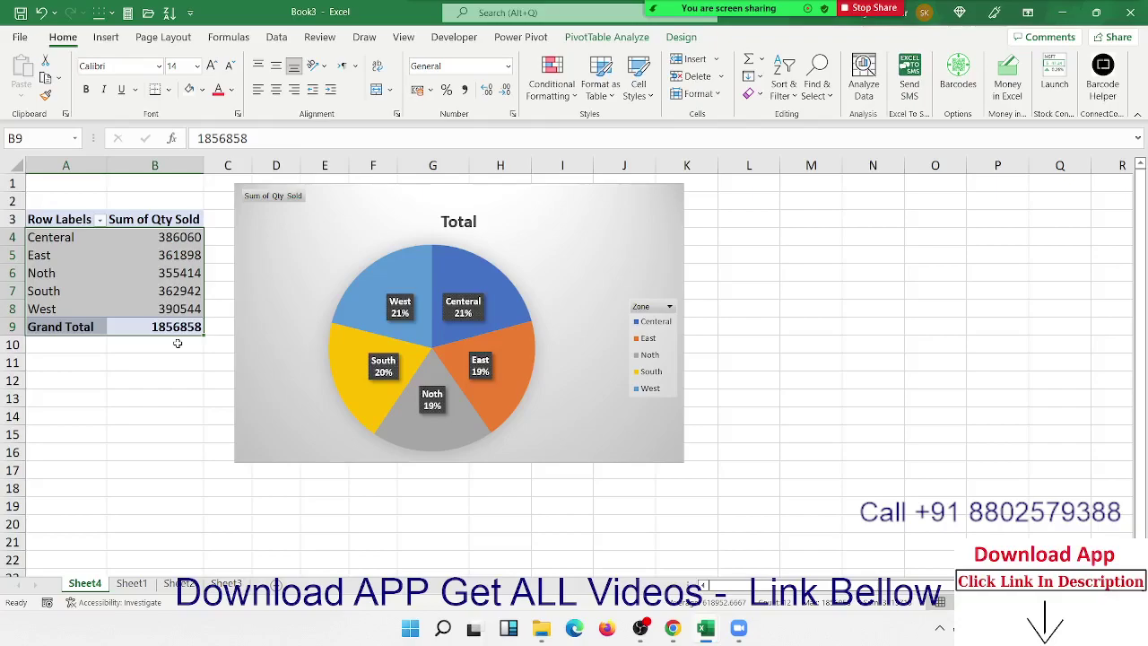
# Drag Chart 1 down and slightly right until it sits level with the pivot table's header row
pyautogui.click(130, 584)
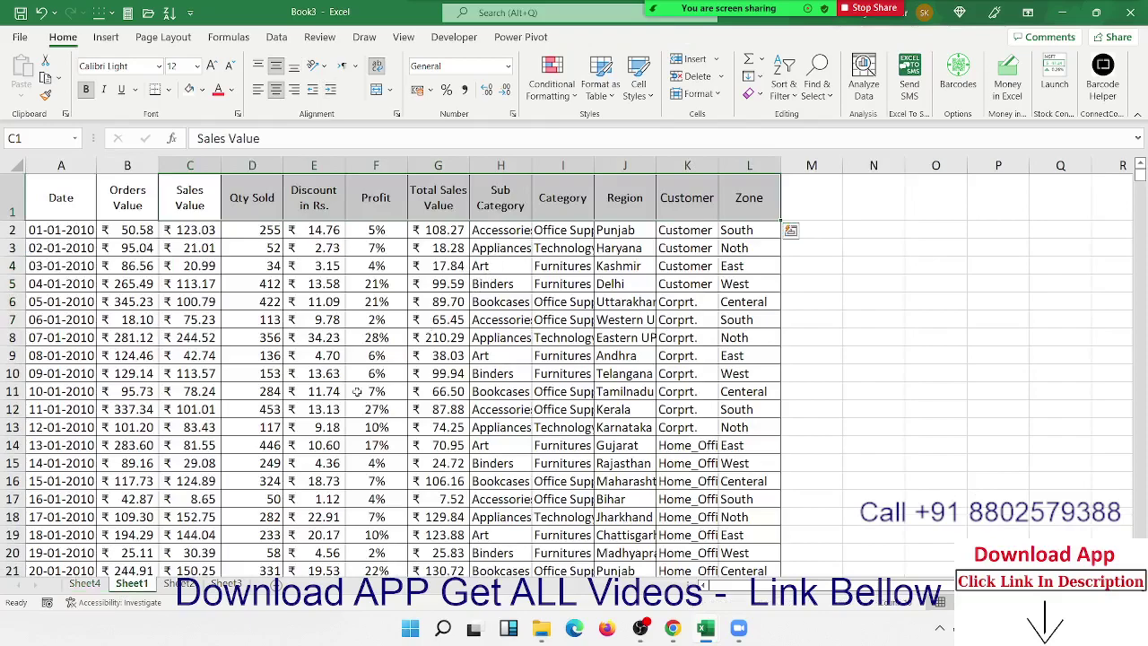
pyautogui.click(94, 584)
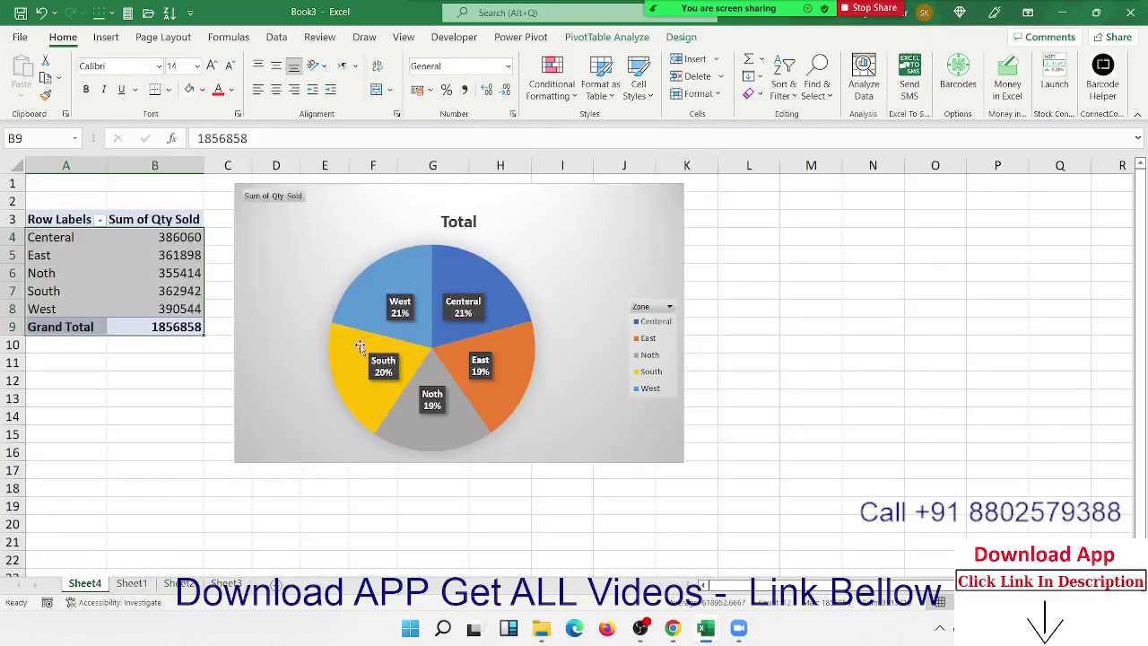
pyautogui.moveTo(298, 250)
pyautogui.mouseDown()
pyautogui.moveTo(296, 264)
pyautogui.moveTo(316, 262)
pyautogui.mouseUp()
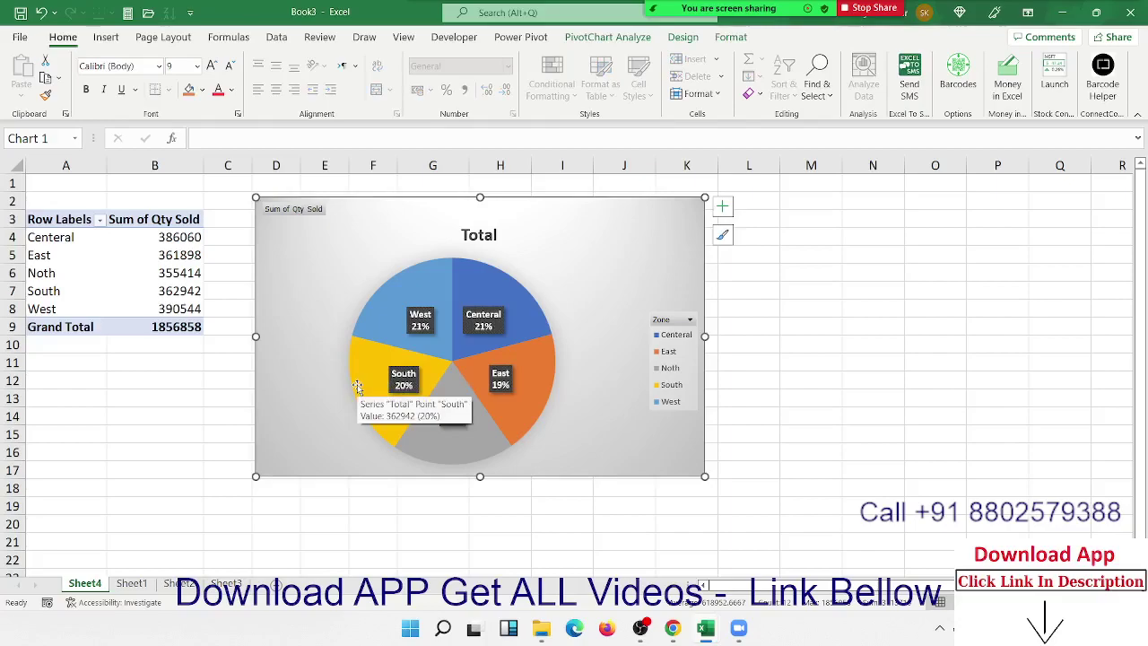
pyautogui.moveTo(357, 396)
pyautogui.click(72, 255)
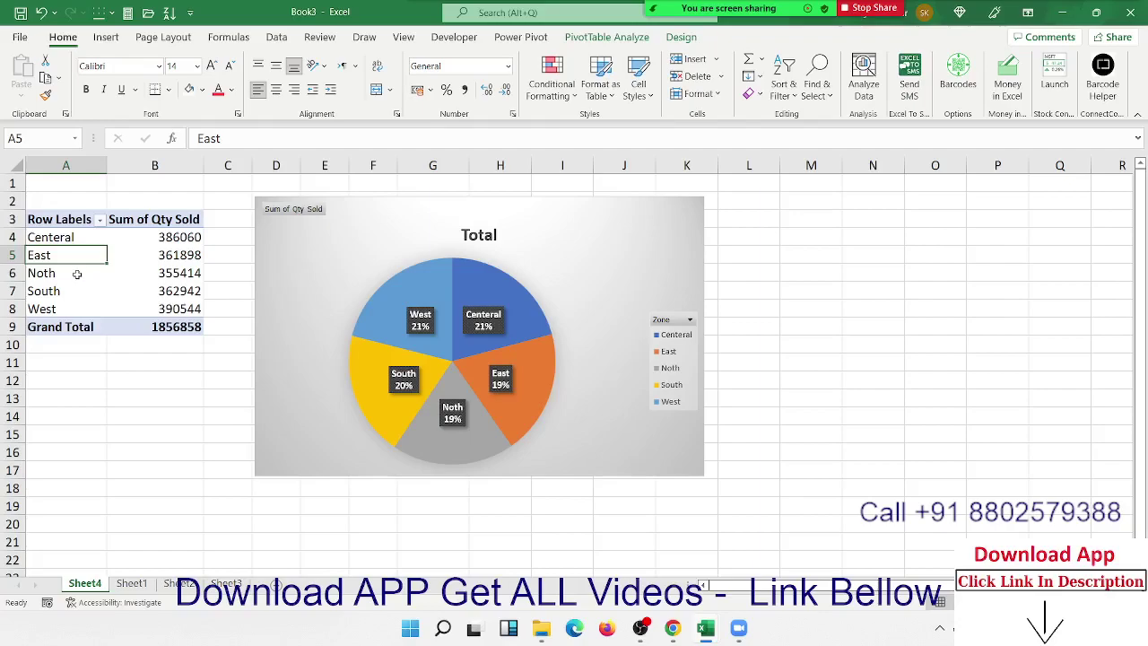
pyautogui.click(157, 380)
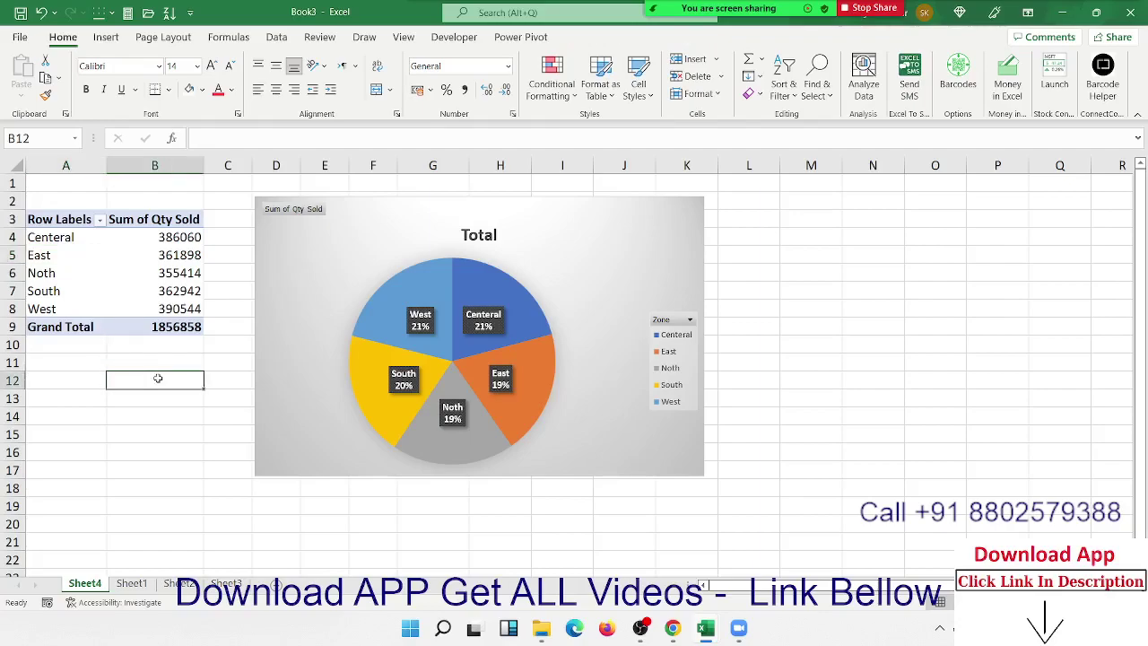
pyautogui.moveTo(307, 260); pyautogui.dragTo(306, 279)
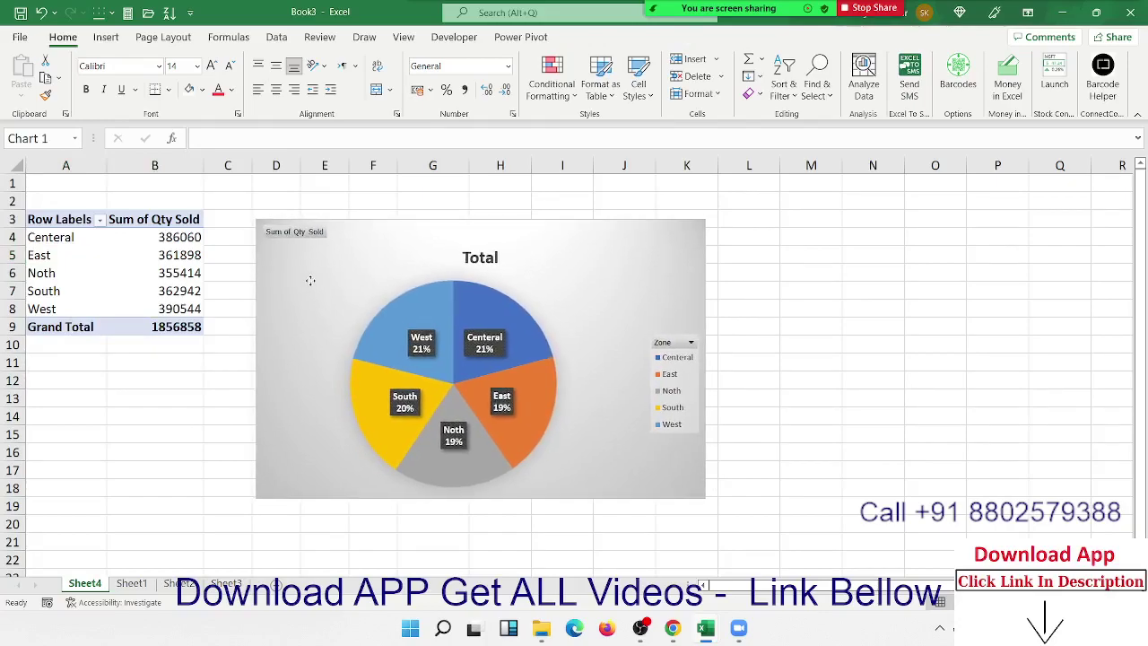
pyautogui.moveTo(306, 279); pyautogui.dragTo(316, 282)
pyautogui.click(198, 362)
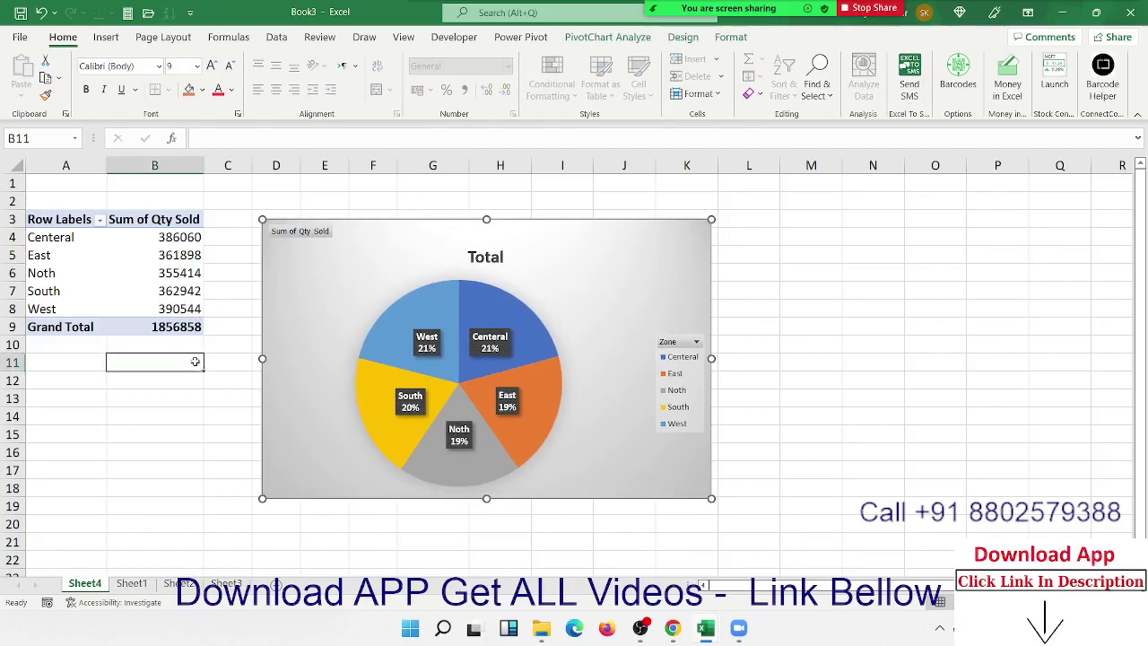
pyautogui.click(70, 291)
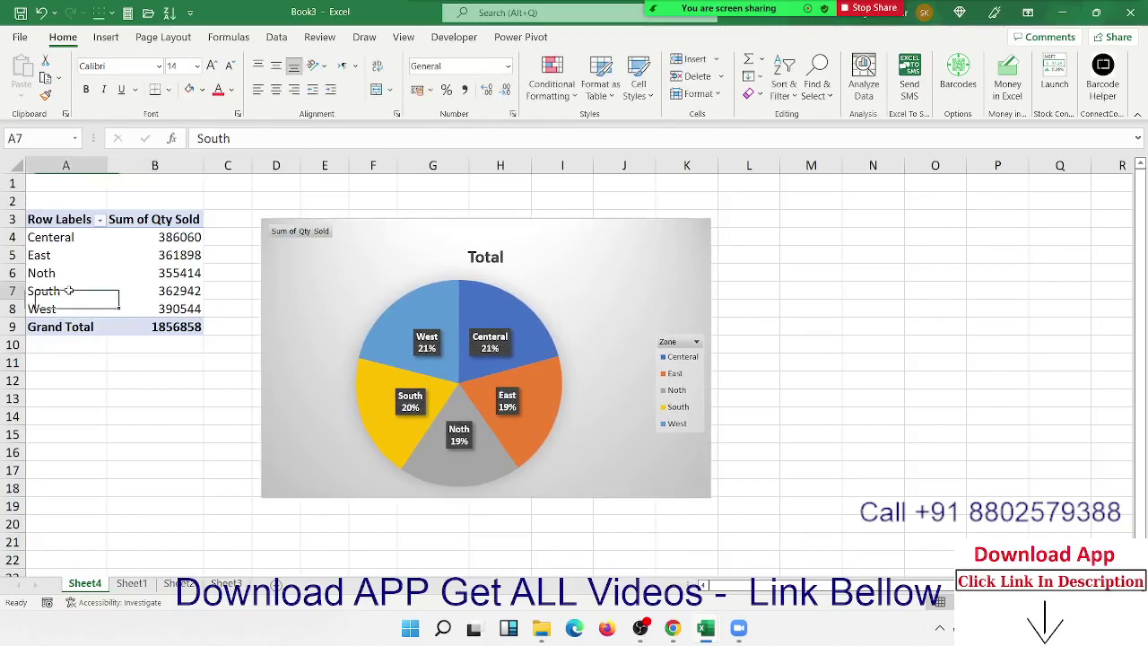
pyautogui.moveTo(299, 289); pyautogui.dragTo(297, 288)
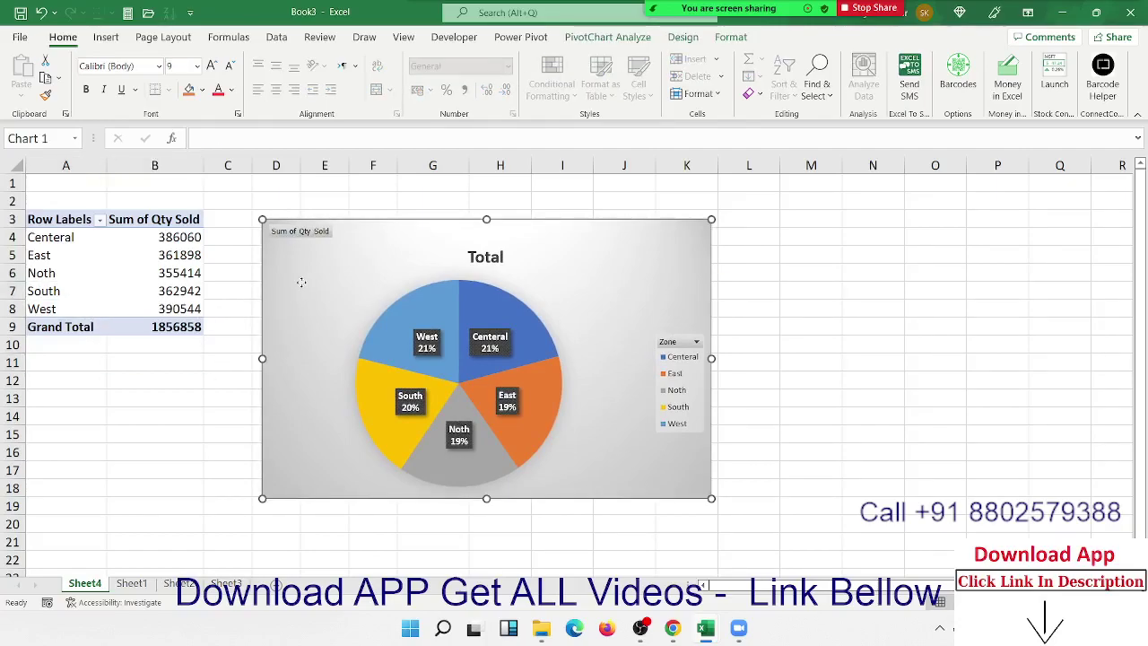
# Rename header A3 to Zone and header B3 to Total Qty
pyautogui.click(73, 226)
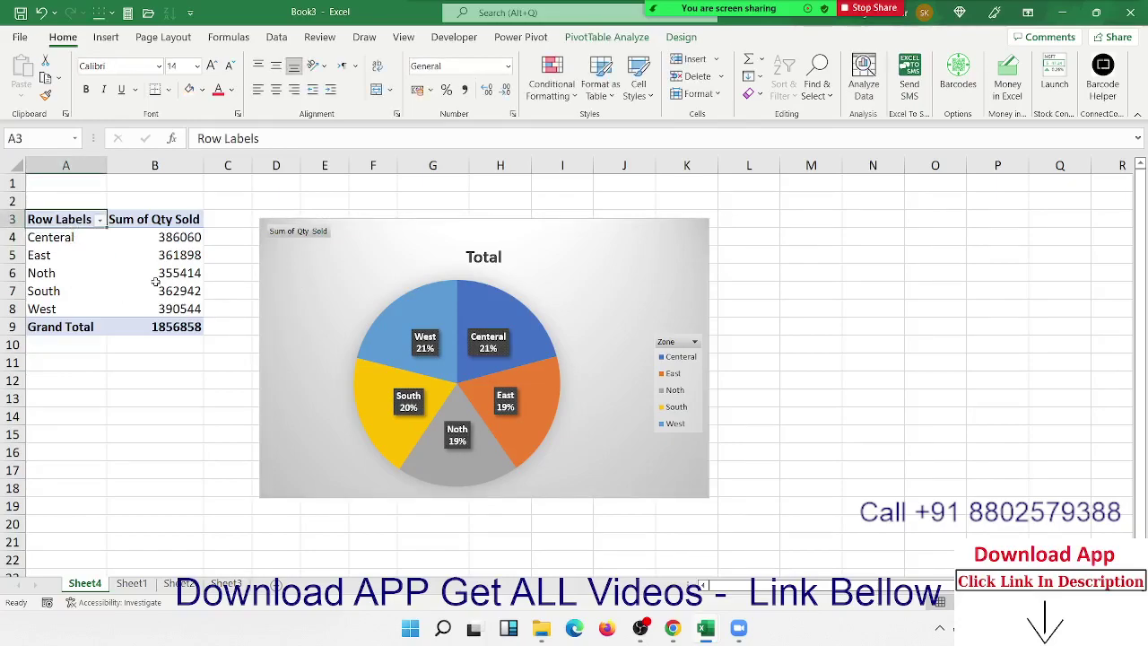
pyautogui.write('Zom')
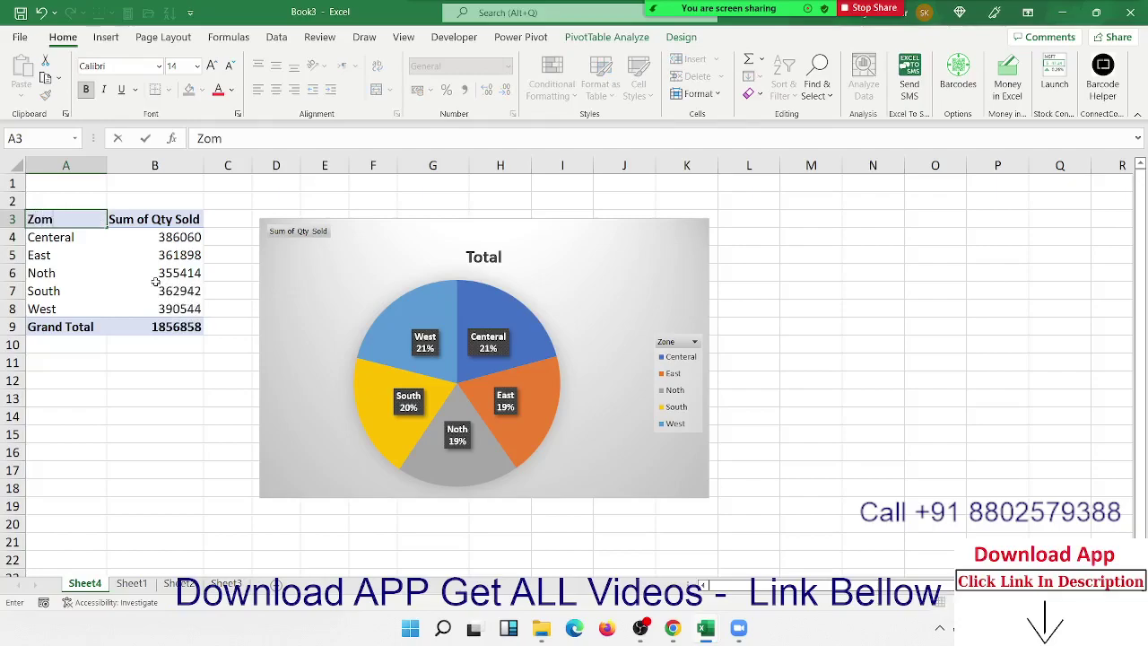
pyautogui.write('e')
pyautogui.press('BackSpace')
pyautogui.press('BackSpace')
pyautogui.write('nte')
pyautogui.press('Return')
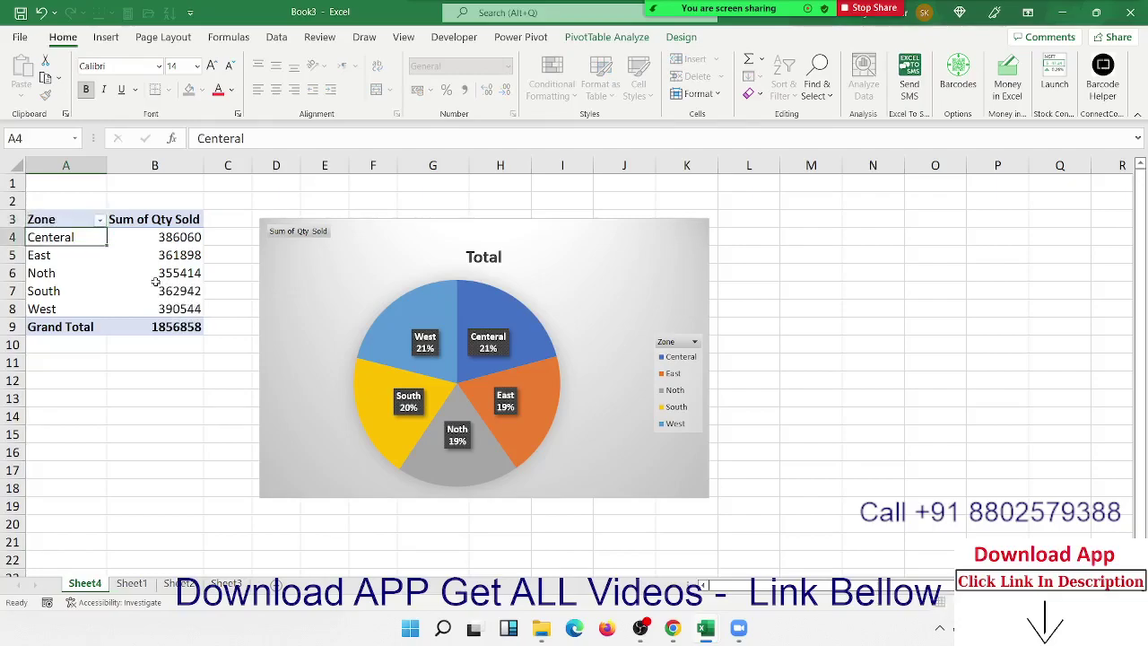
pyautogui.press('Up')
pyautogui.press('Right')
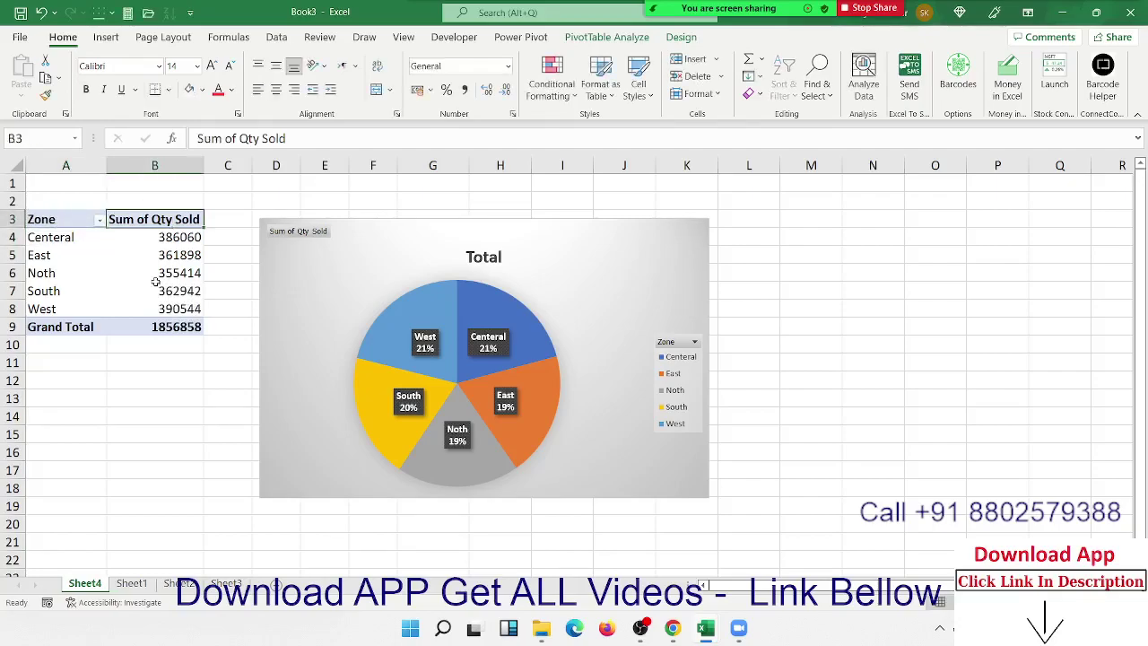
pyautogui.write('Tota')
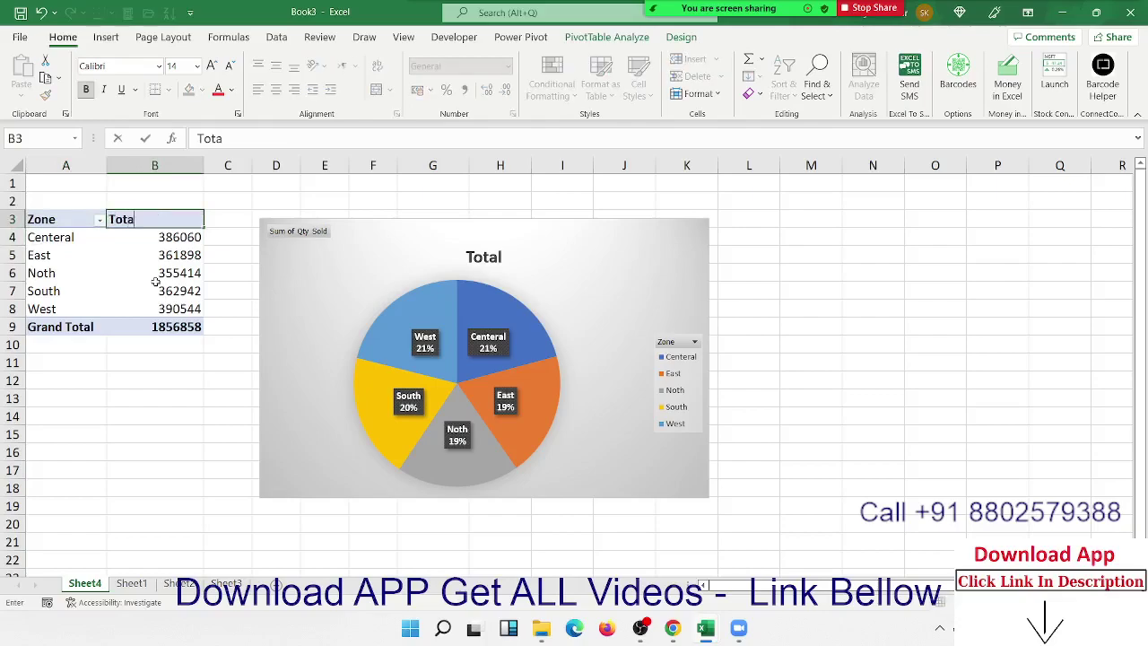
pyautogui.write('l Qty')
pyautogui.press('Return')
# Select the zone labels, then the quantities, and finally the whole pivot table A3:B9
pyautogui.click(55, 226)
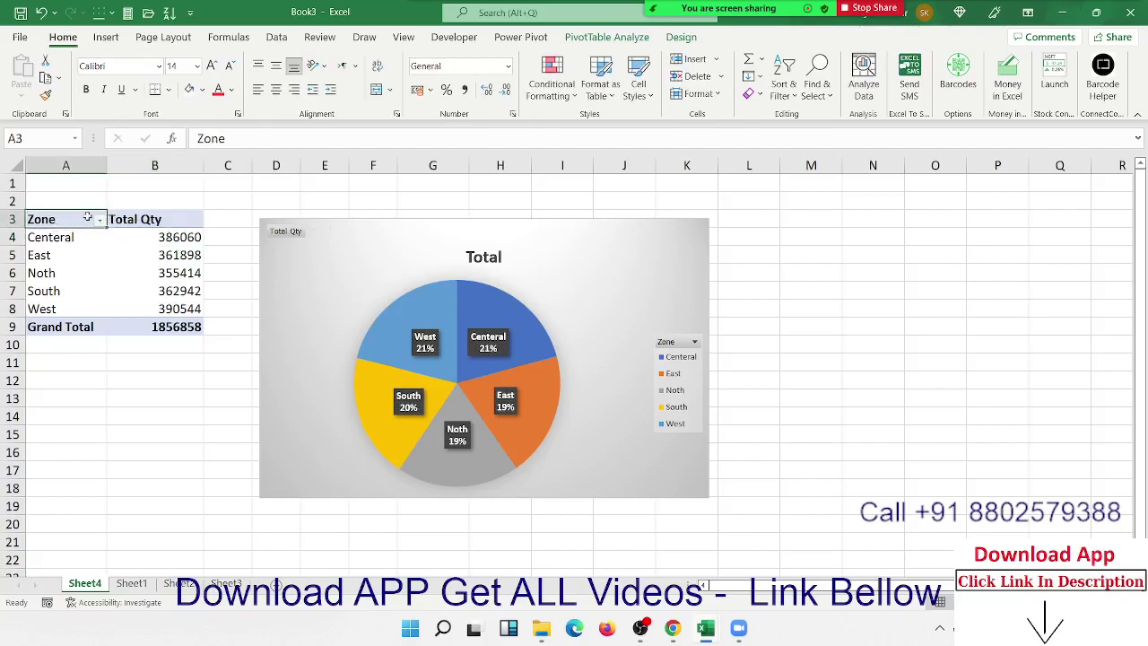
pyautogui.click(60, 242)
pyautogui.moveTo(60, 242); pyautogui.dragTo(45, 310)
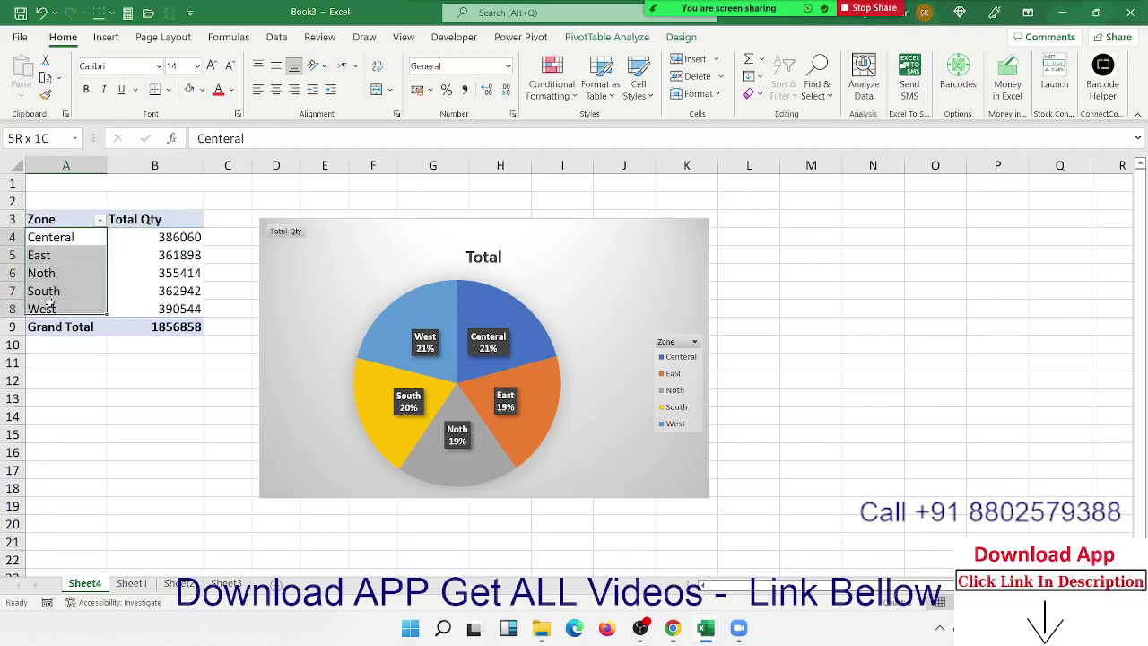
pyautogui.click(45, 330)
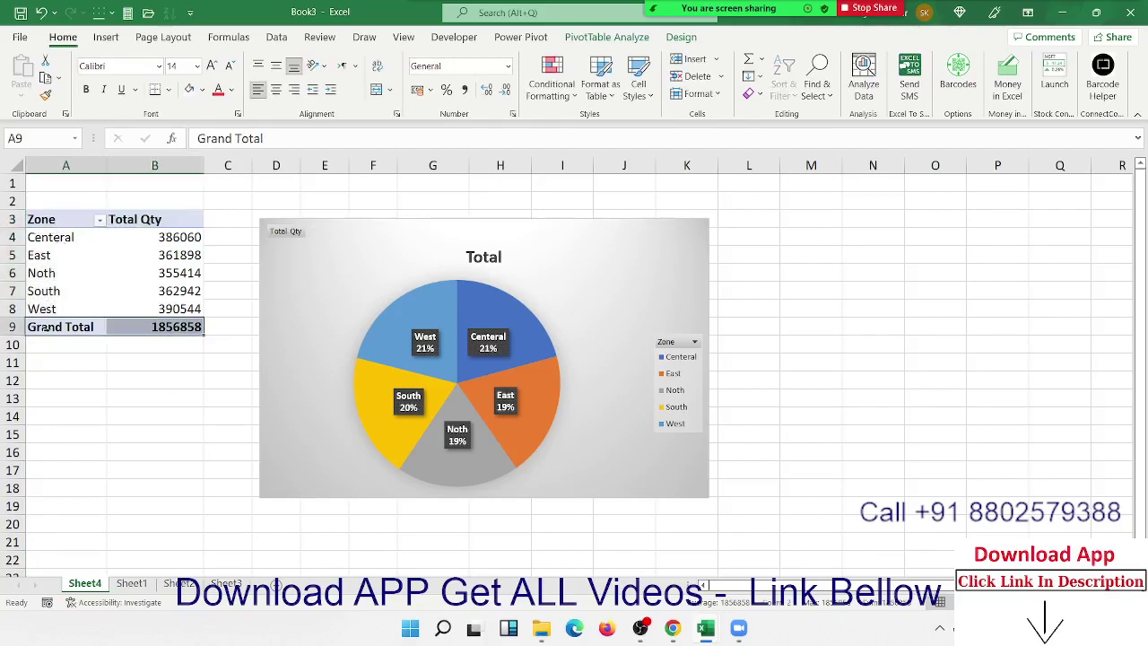
pyautogui.click(133, 396)
pyautogui.click(79, 332)
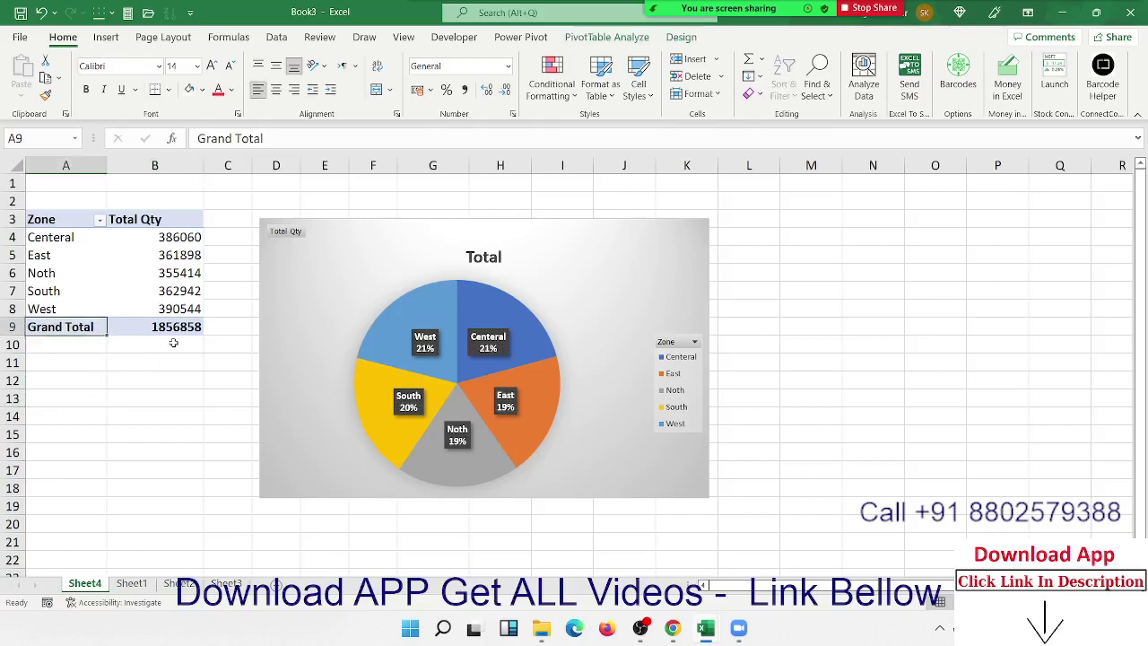
pyautogui.moveTo(172, 330); pyautogui.dragTo(165, 239)
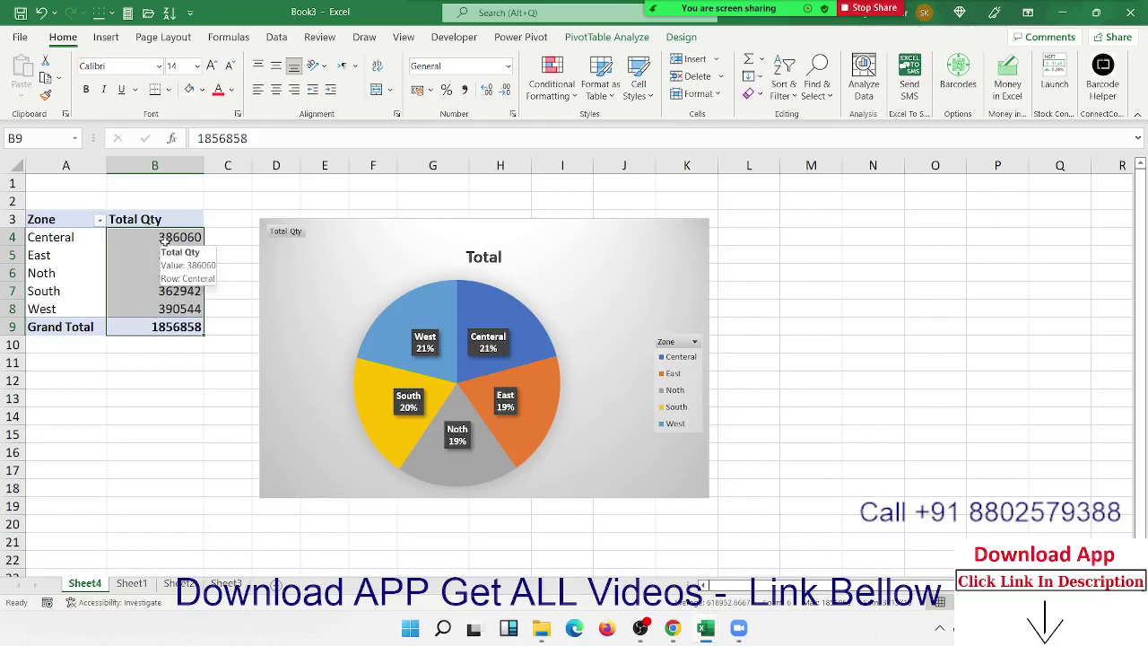
pyautogui.click(160, 347)
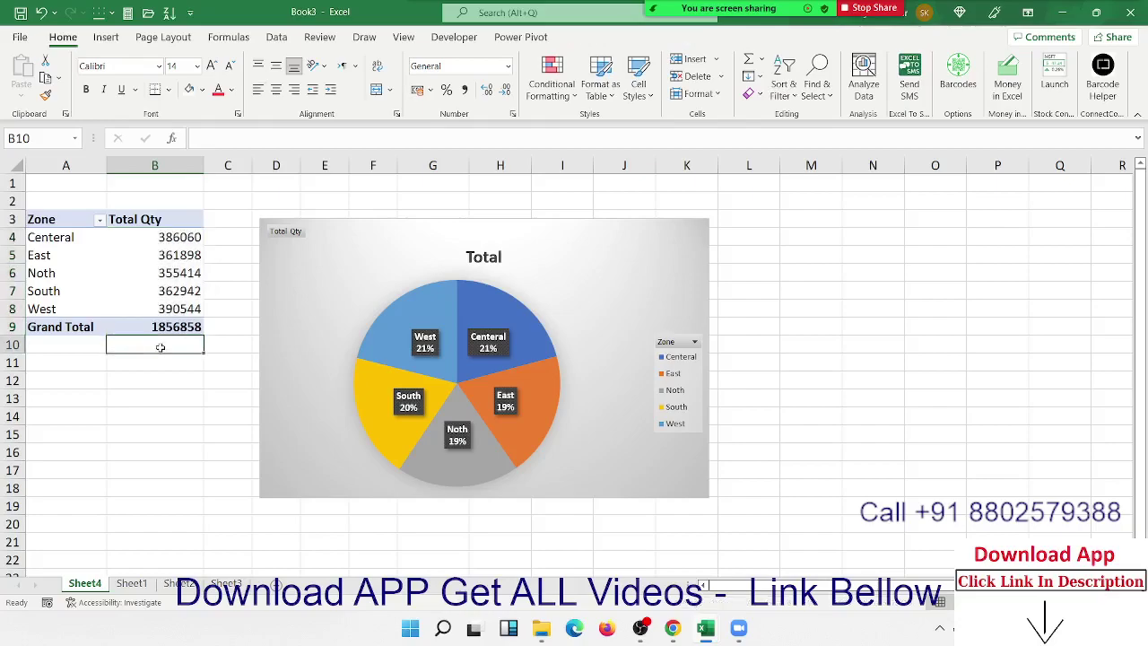
pyautogui.click(52, 217)
pyautogui.moveTo(52, 215); pyautogui.dragTo(179, 327)
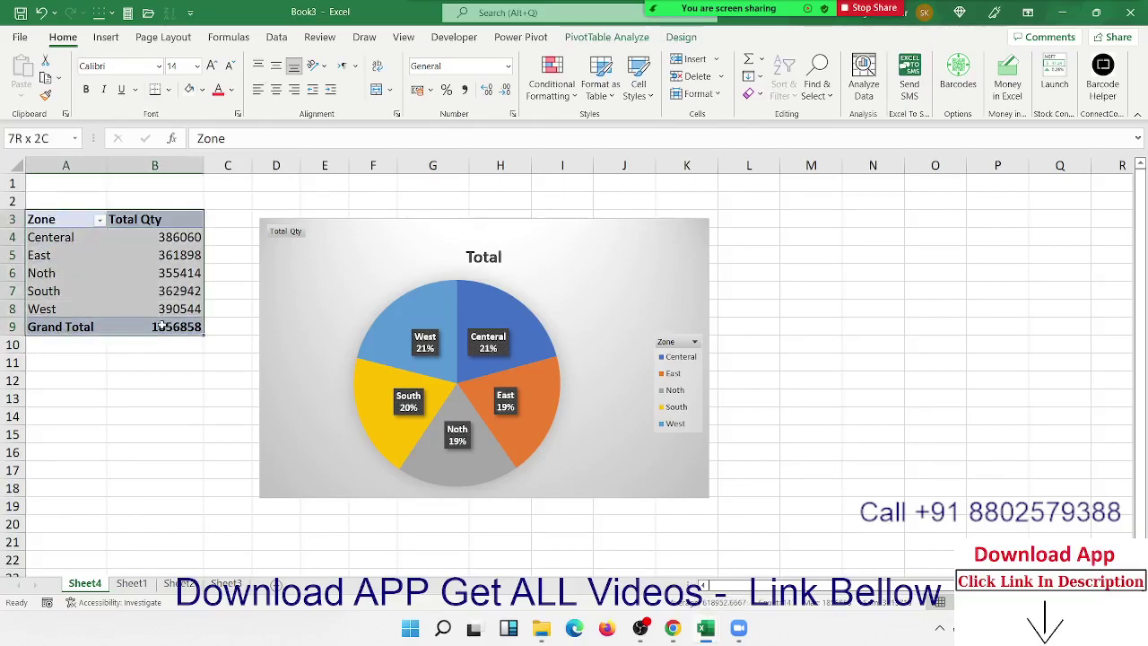
pyautogui.click(166, 91)
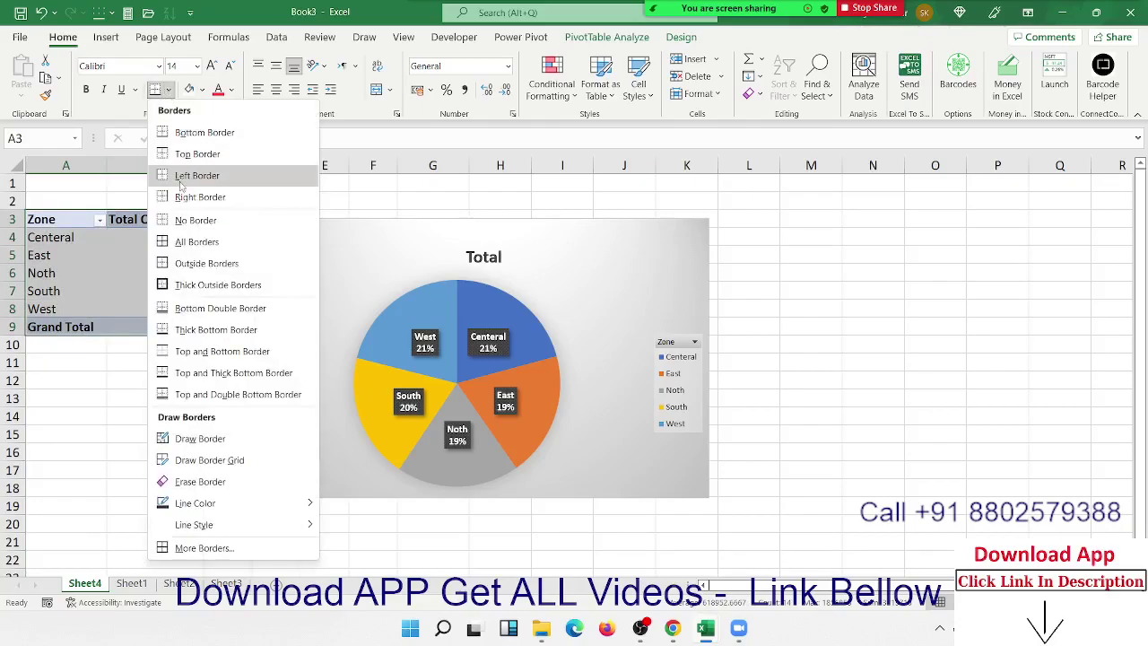
pyautogui.click(182, 240)
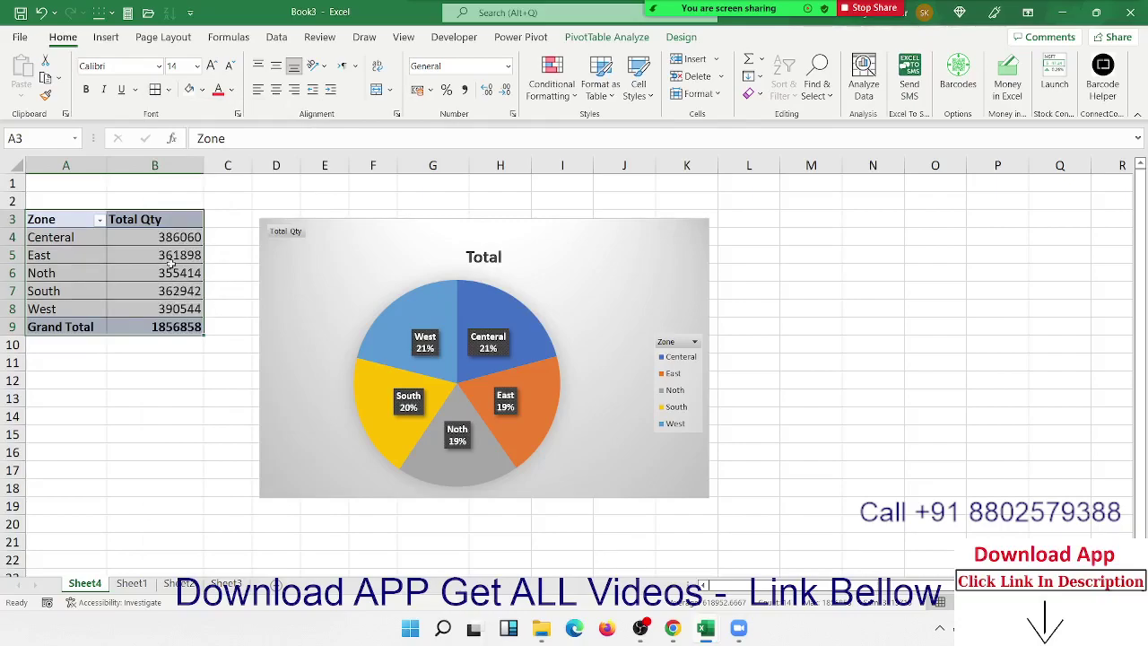
pyautogui.click(170, 266)
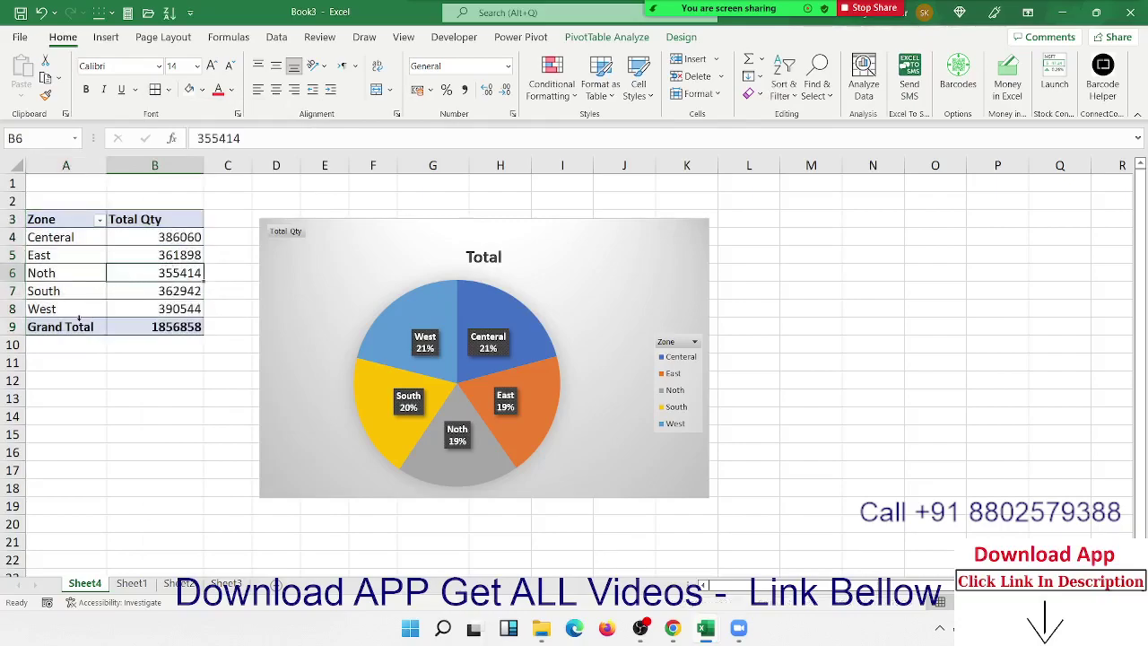
pyautogui.click(146, 328)
pyautogui.moveTo(146, 328); pyautogui.dragTo(41, 225)
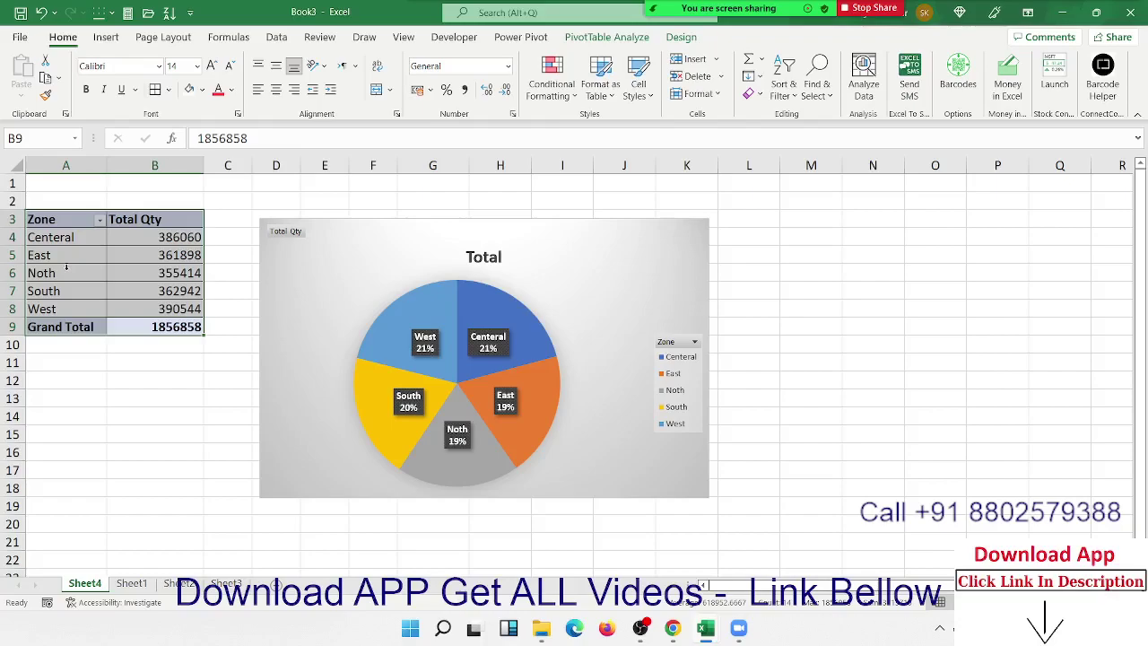
pyautogui.click(49, 363)
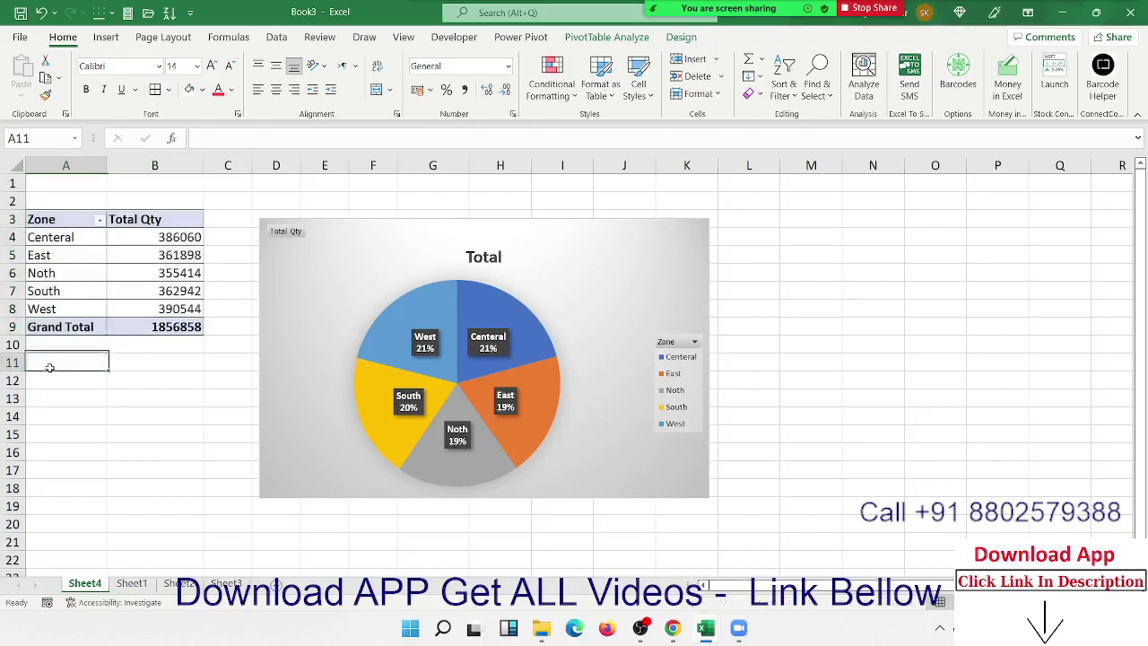
pyautogui.click(40, 329)
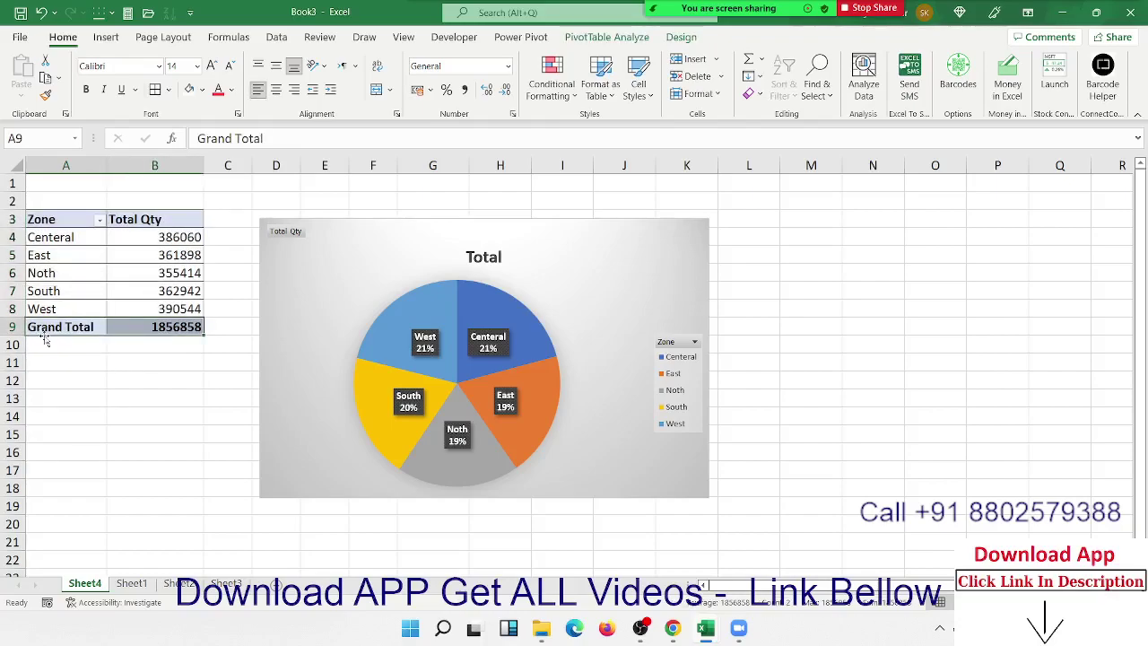
pyautogui.click(77, 434)
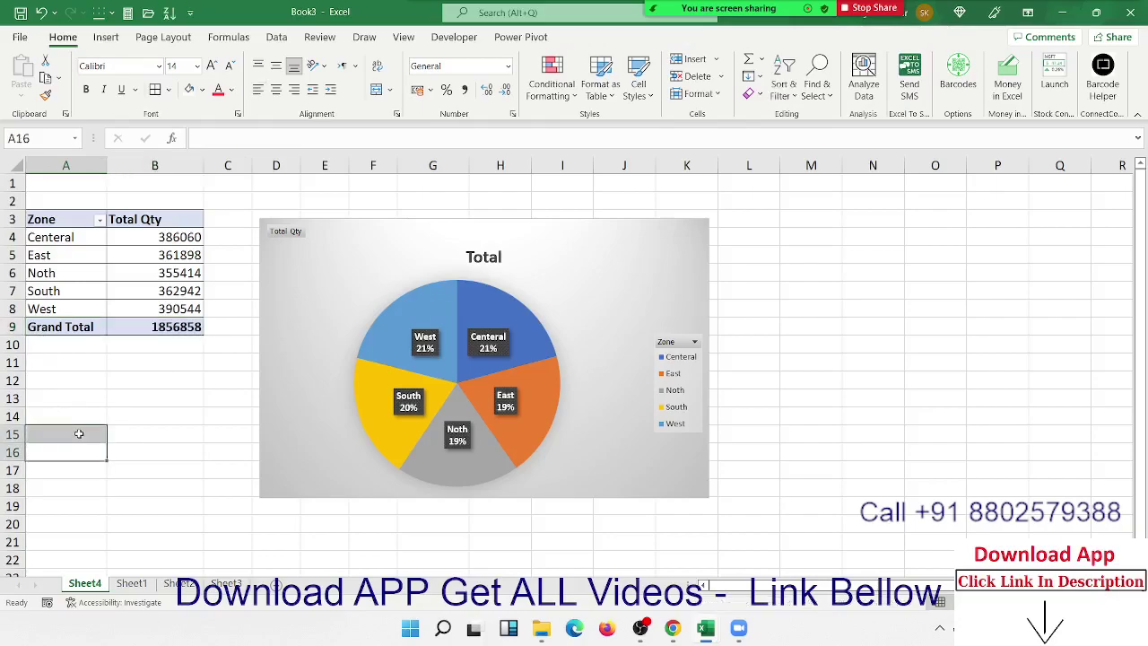
pyautogui.moveTo(79, 434); pyautogui.dragTo(168, 442)
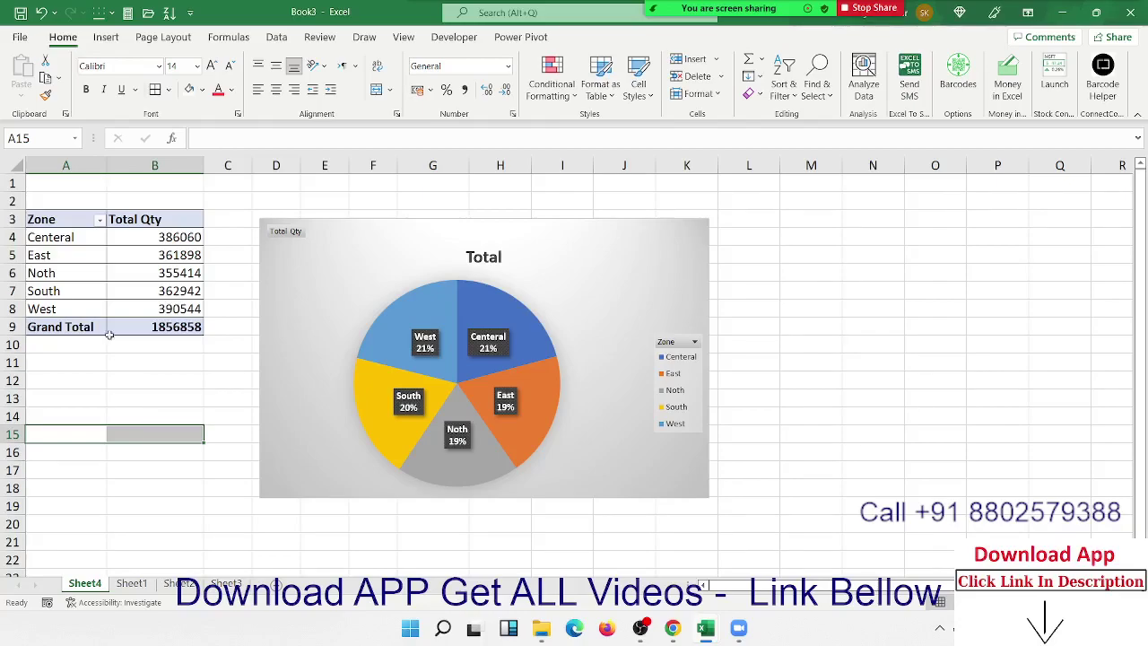
pyautogui.moveTo(70, 271); pyautogui.dragTo(69, 274)
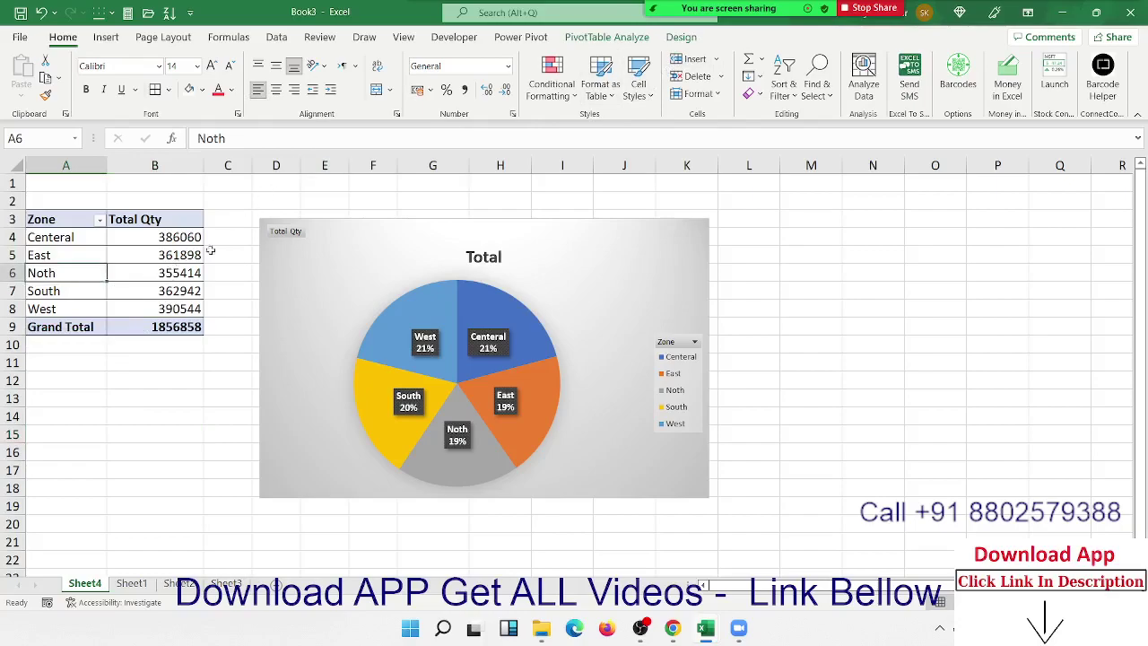
# Apply the black-header Medium PivotTable style to the Zone pivot table so its header and Grand Total rows are dark
pyautogui.click(679, 40)
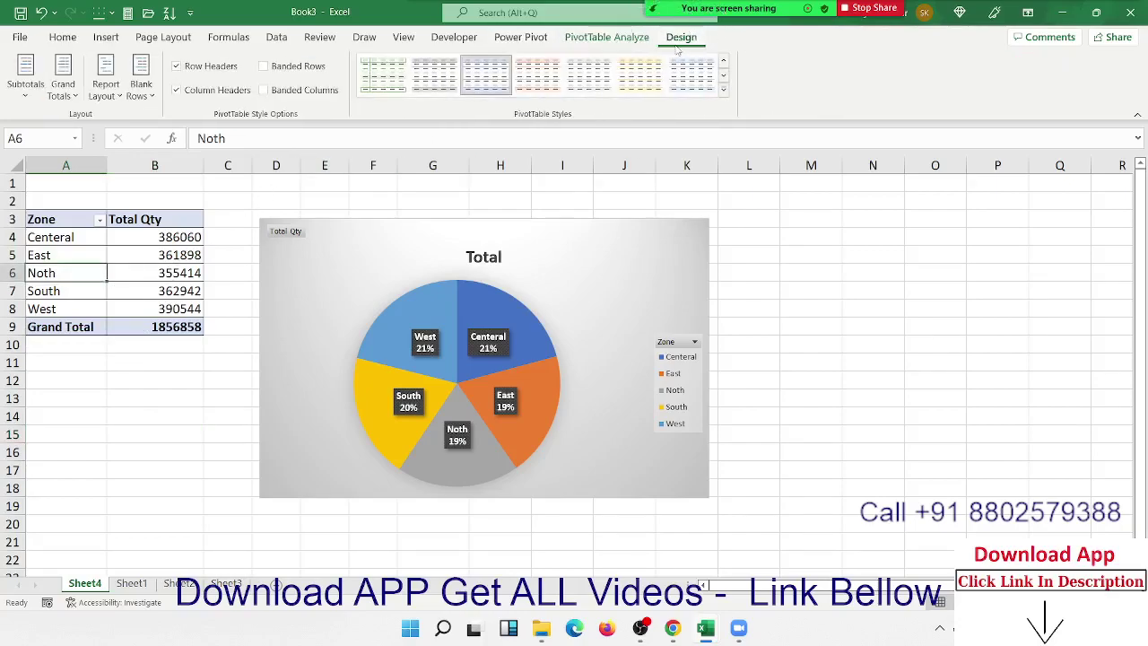
pyautogui.click(723, 89)
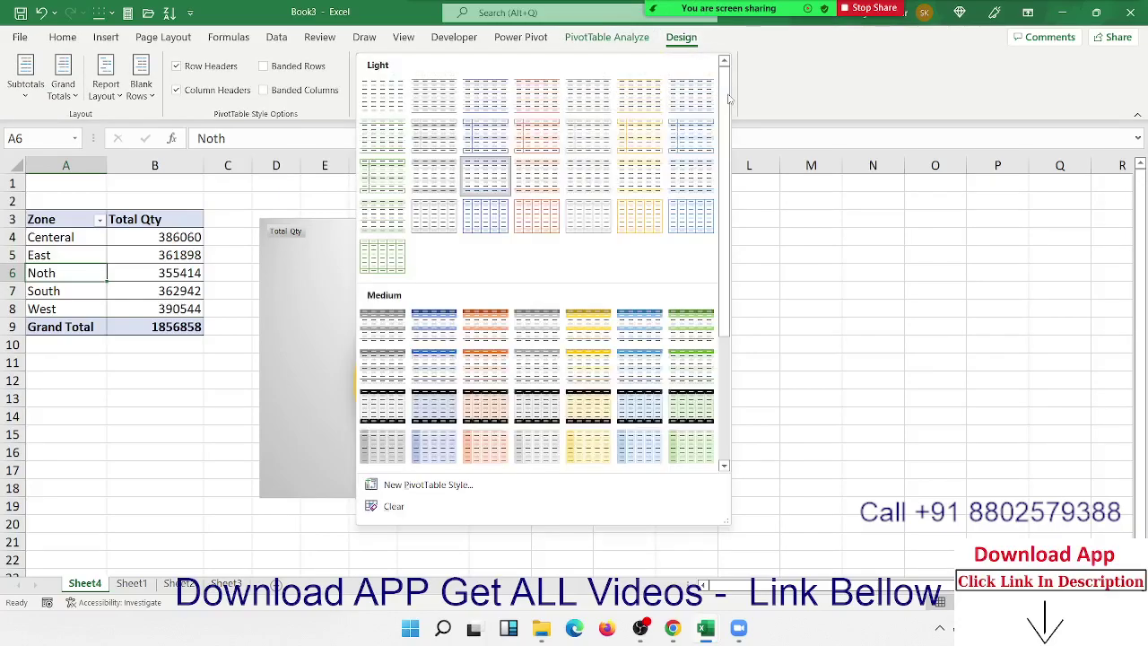
pyautogui.scroll(-3, 563, 384)
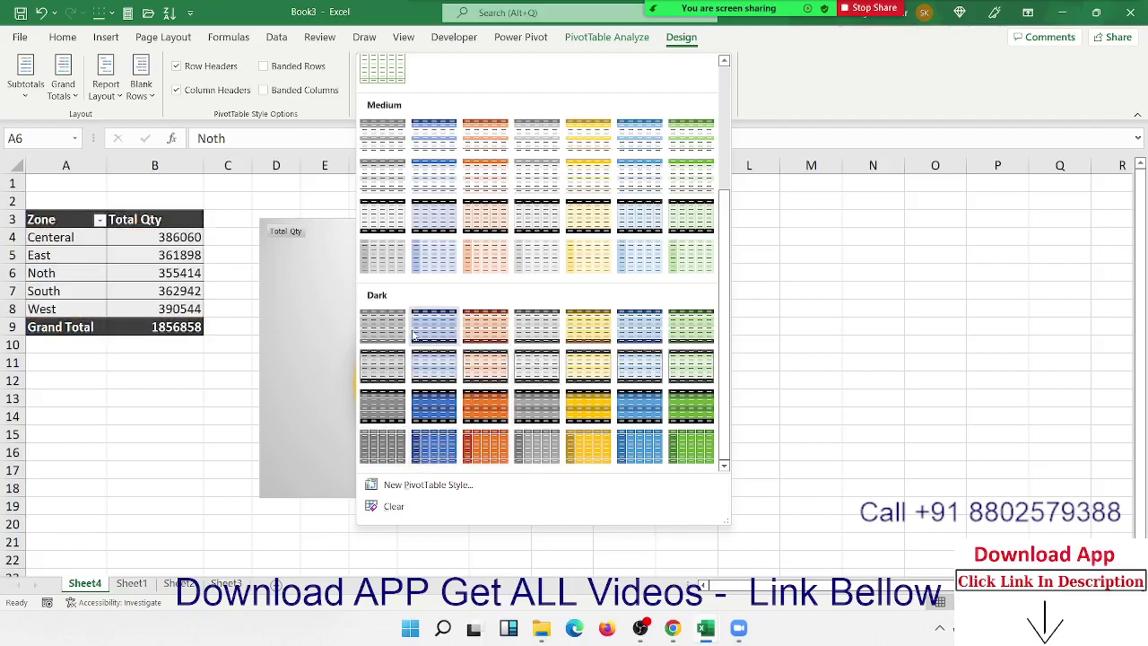
pyautogui.click(386, 218)
pyautogui.click(158, 343)
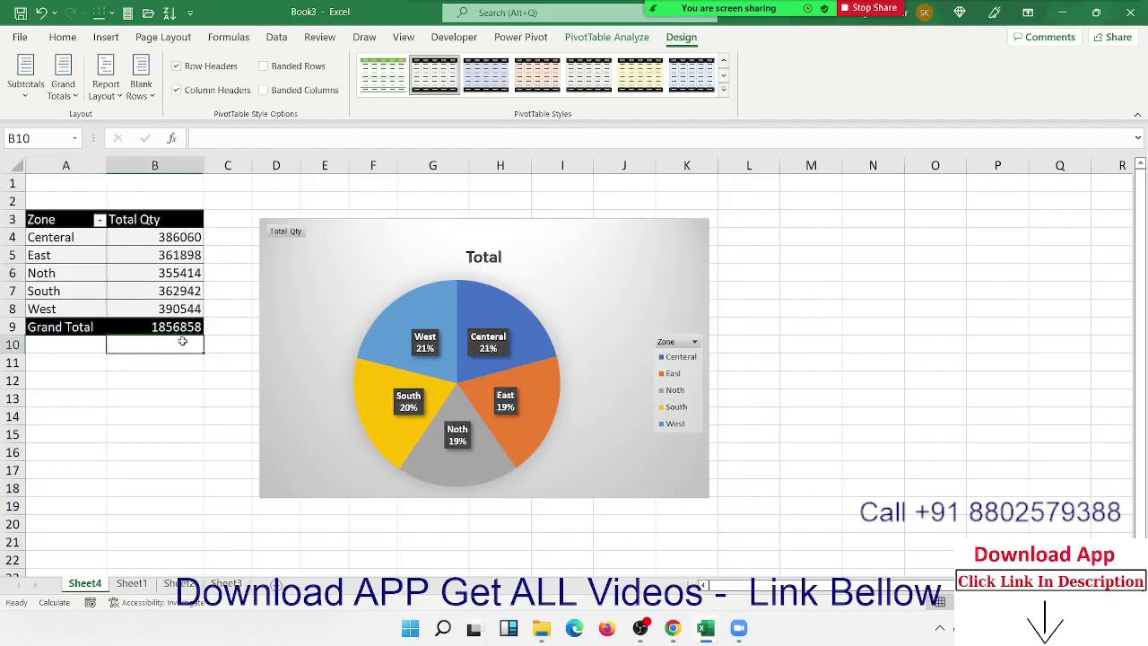
pyautogui.click(156, 293)
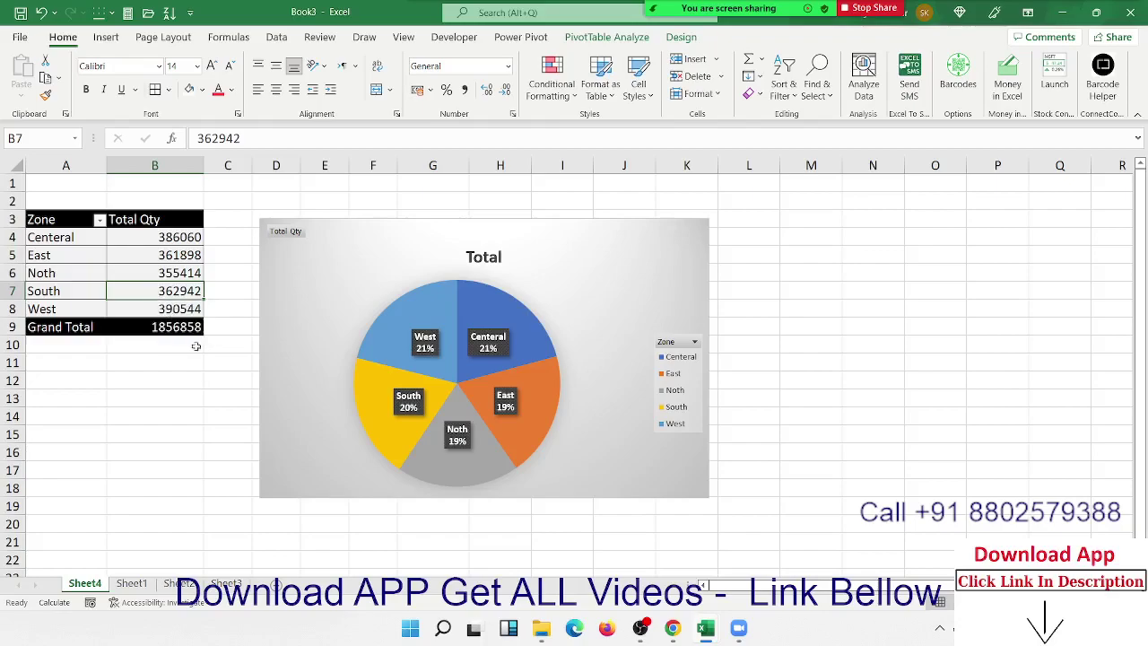
pyautogui.click(200, 419)
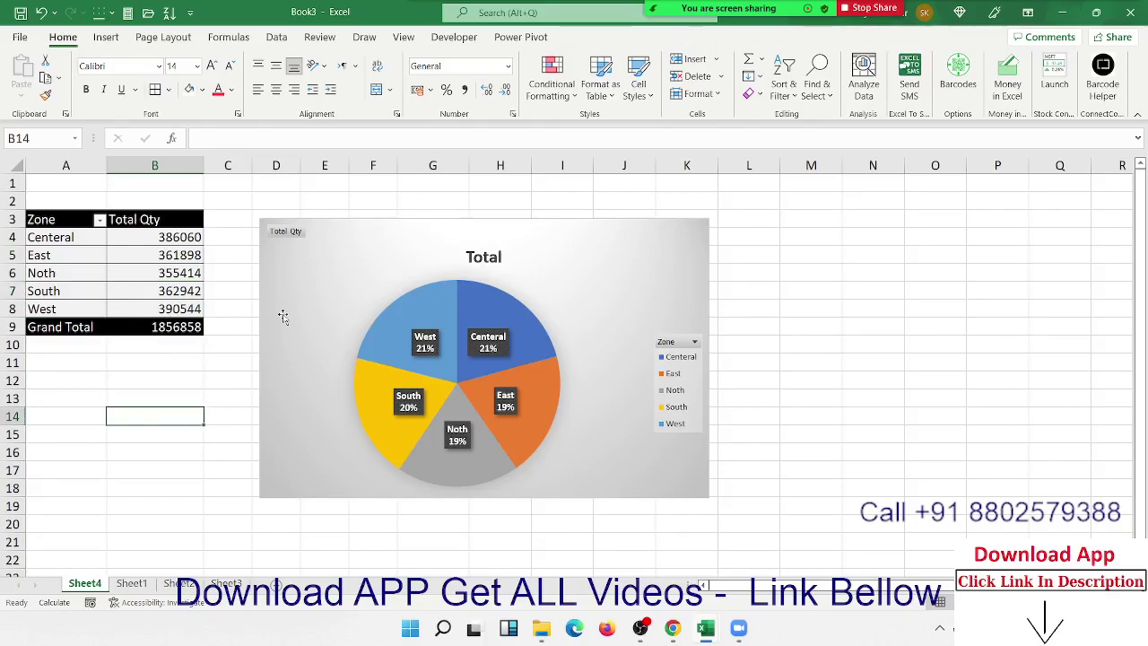
pyautogui.moveTo(282, 318); pyautogui.dragTo(275, 310)
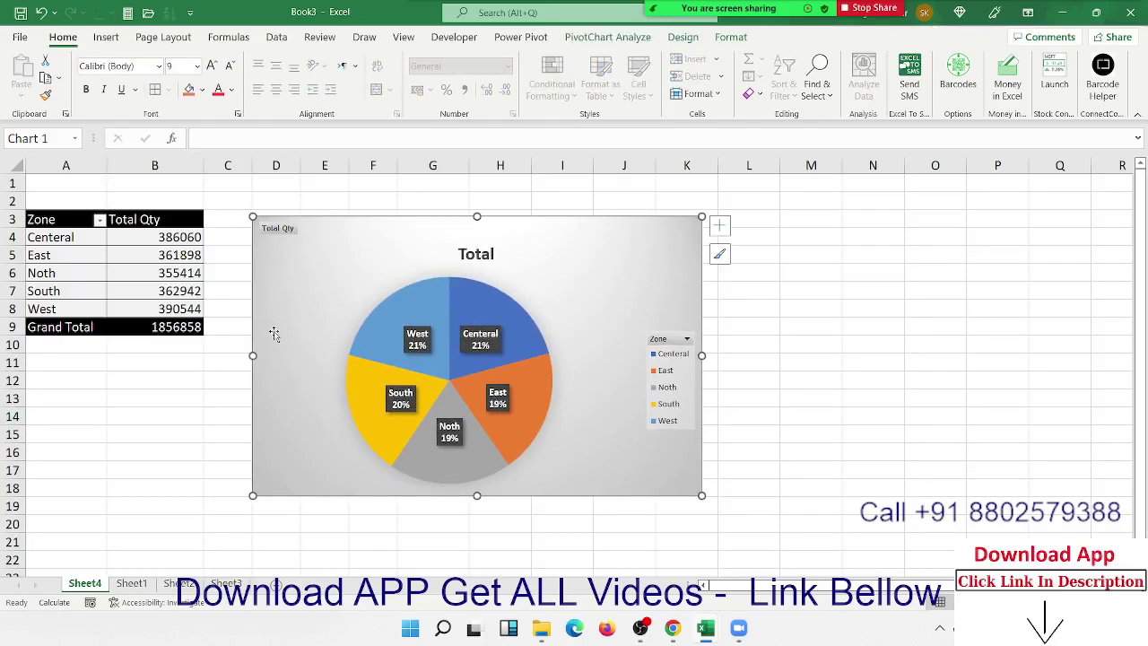
pyautogui.moveTo(274, 334); pyautogui.dragTo(279, 333)
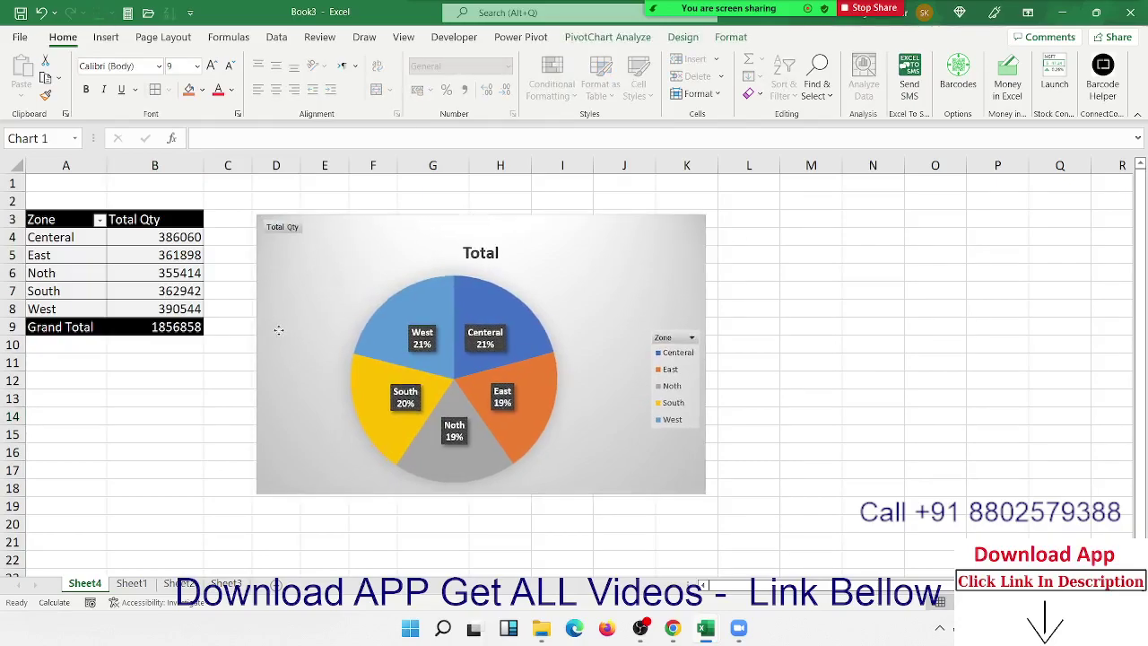
pyautogui.click(135, 585)
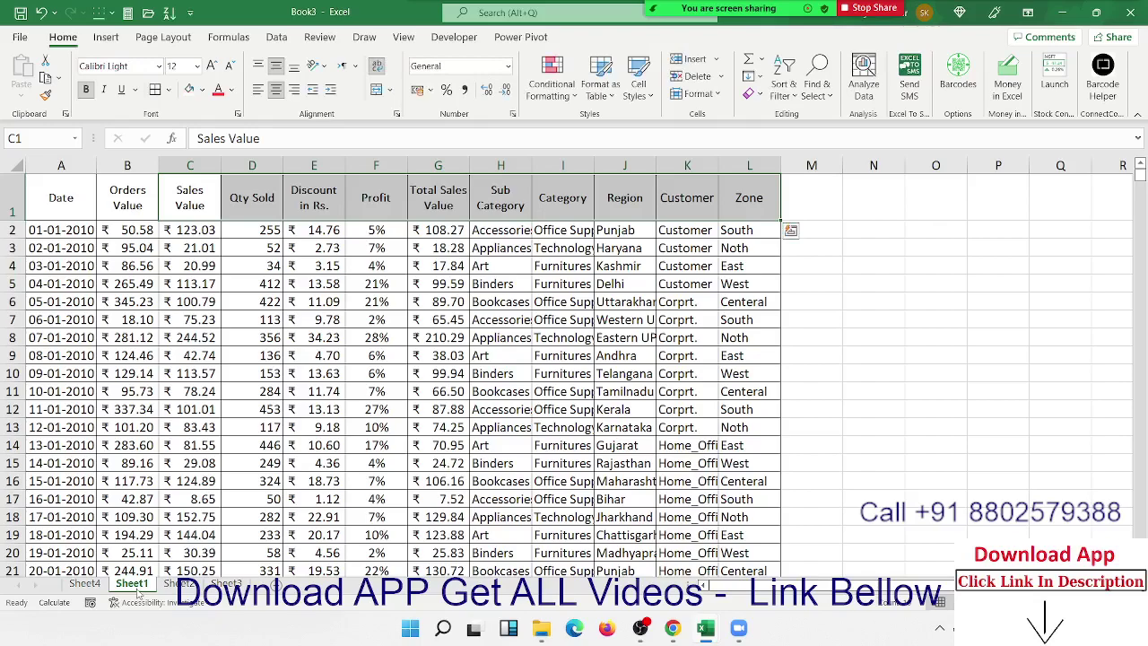
pyautogui.click(94, 584)
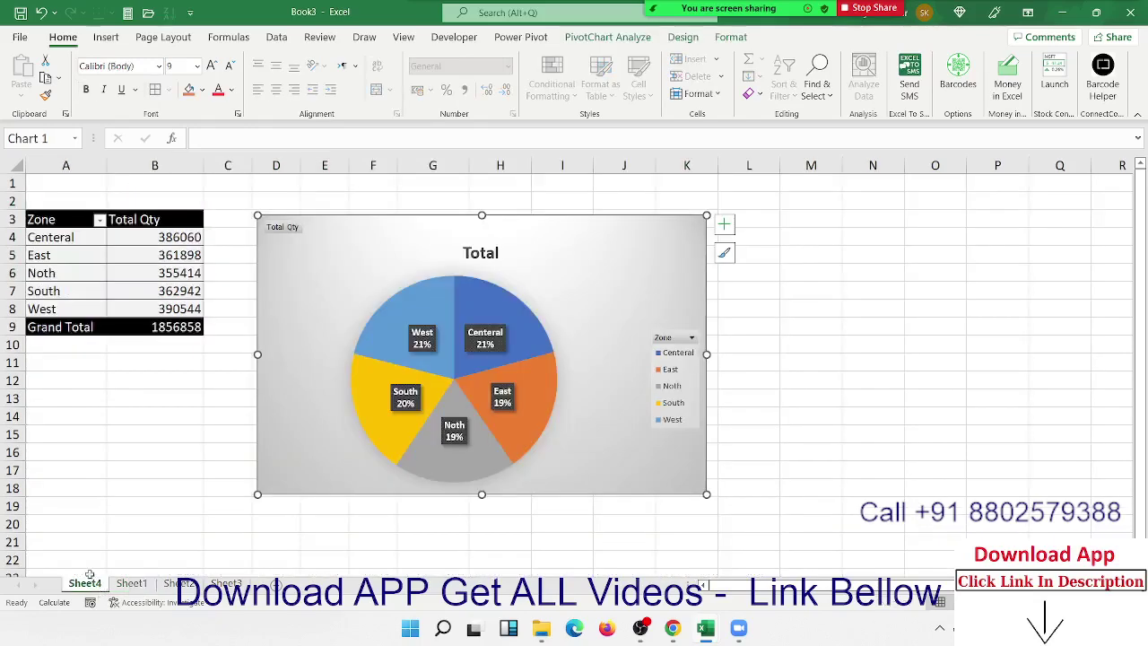
# Move Sheet4 with Move or Copy, using (new book) as the destination workbook
pyautogui.rightClick(90, 582)
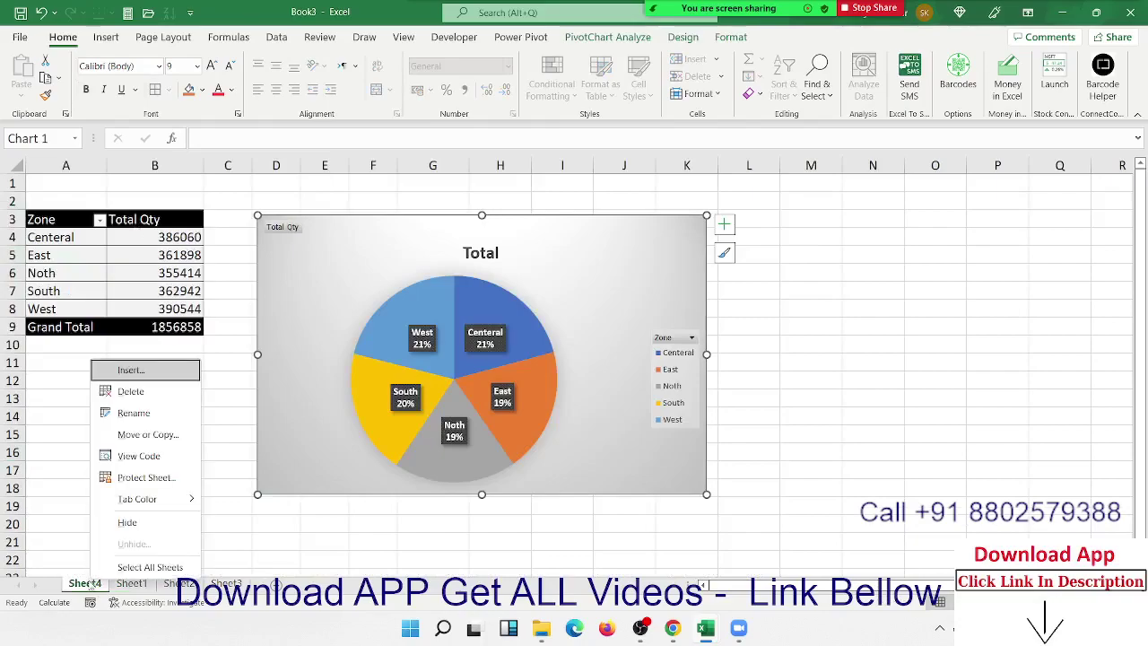
pyautogui.click(137, 435)
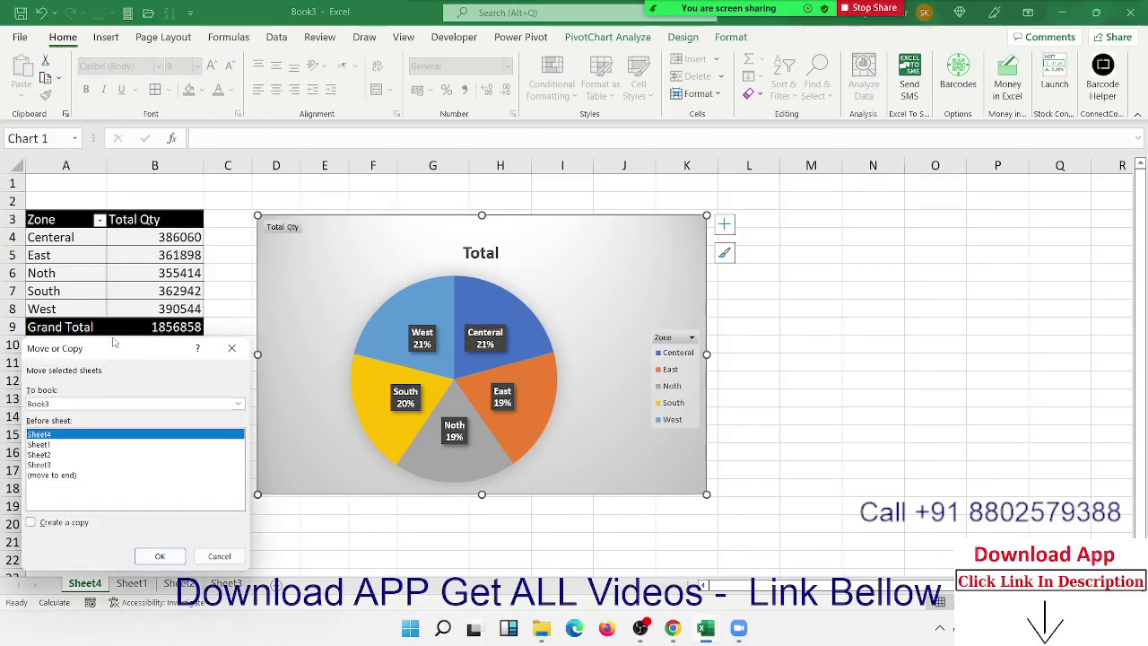
pyautogui.moveTo(112, 345); pyautogui.dragTo(488, 251)
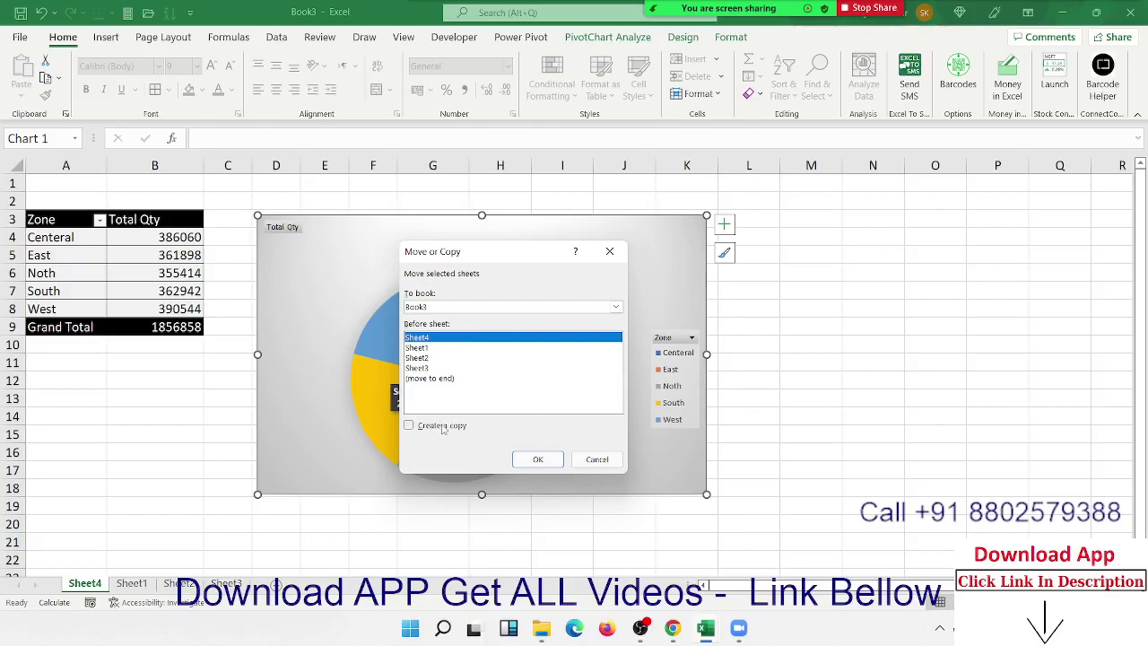
pyautogui.click(422, 307)
pyautogui.click(421, 322)
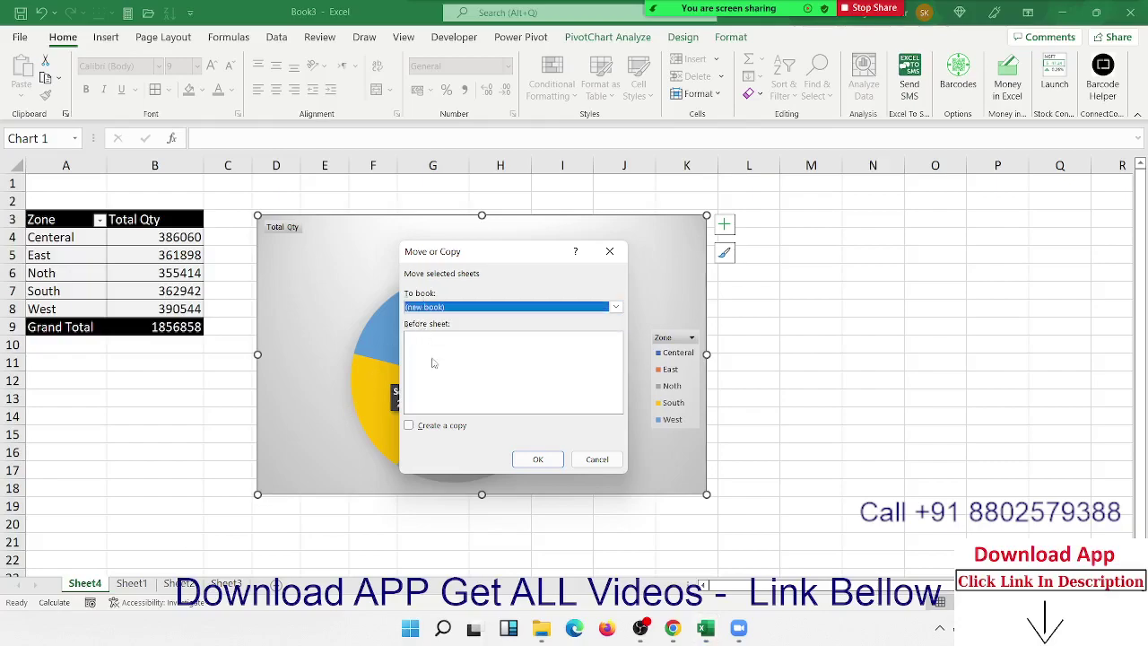
pyautogui.click(524, 459)
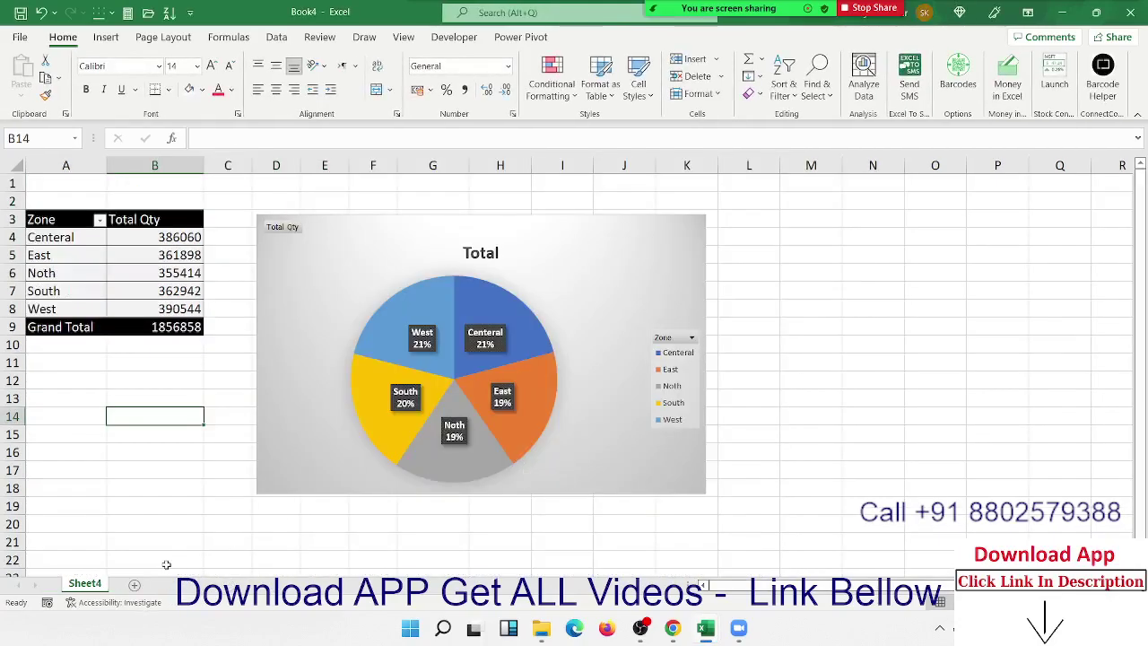
# Drill down on the Centeral quantity total in B4 to list its source records on a new sheet
pyautogui.click(335, 269)
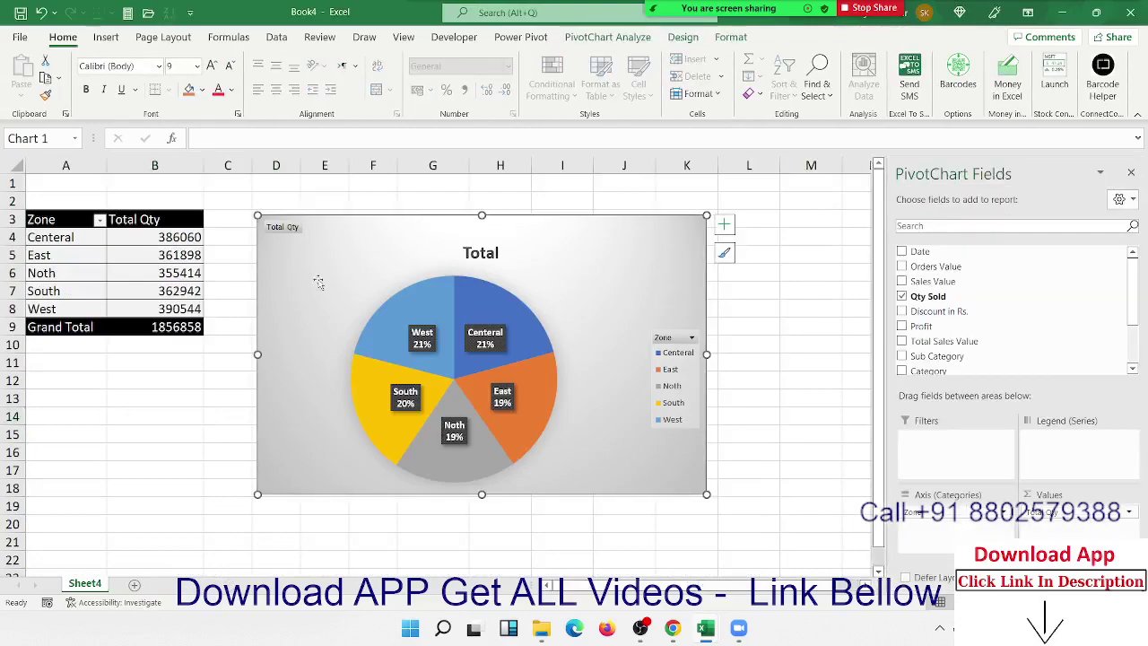
pyautogui.click(201, 403)
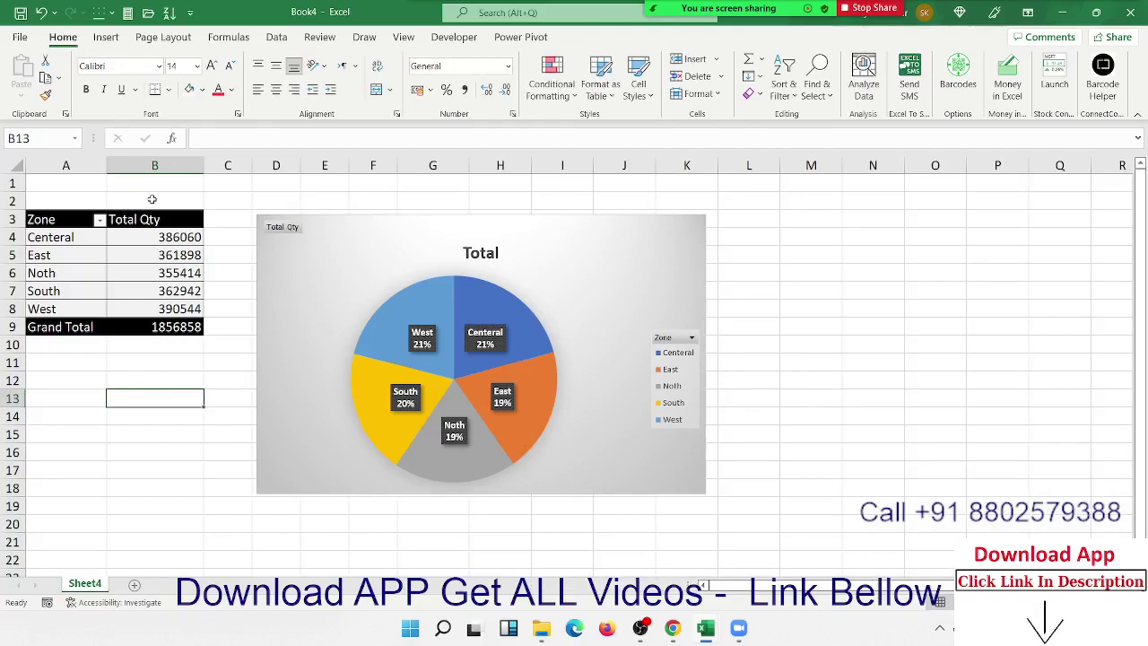
pyautogui.click(163, 233)
pyautogui.doubleClick(164, 235)
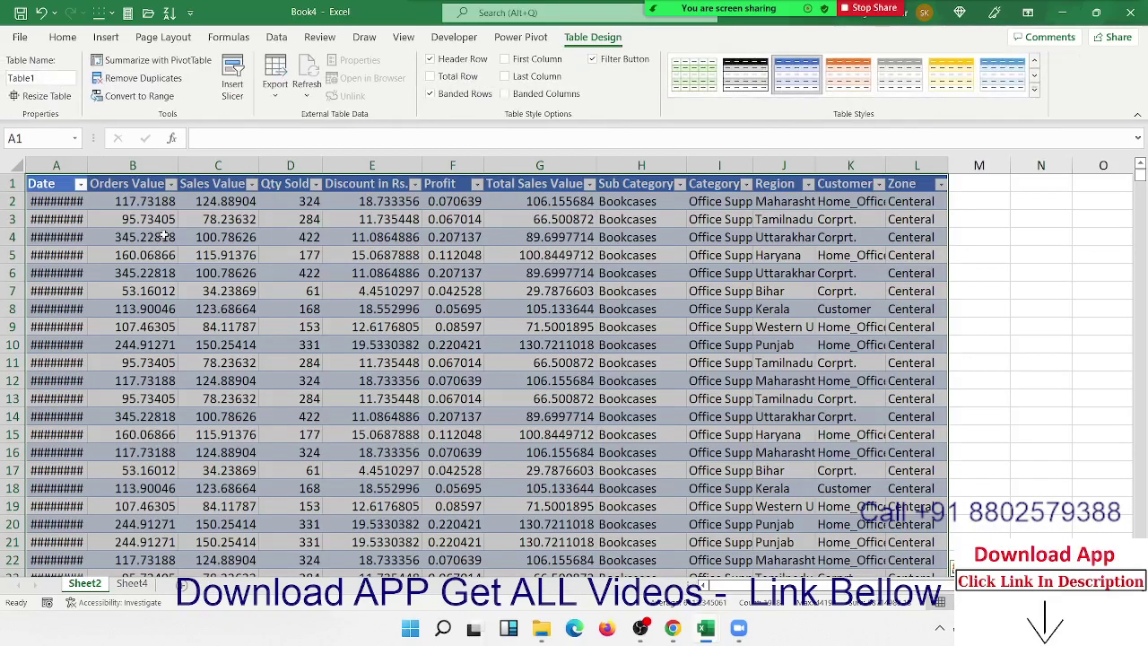
pyautogui.scroll(-7, 334, 302)
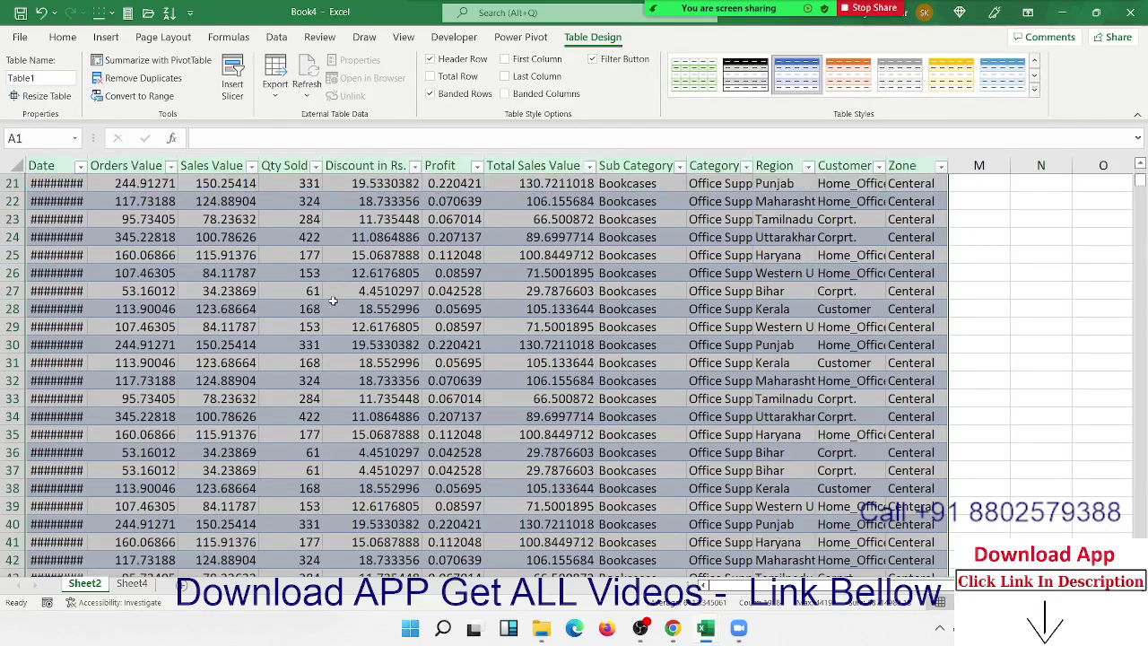
pyautogui.scroll(-13, 332, 311)
pyautogui.click(134, 583)
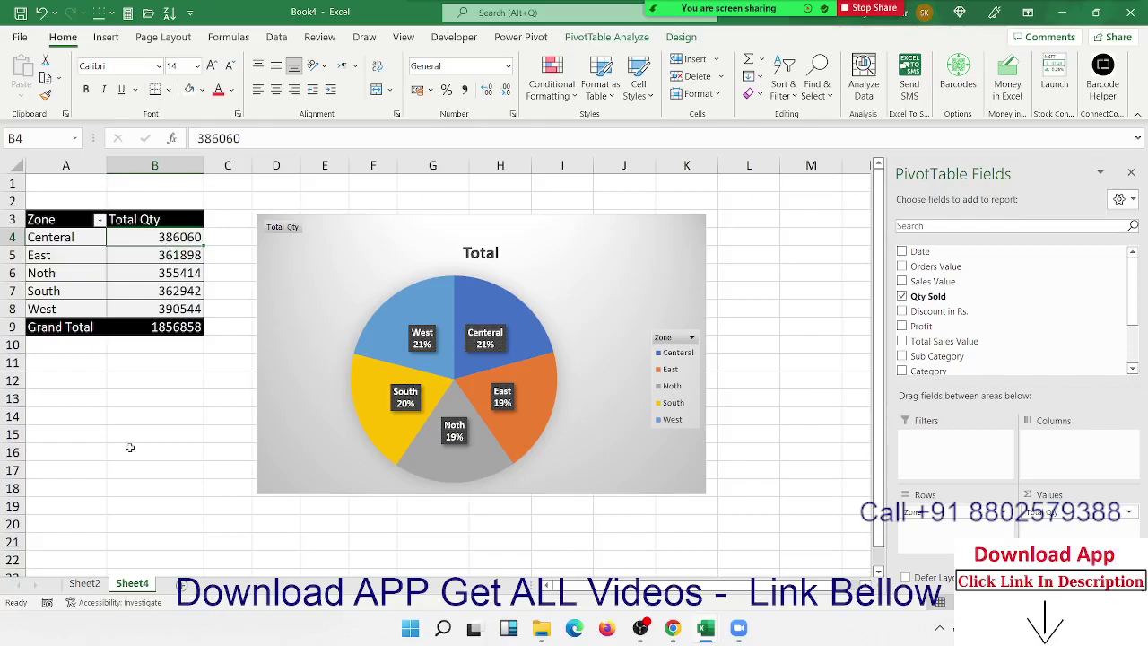
pyautogui.click(84, 583)
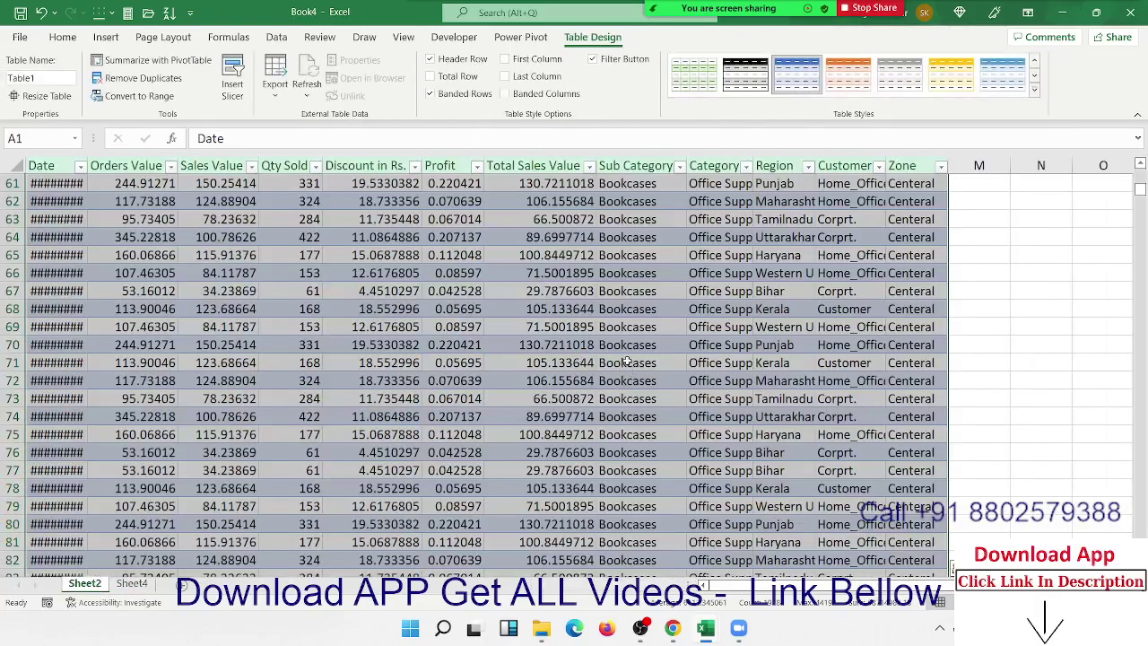
pyautogui.scroll(-6, 626, 376)
pyautogui.scroll(-11, 624, 386)
pyautogui.scroll(-13, 621, 391)
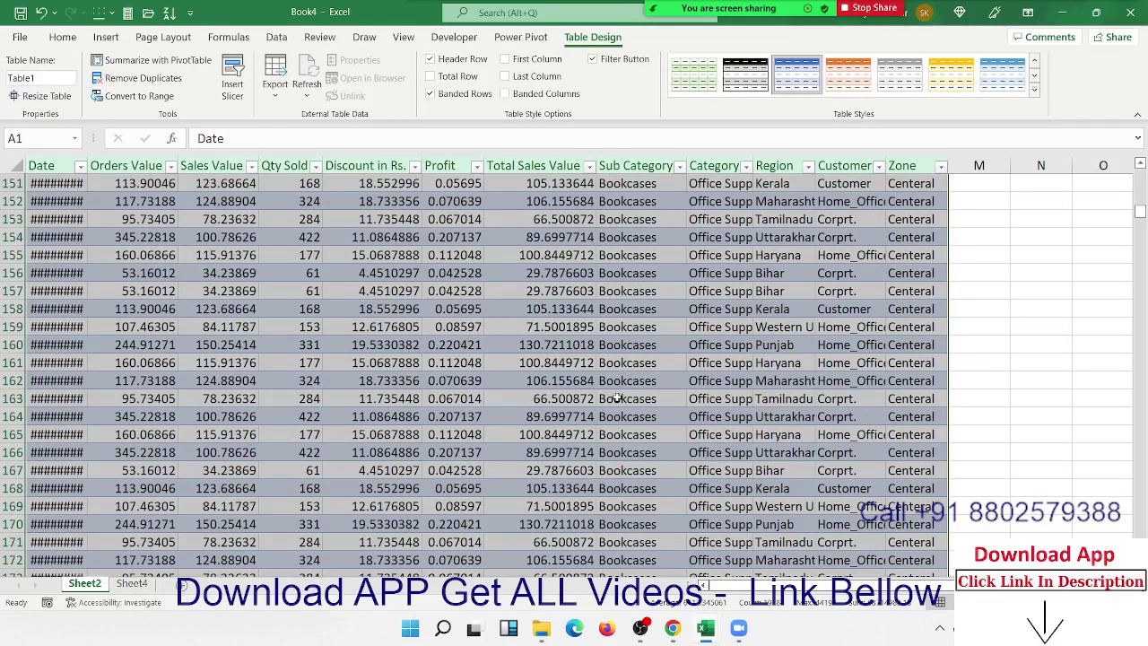
pyautogui.scroll(-20, 621, 391)
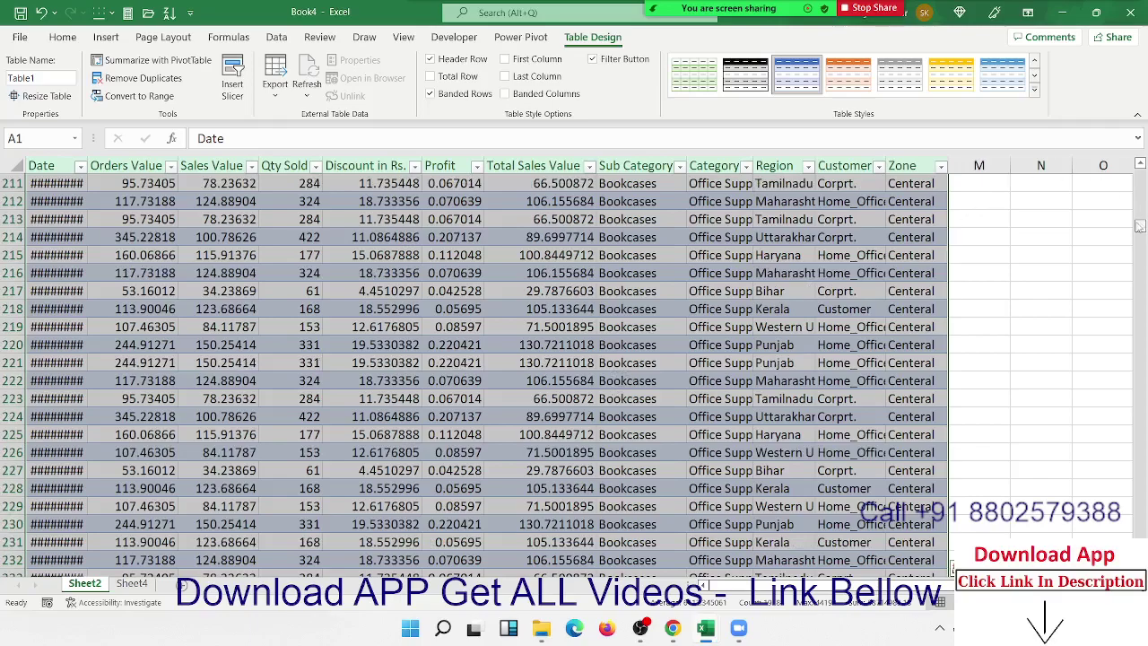
pyautogui.moveTo(1139, 226)
pyautogui.mouseDown()
pyautogui.moveTo(1143, 242)
pyautogui.moveTo(1140, 176)
pyautogui.mouseUp()
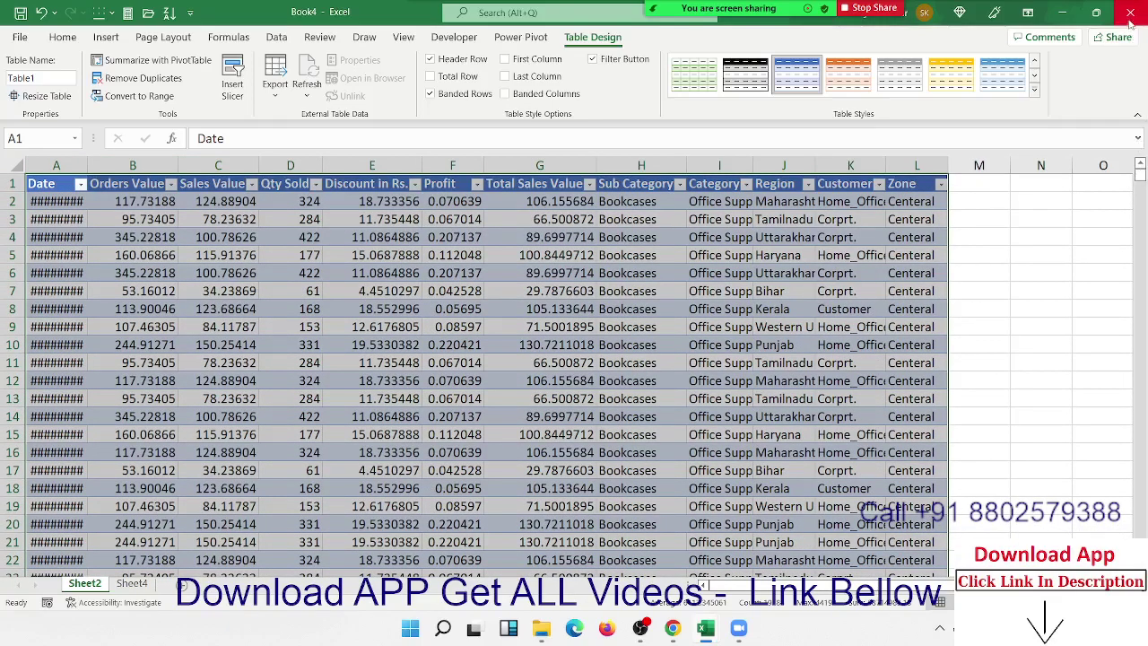
# Delete the Sheet2 drill-down sheet from Book4, leaving only Sheet4
pyautogui.click(132, 583)
pyautogui.rightClick(79, 599)
pyautogui.press('Escape')
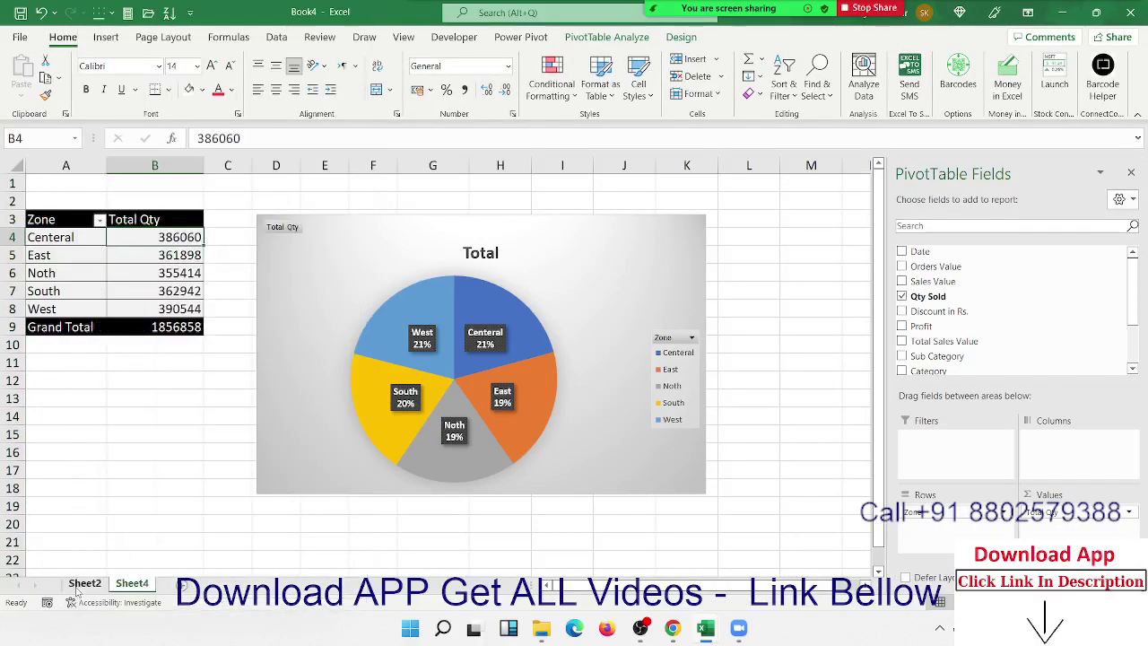
pyautogui.rightClick(80, 583)
pyautogui.click(117, 399)
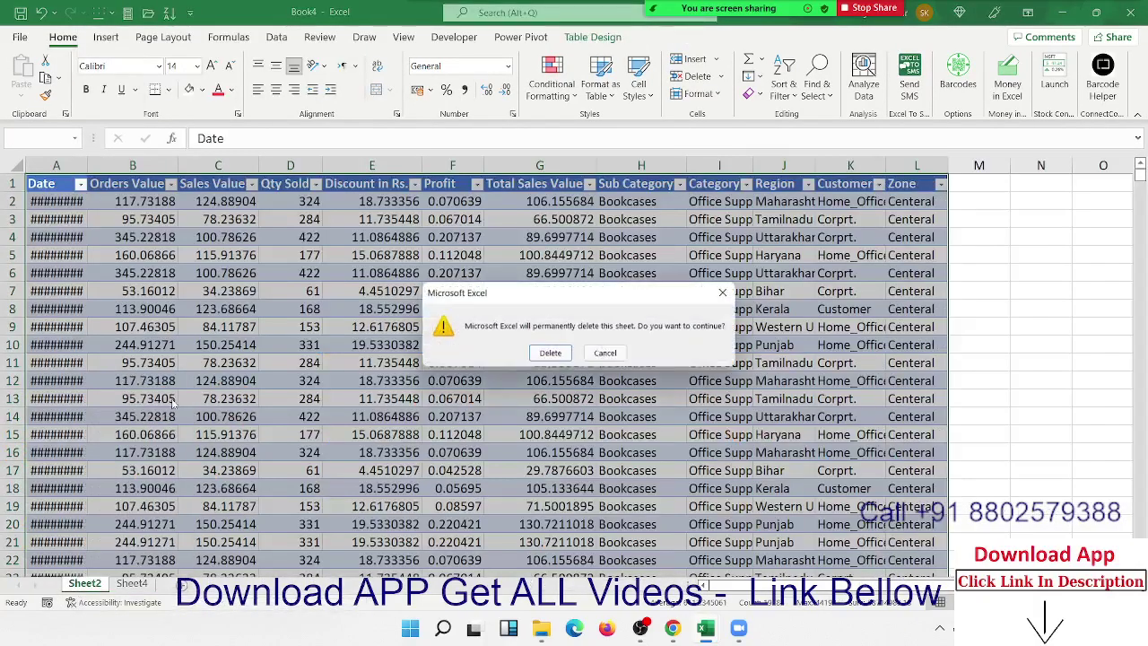
pyautogui.click(558, 355)
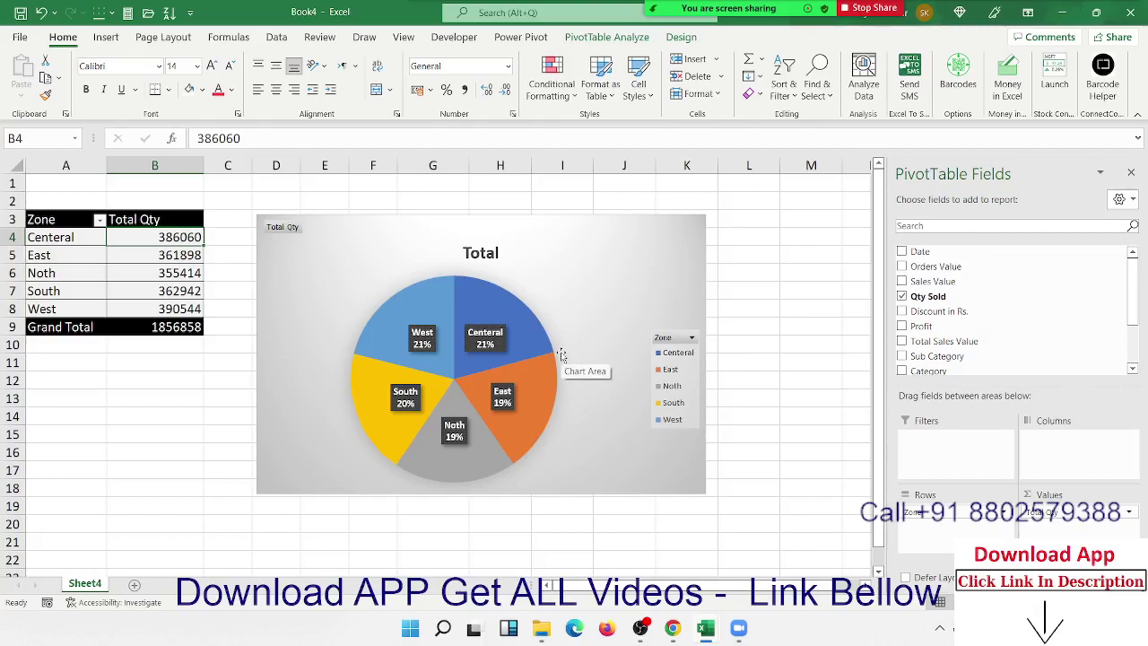
pyautogui.click(781, 428)
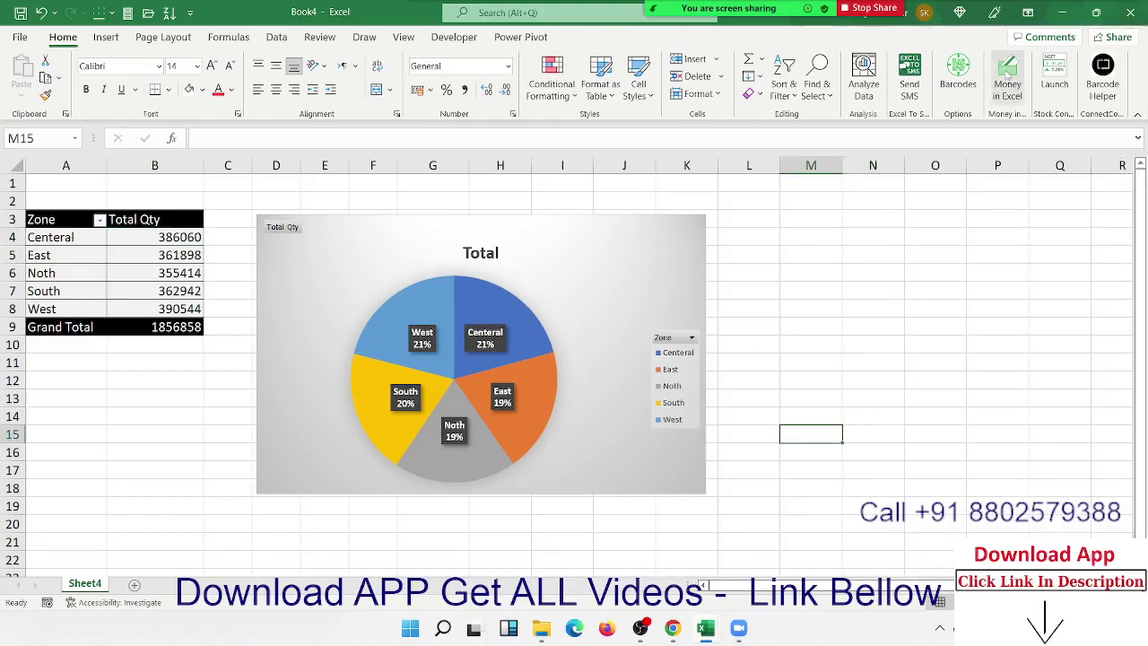
# Close the Book4 workbook without saving its changes
pyautogui.click(1130, 12)
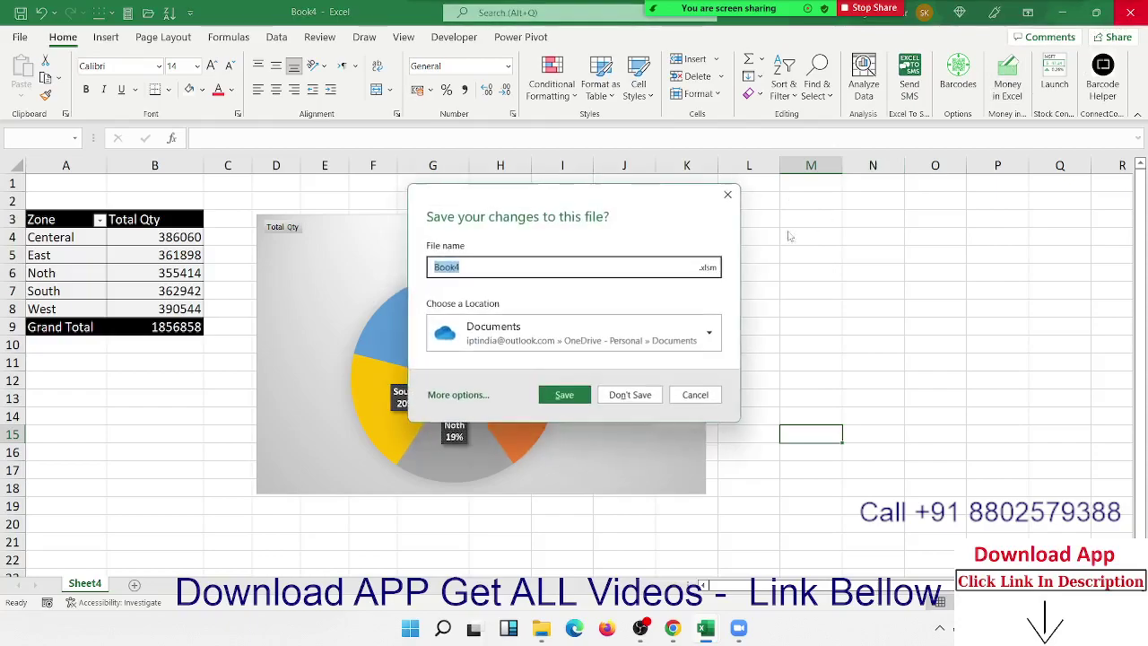
pyautogui.click(634, 398)
pyautogui.click(403, 380)
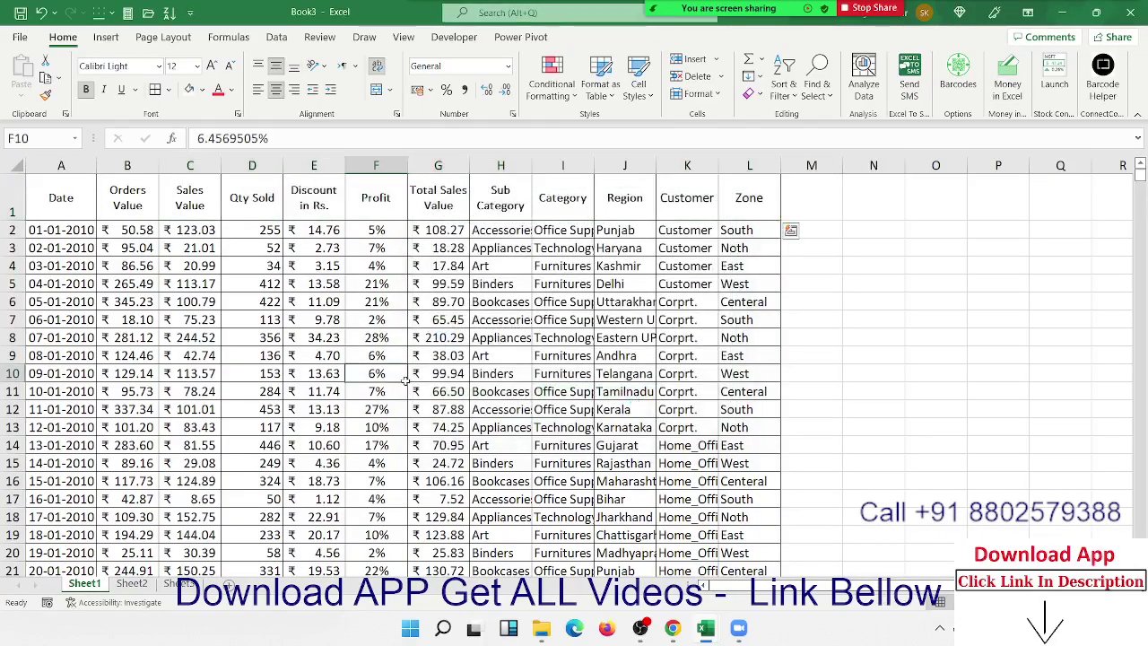
# Save the sales workbook as Pivot-1 on drive E:
pyautogui.hotkey('ctrl', 's')
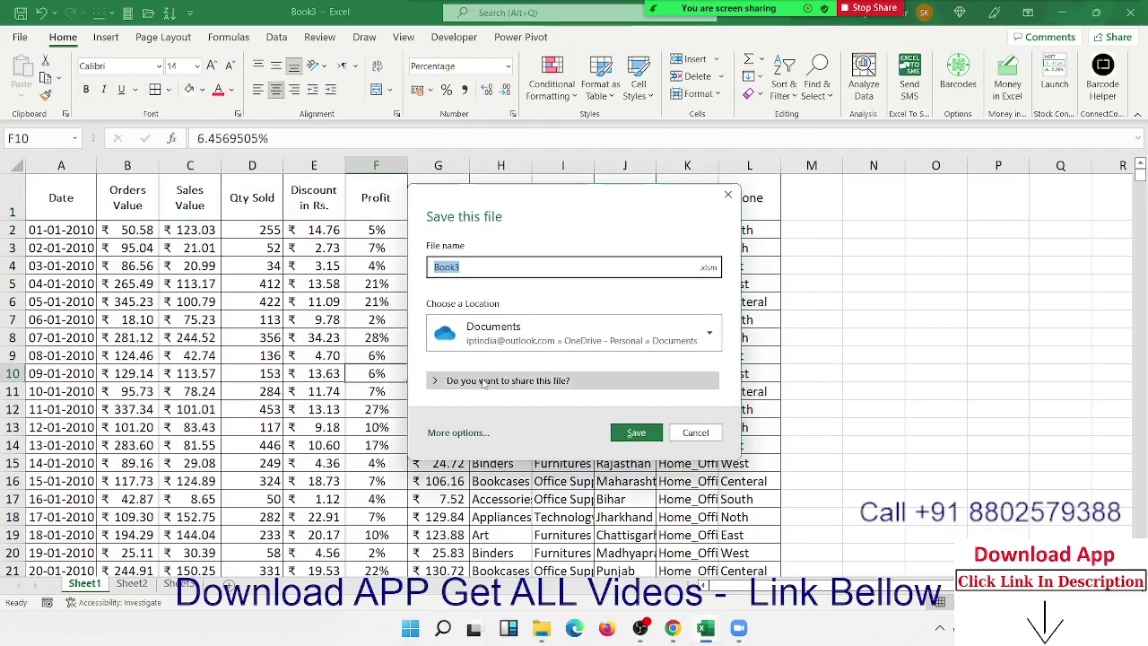
pyautogui.click(492, 348)
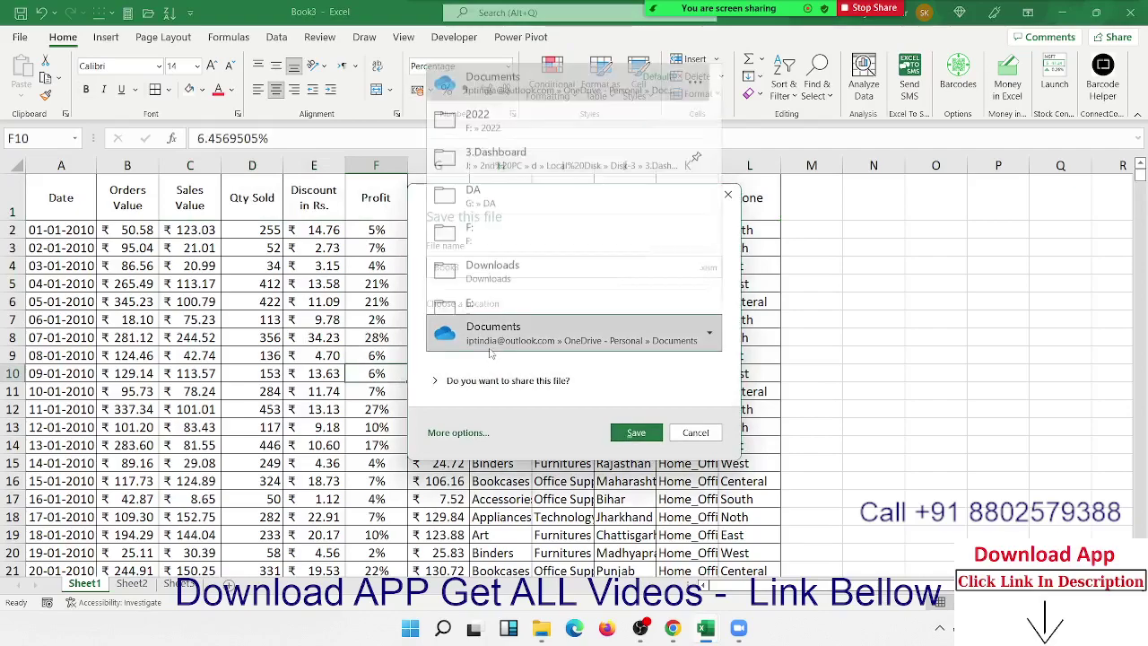
pyautogui.click(491, 304)
pyautogui.click(486, 266)
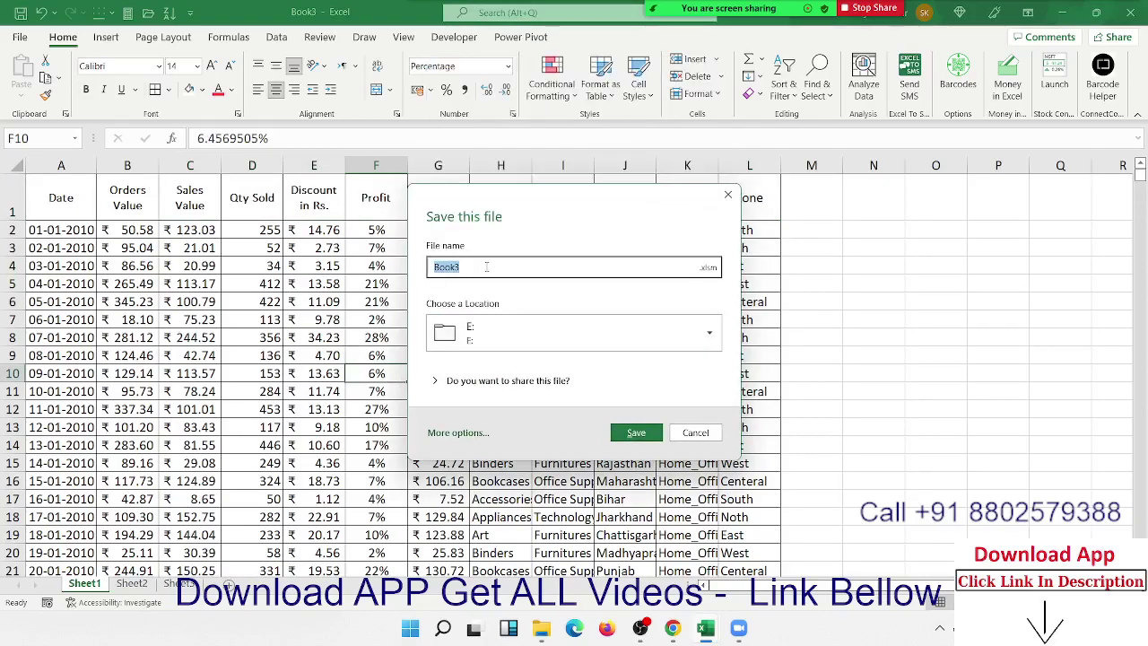
pyautogui.write('Pivot-1')
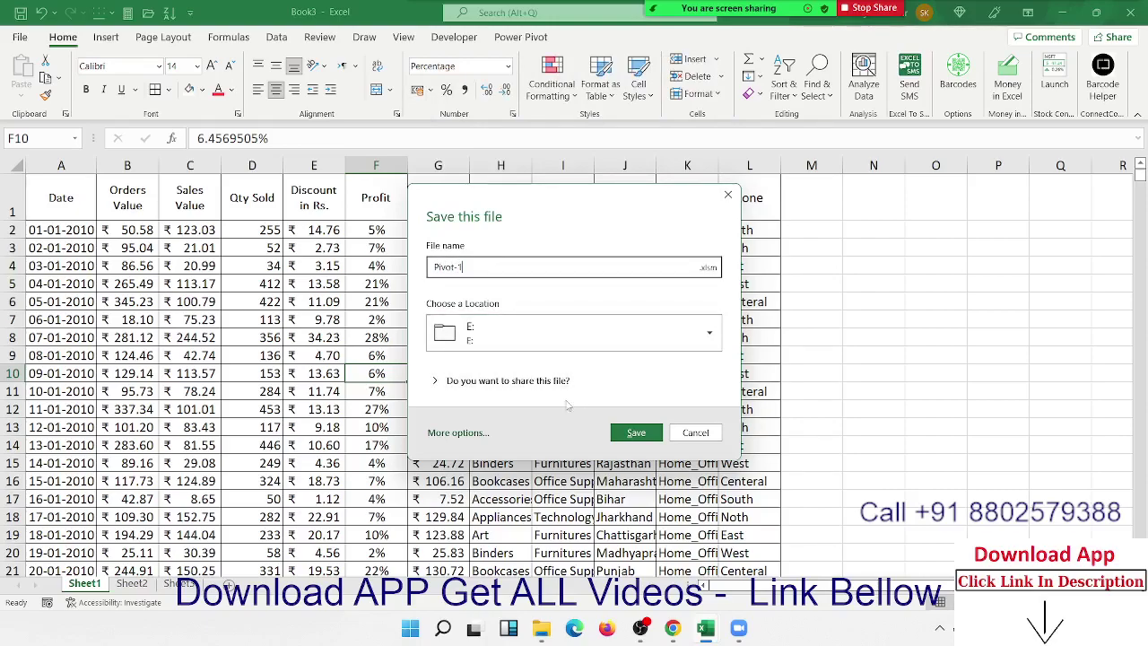
pyautogui.click(644, 438)
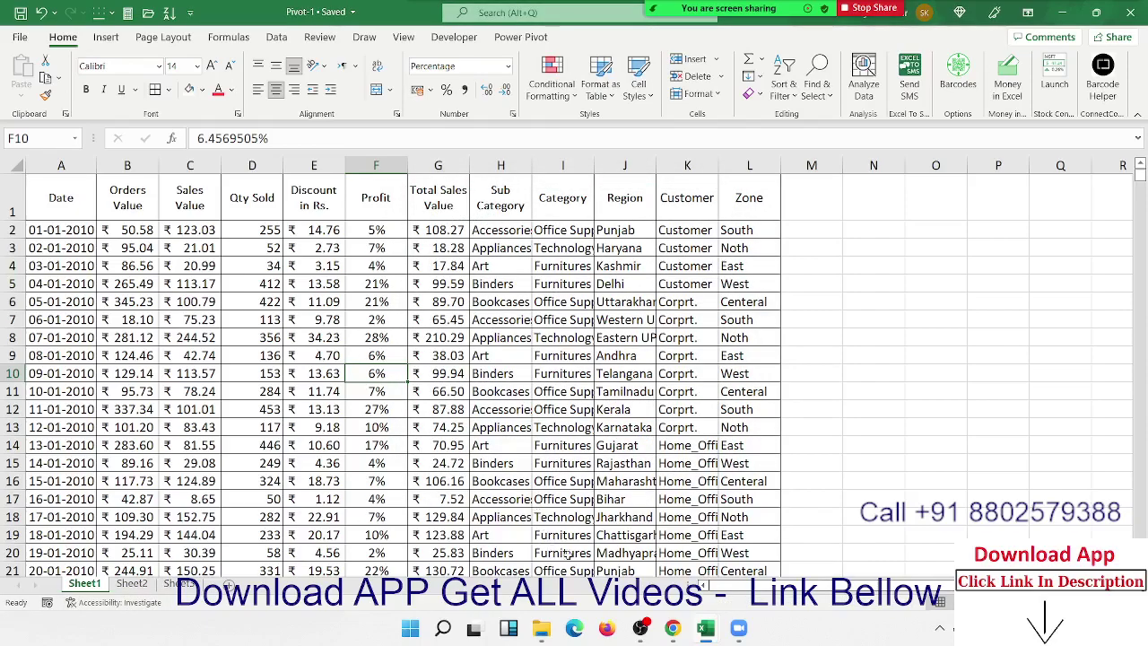
# Switch to Gmail in the browser and view the Sent mail list
pyautogui.moveTo(672, 628)
pyautogui.click(677, 556)
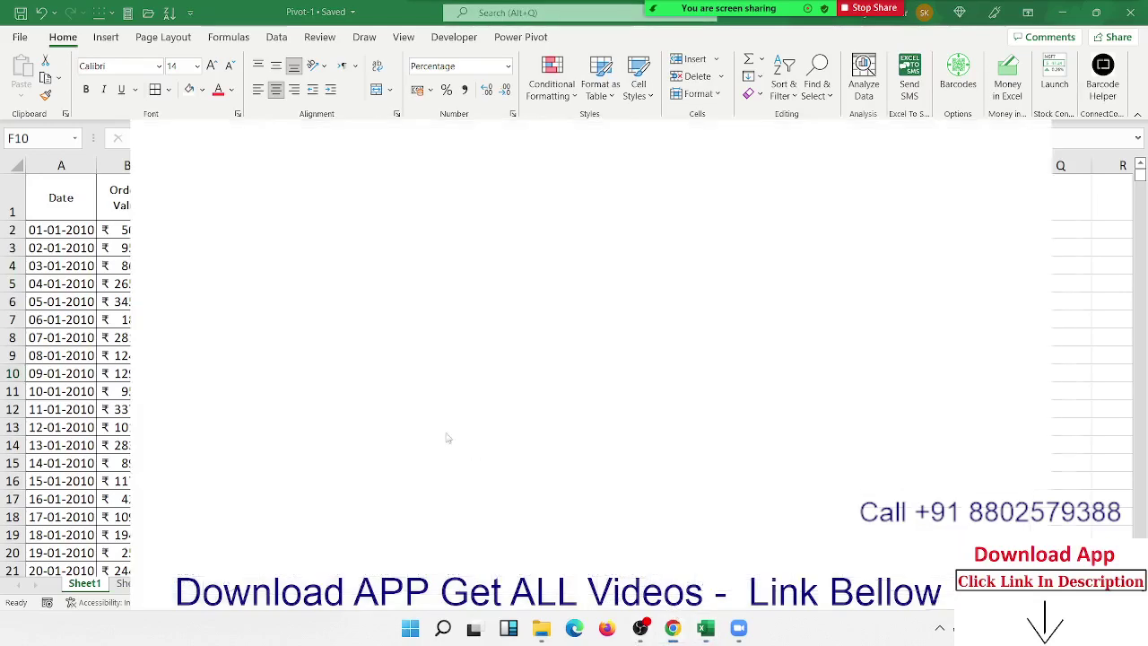
pyautogui.click(68, 187)
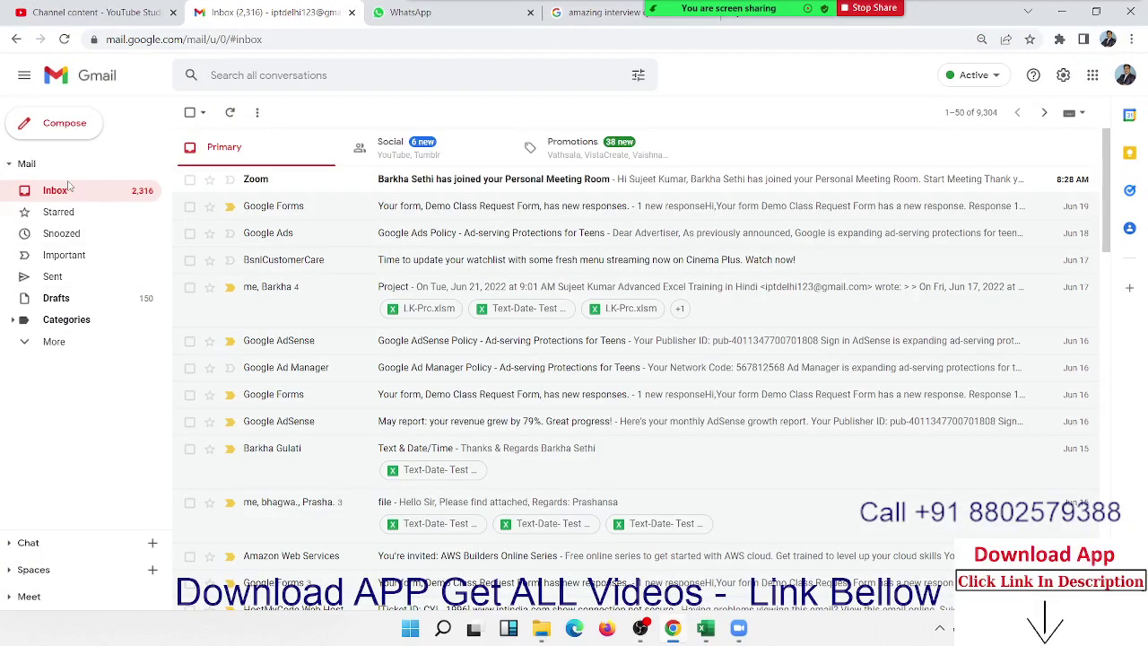
pyautogui.click(63, 276)
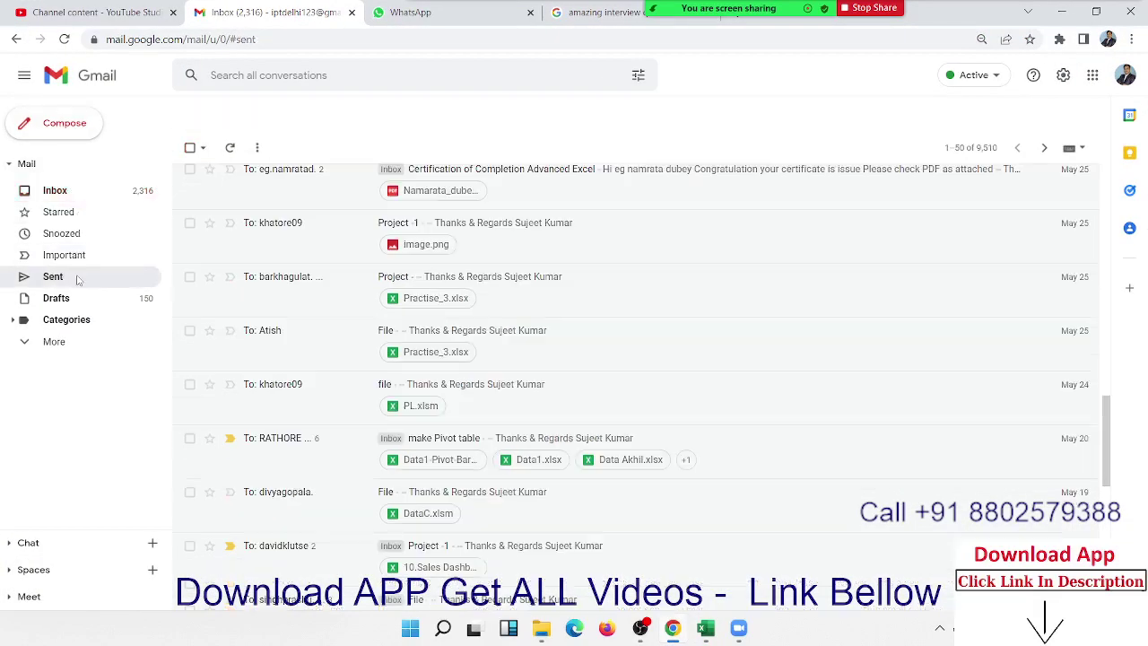
pyautogui.scroll(5, 233, 260)
pyautogui.scroll(5, 251, 269)
pyautogui.scroll(5, 256, 242)
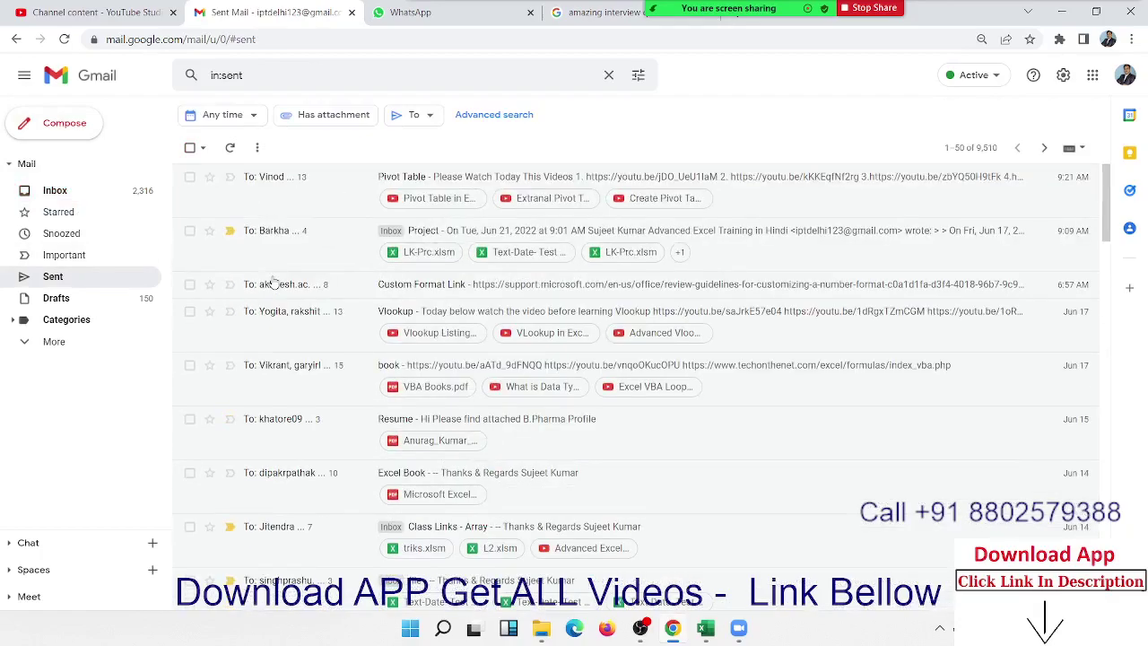
# Compose a new email addressed to two contacts with the subject 'File'
pyautogui.click(68, 126)
pyautogui.write('a')
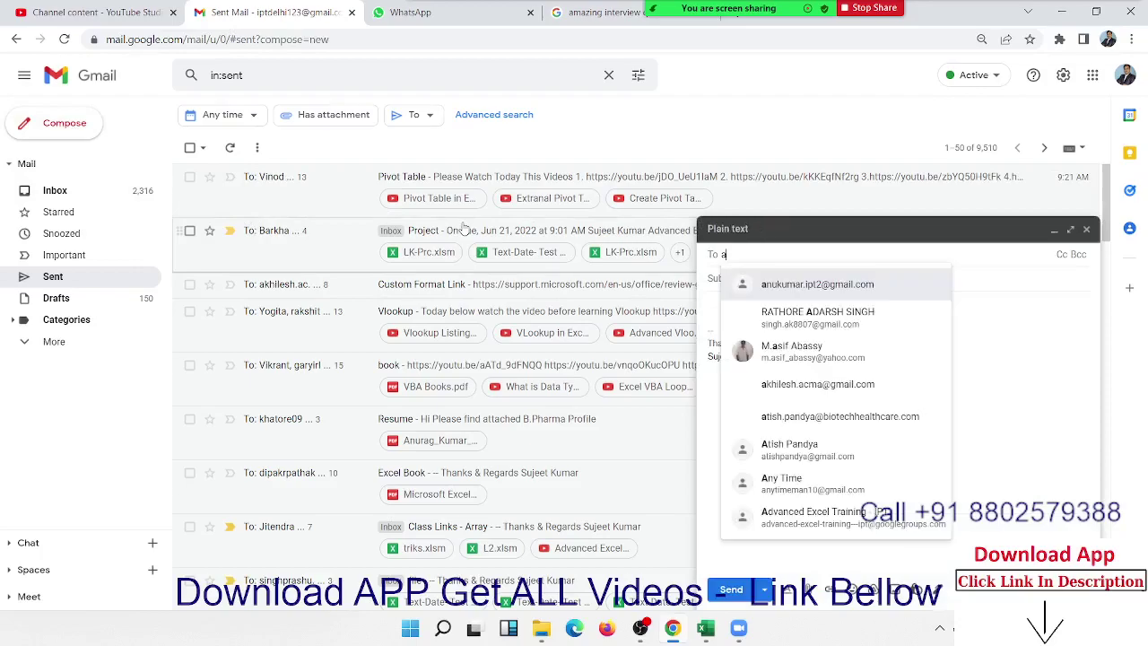
pyautogui.write('nk')
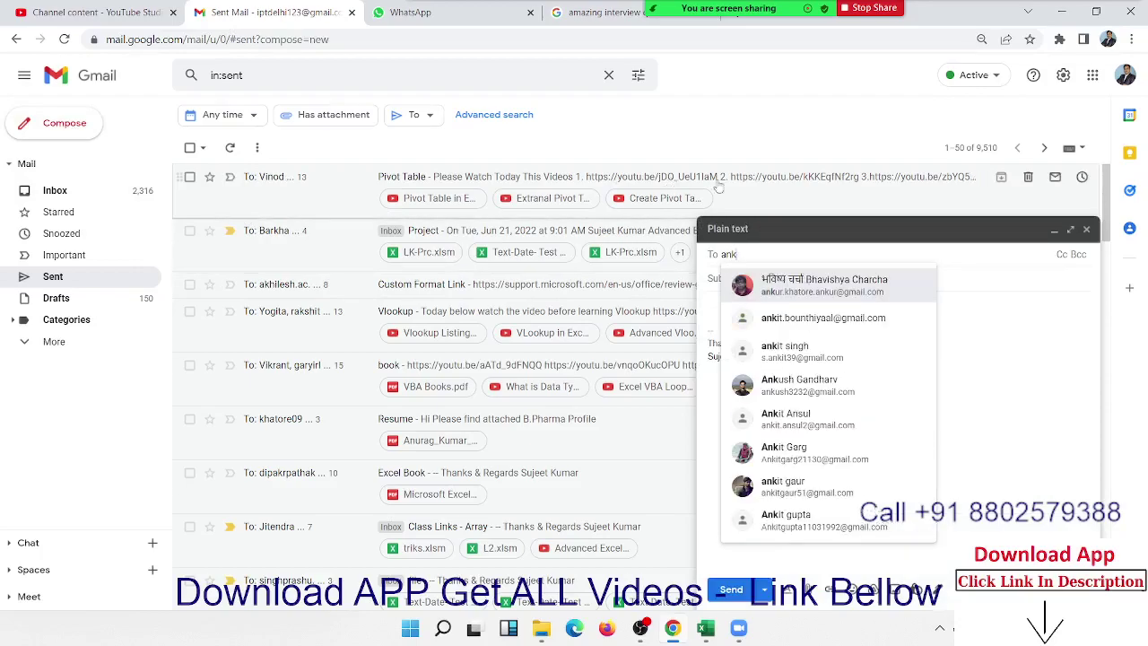
pyautogui.click(769, 285)
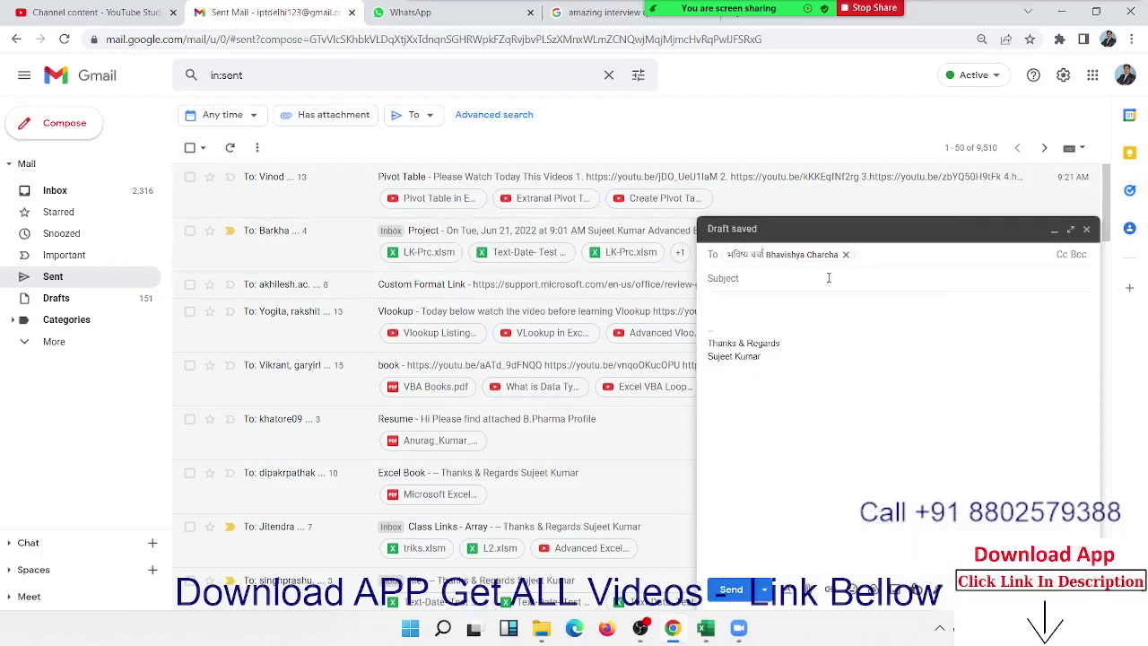
pyautogui.write('anu')
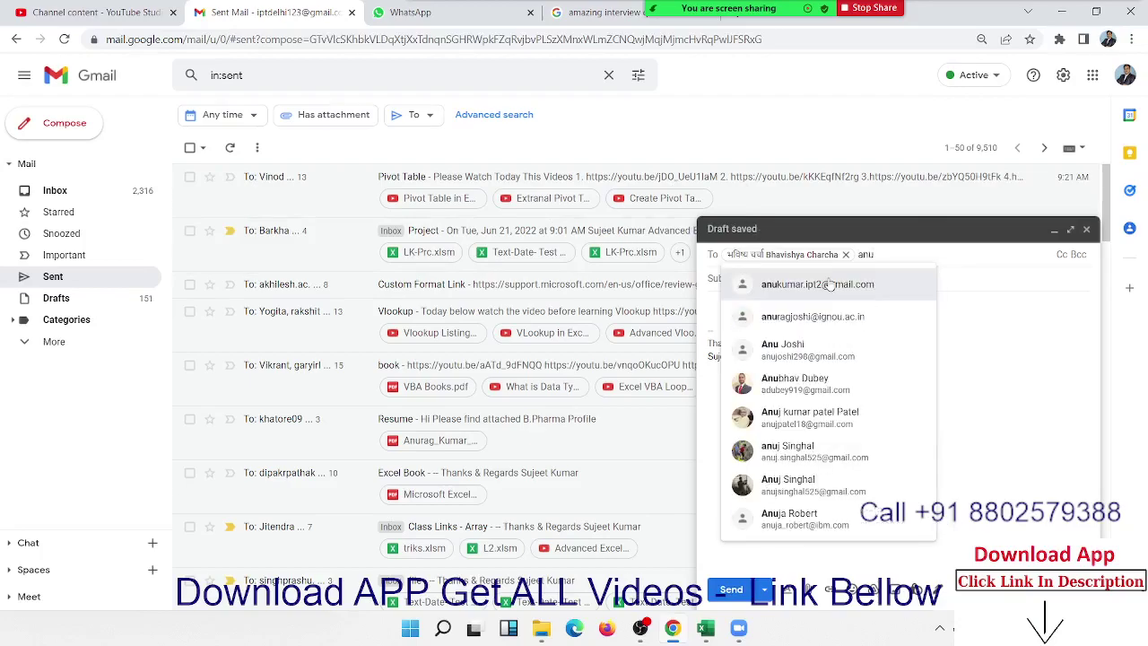
pyautogui.press('Return')
pyautogui.click(802, 280)
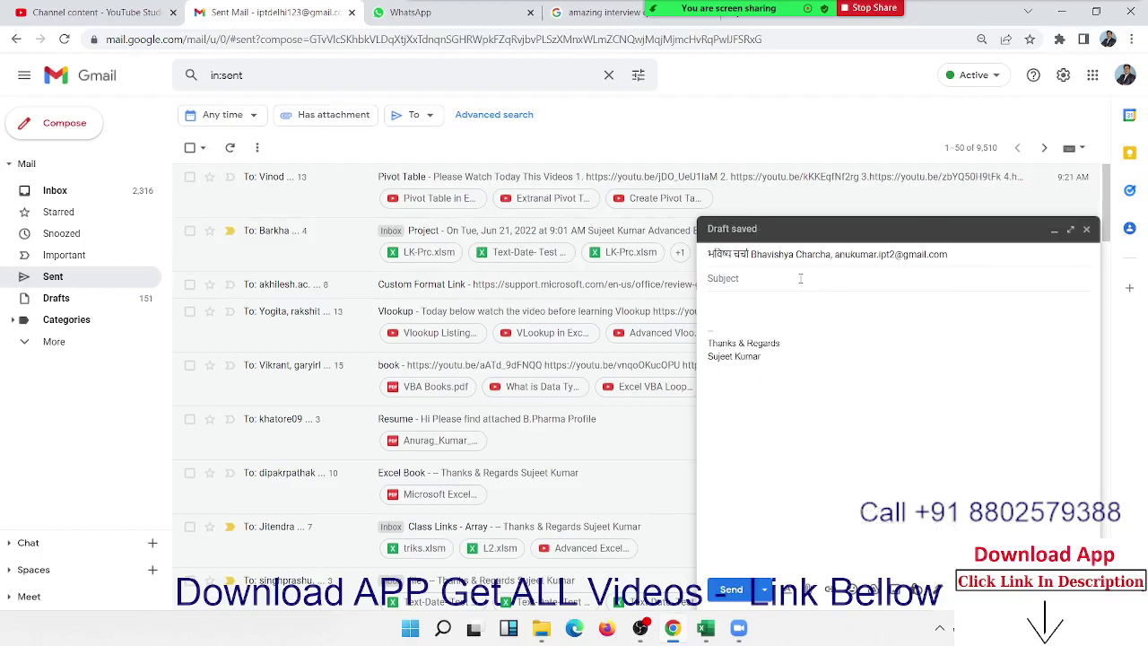
pyautogui.write('File')
# Open the attachment file picker and browse drive F: and its 2022 folder
pyautogui.click(741, 313)
pyautogui.click(807, 590)
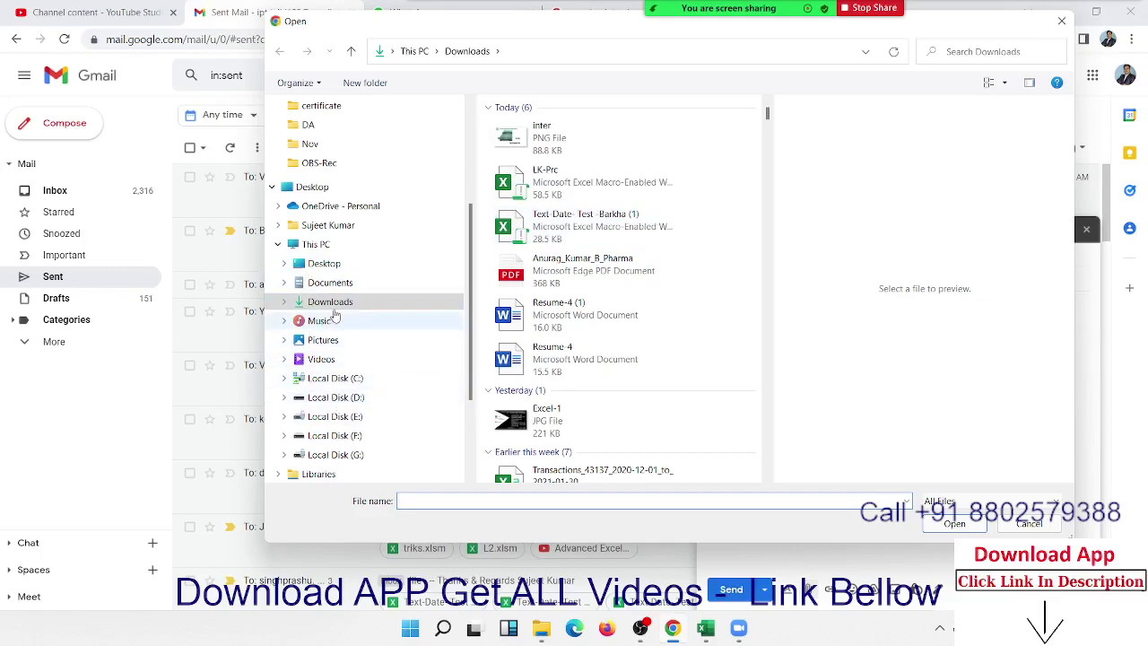
pyautogui.click(368, 437)
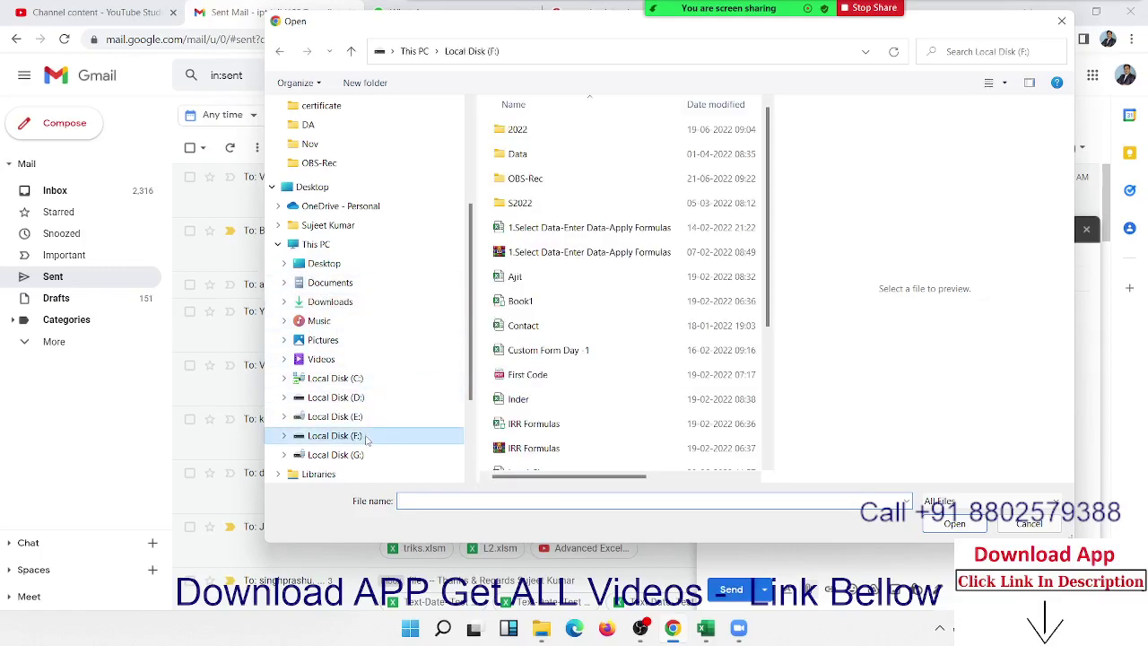
pyautogui.click(575, 351)
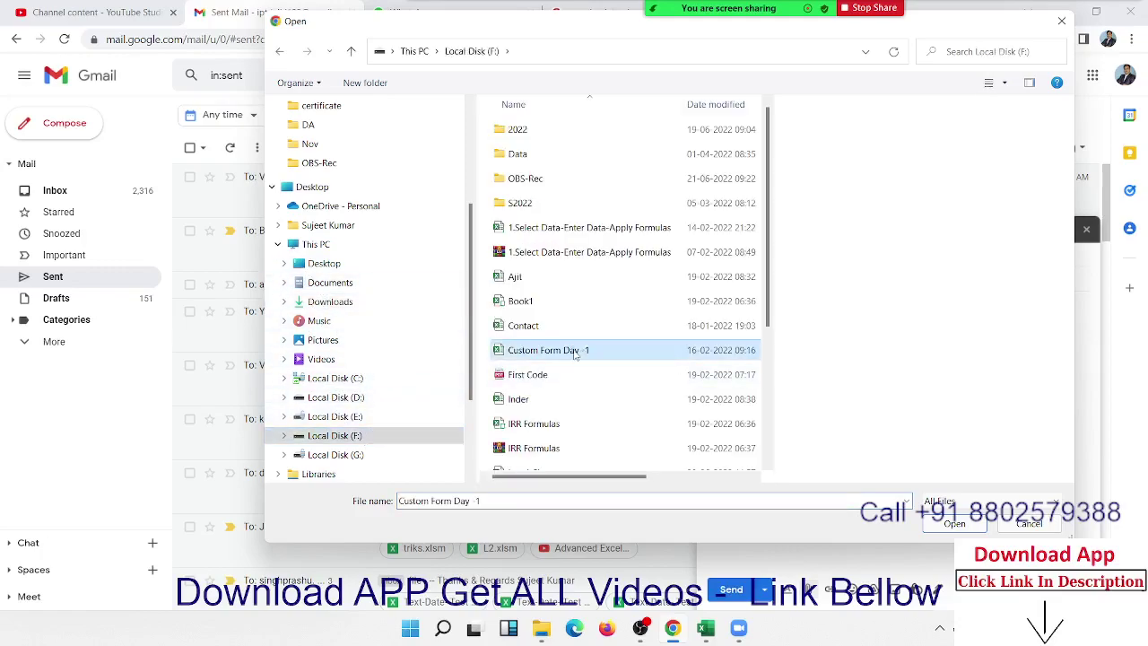
pyautogui.doubleClick(517, 130)
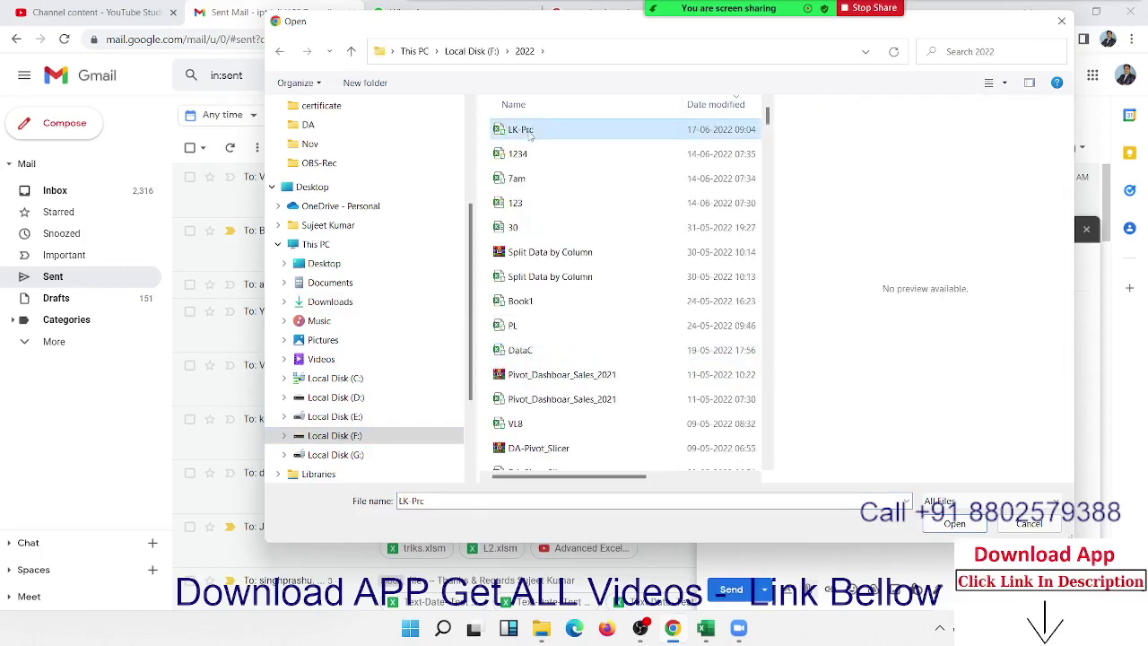
pyautogui.press('p')
pyautogui.press('p')
pyautogui.press('p')
pyautogui.press('p')
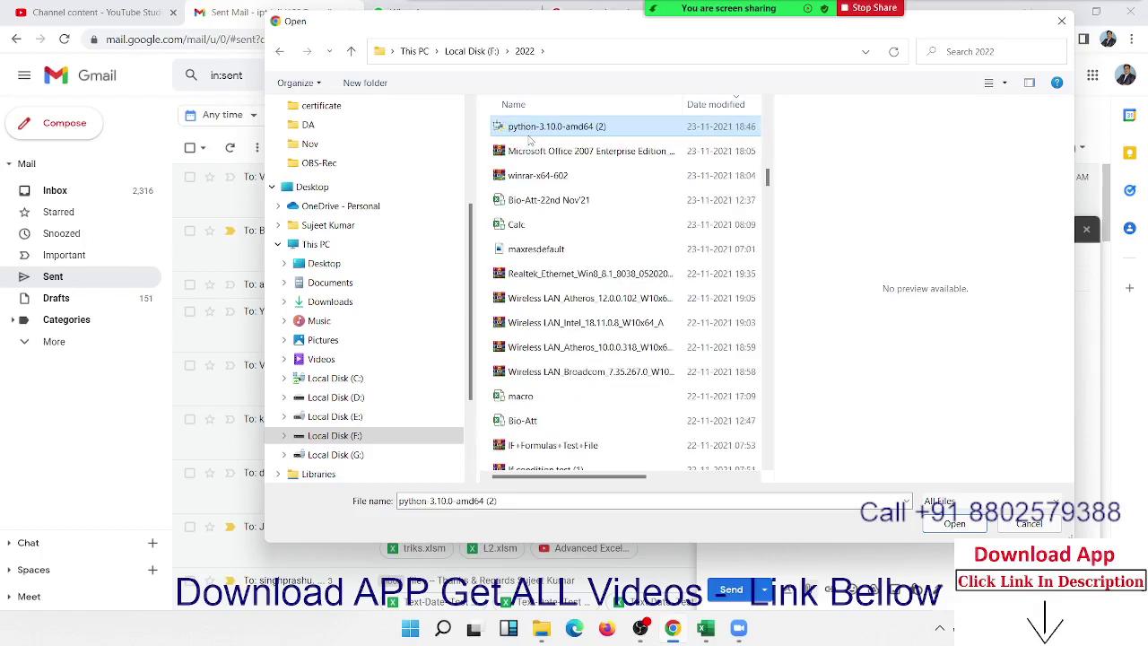
pyautogui.press('p')
pyautogui.press('p')
pyautogui.press('p')
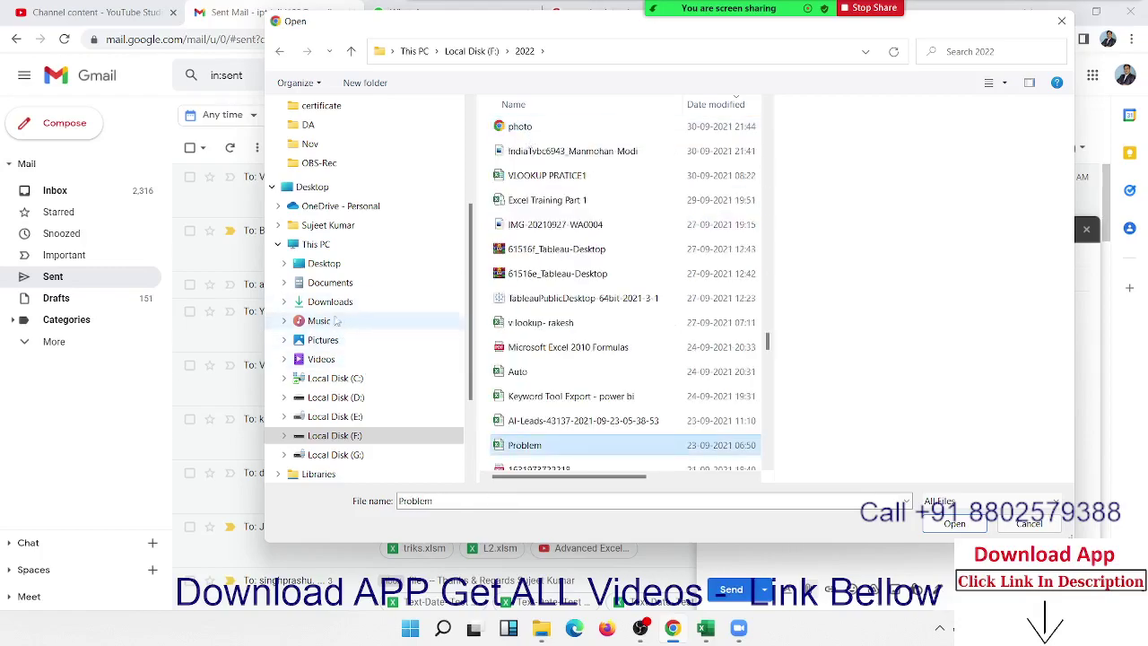
# Attach the Pivot-1 workbook from drive E: and send the email
pyautogui.click(330, 303)
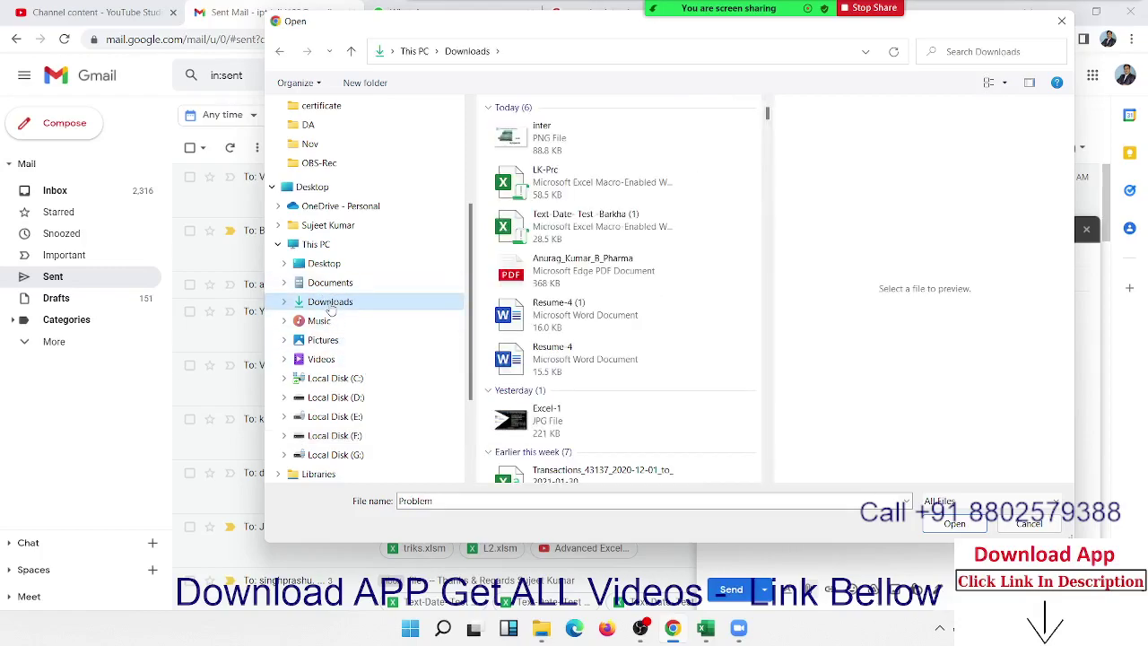
pyautogui.click(330, 285)
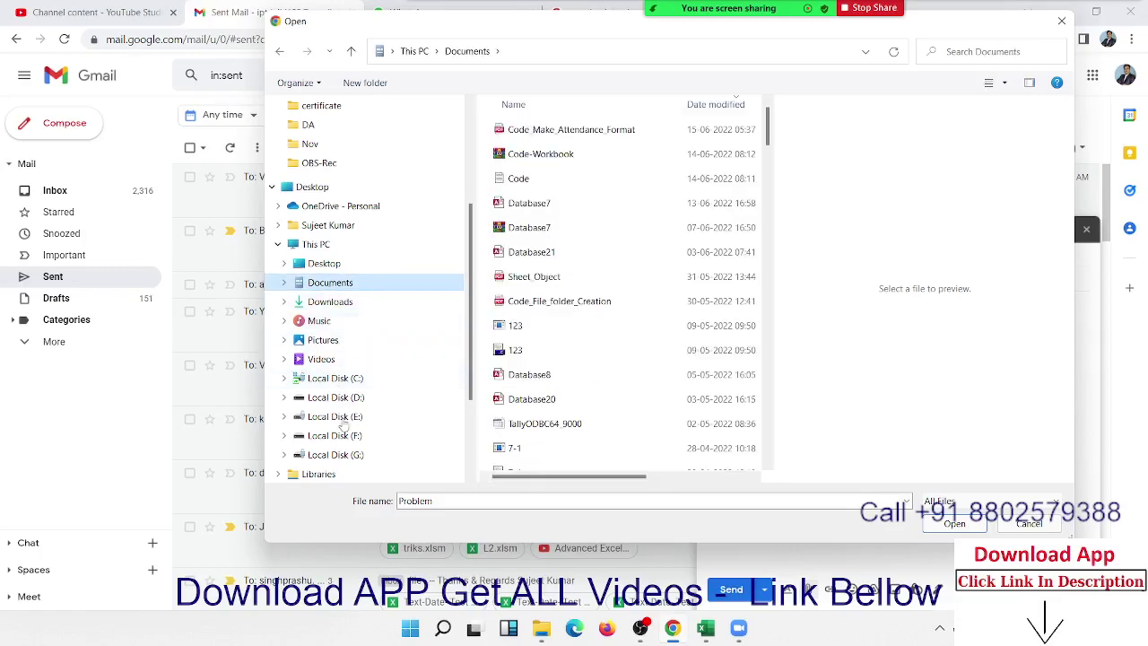
pyautogui.click(346, 456)
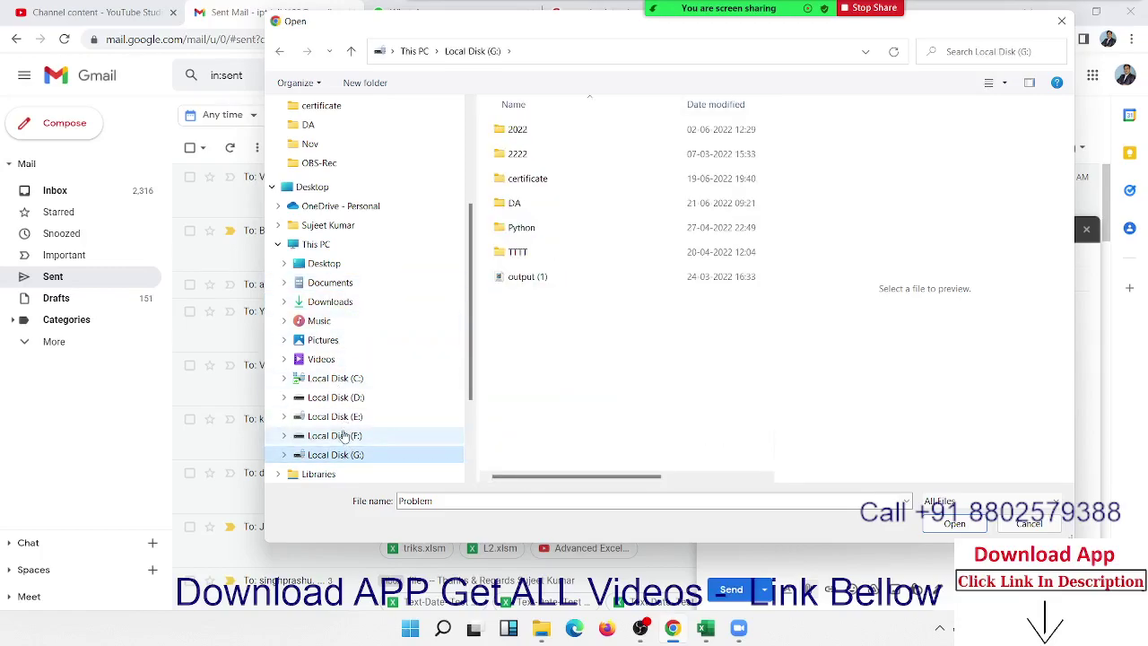
pyautogui.click(335, 436)
pyautogui.click(334, 417)
pyautogui.click(522, 131)
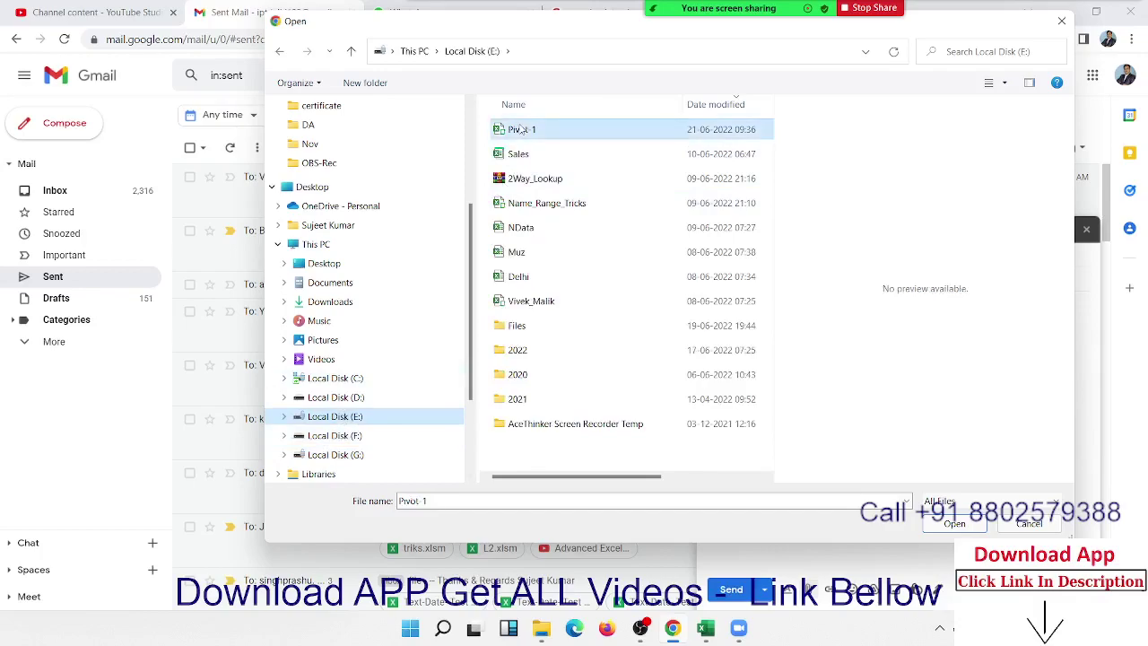
pyautogui.click(942, 524)
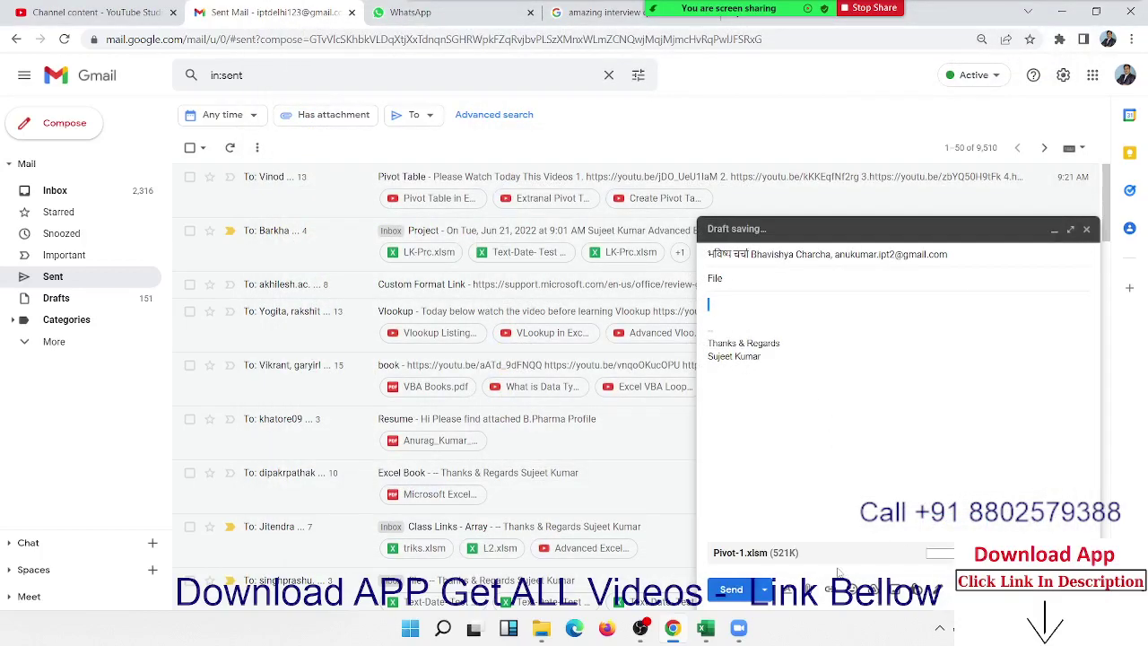
pyautogui.click(731, 590)
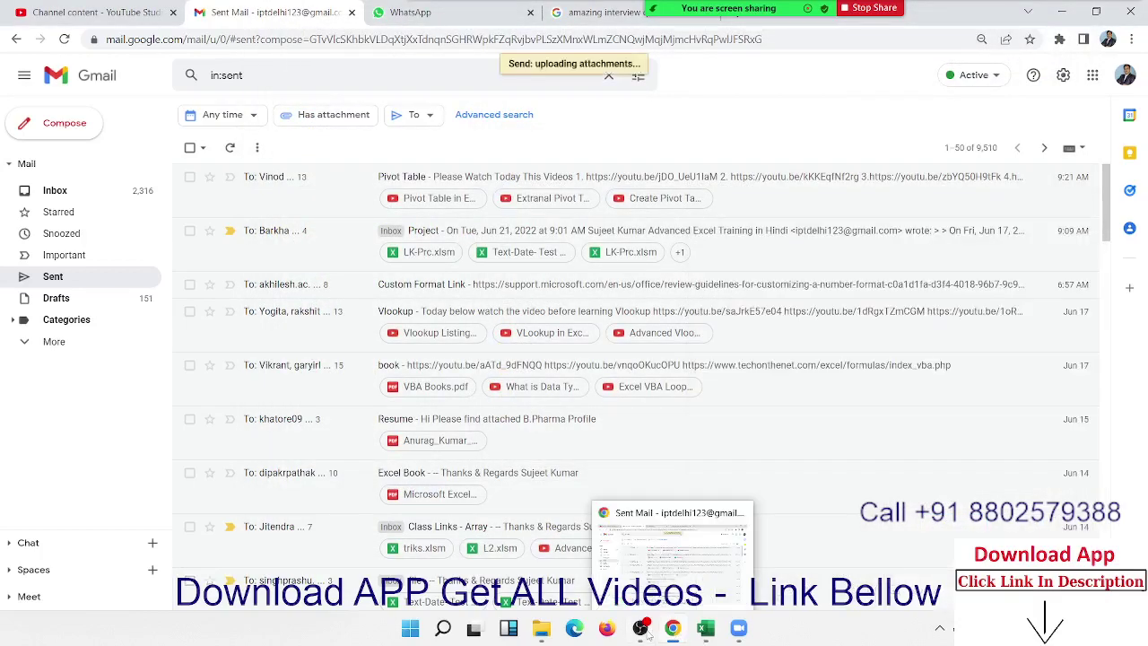